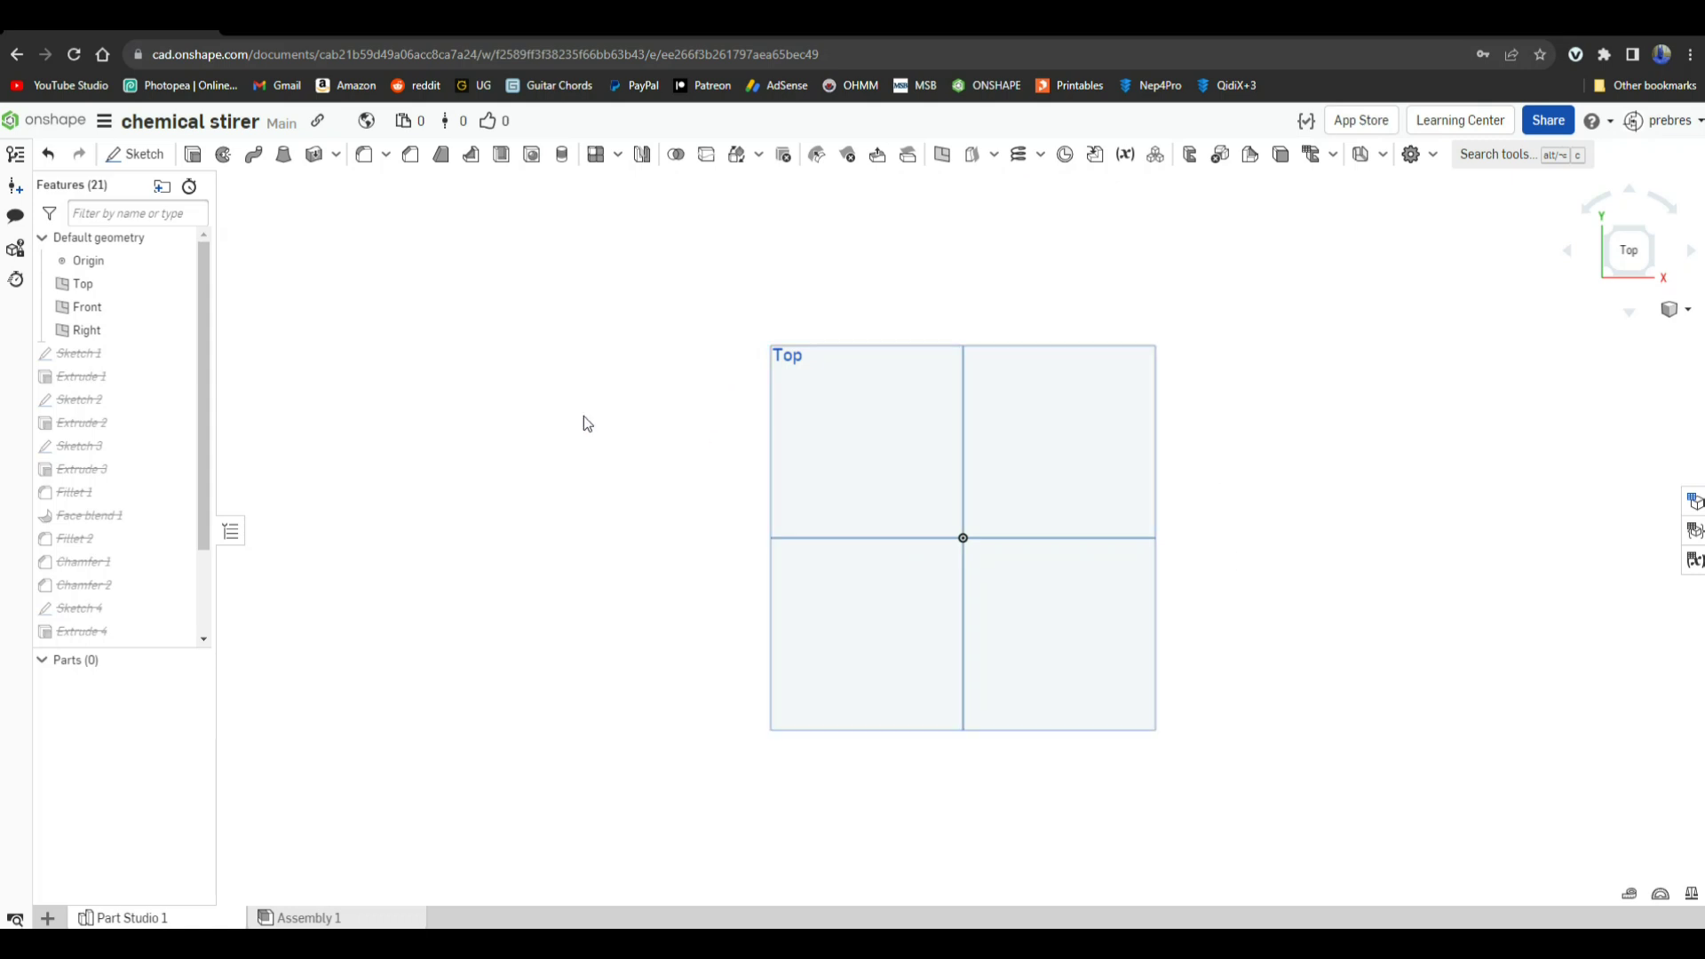
right_click(137, 361)
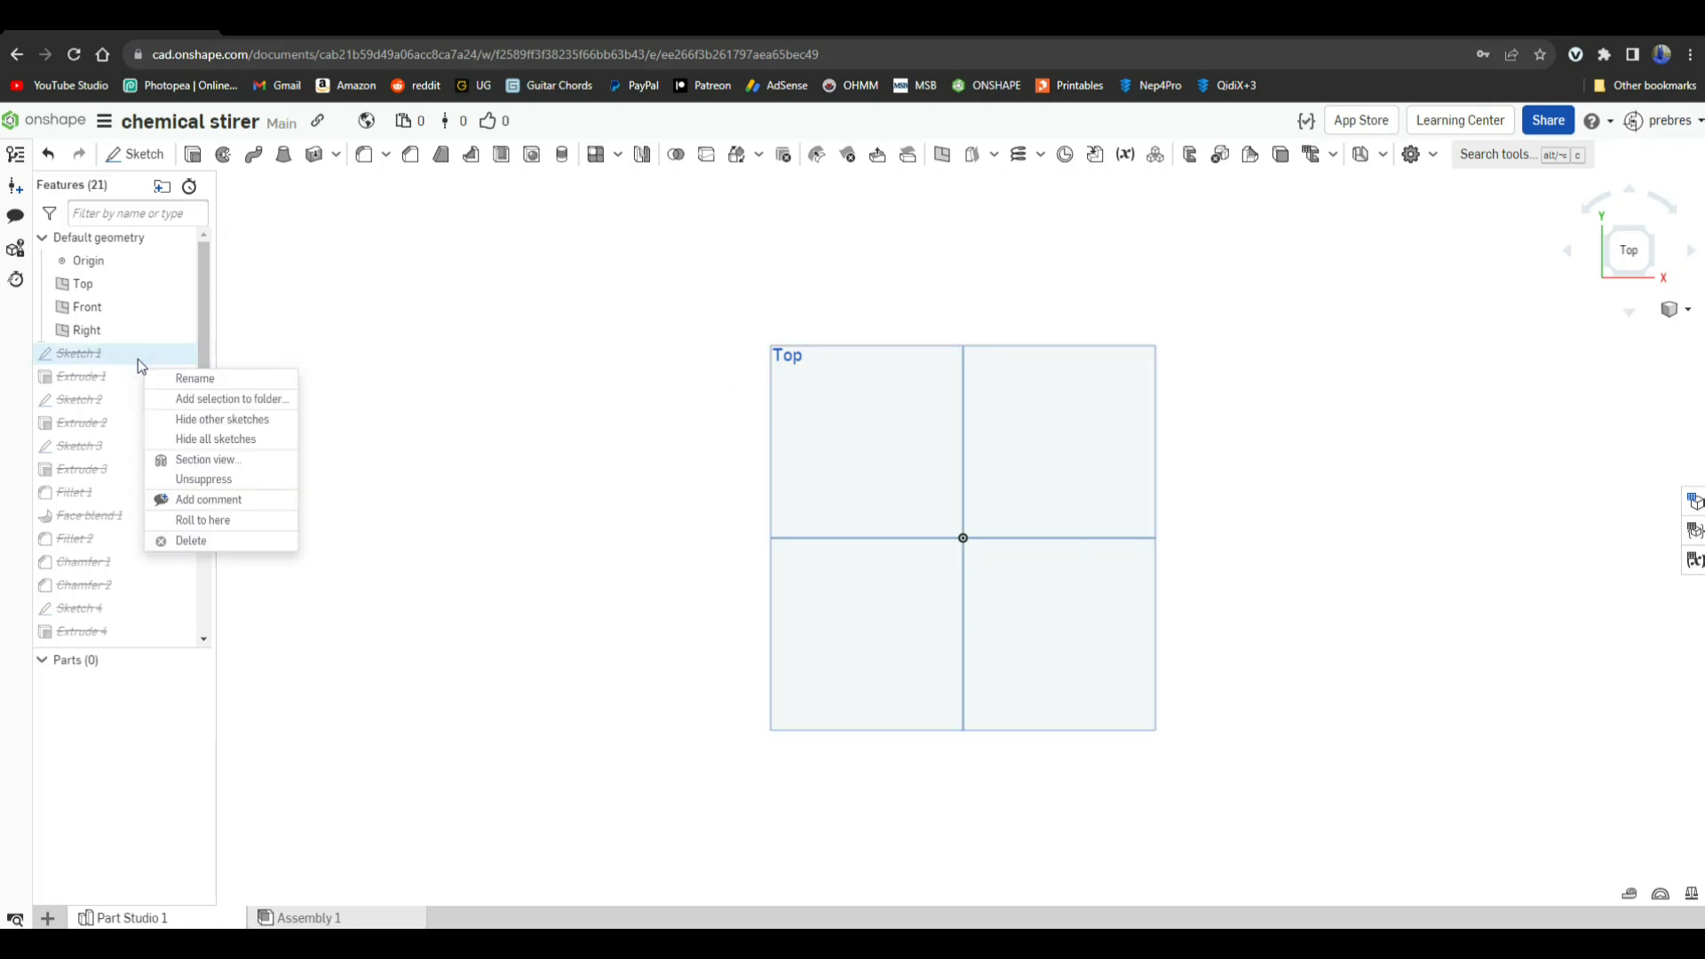
Unsuppress Sketch 1 to show its two-slot rectangle on the Top plane in isometric view
click(173, 479)
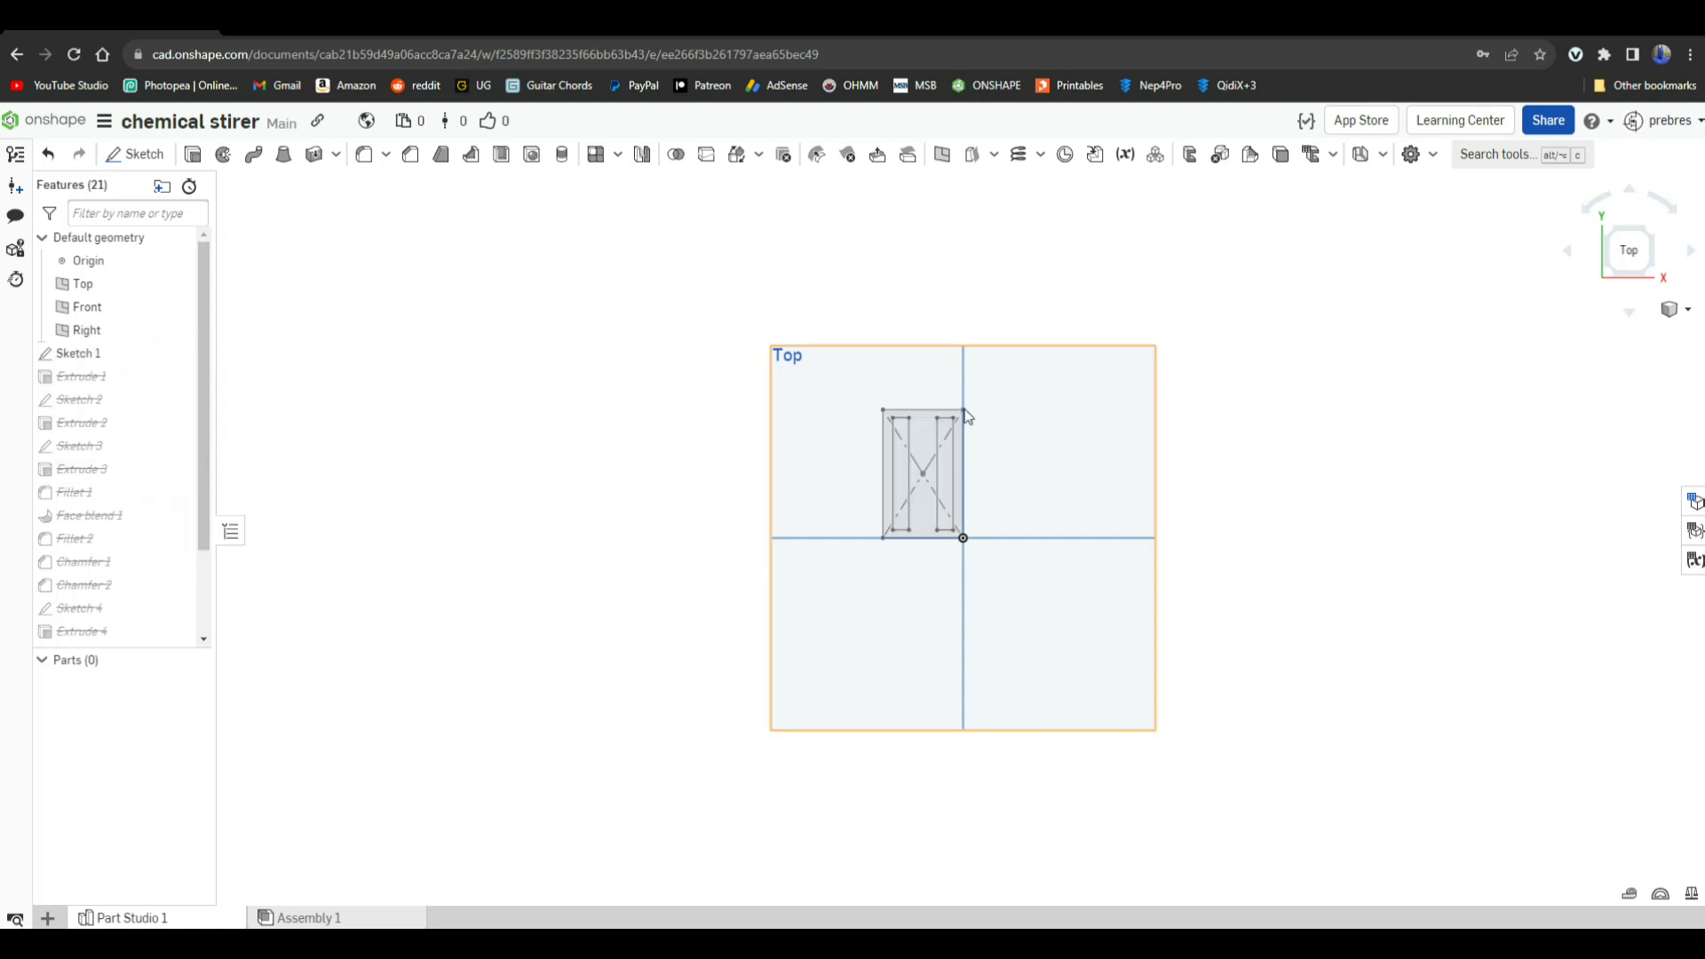
scroll(828, 439, up, 2)
scroll(827, 445, up, 2)
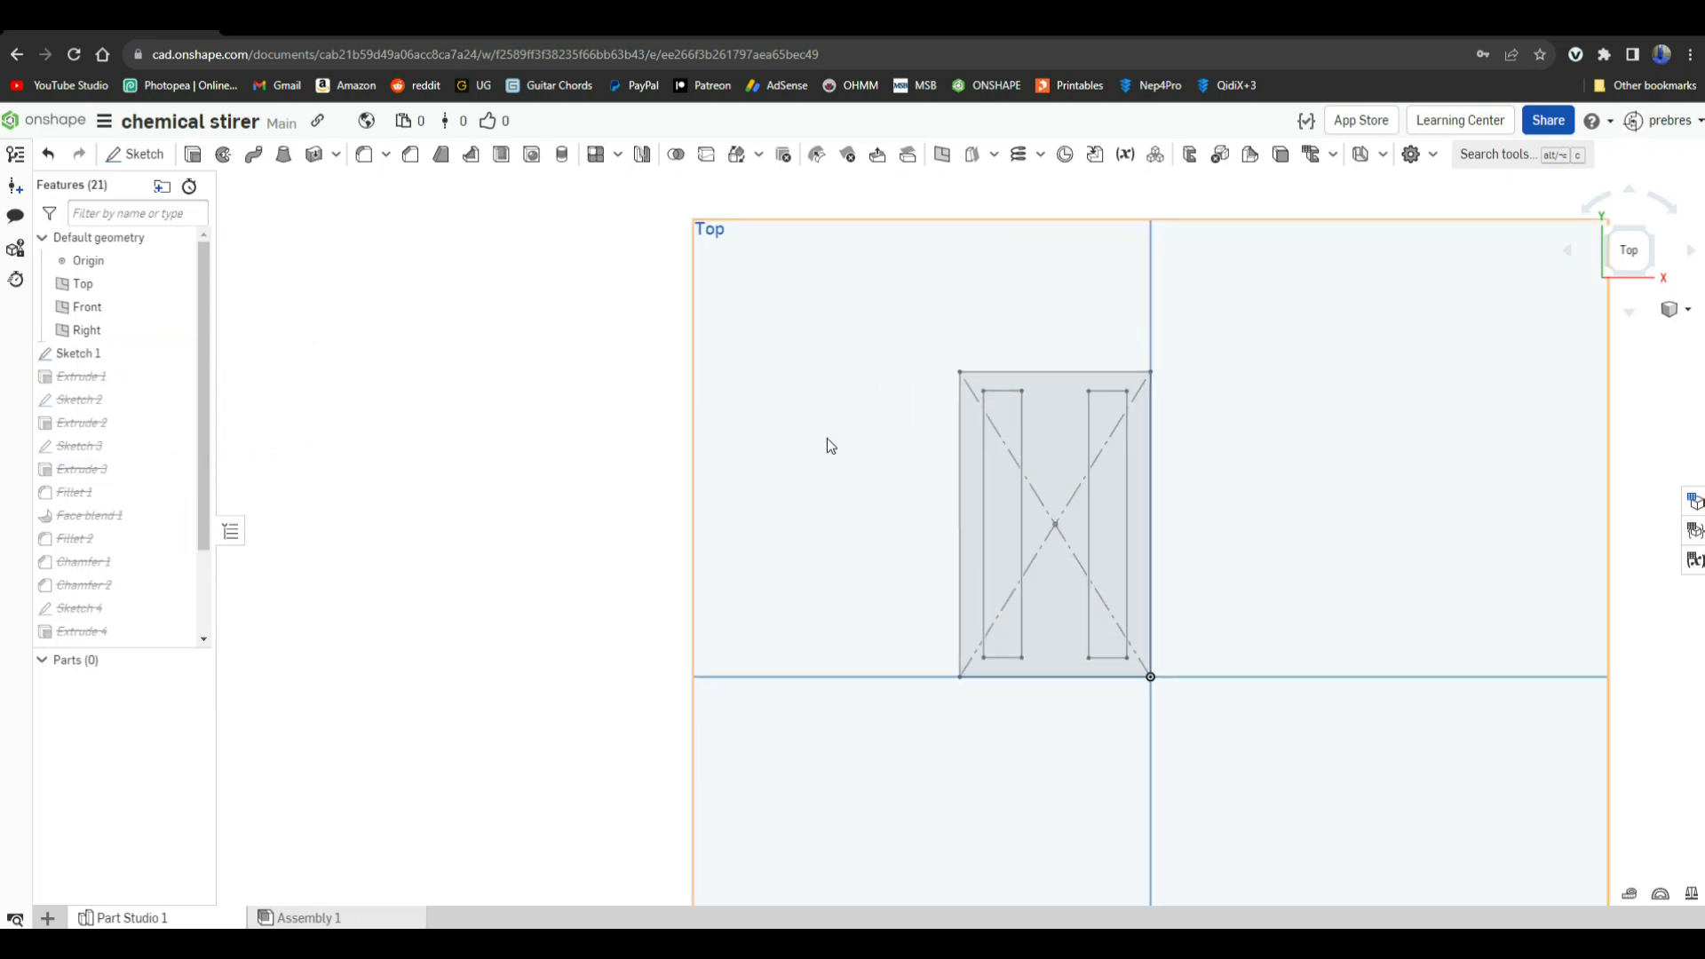
scroll(828, 439, down, 1)
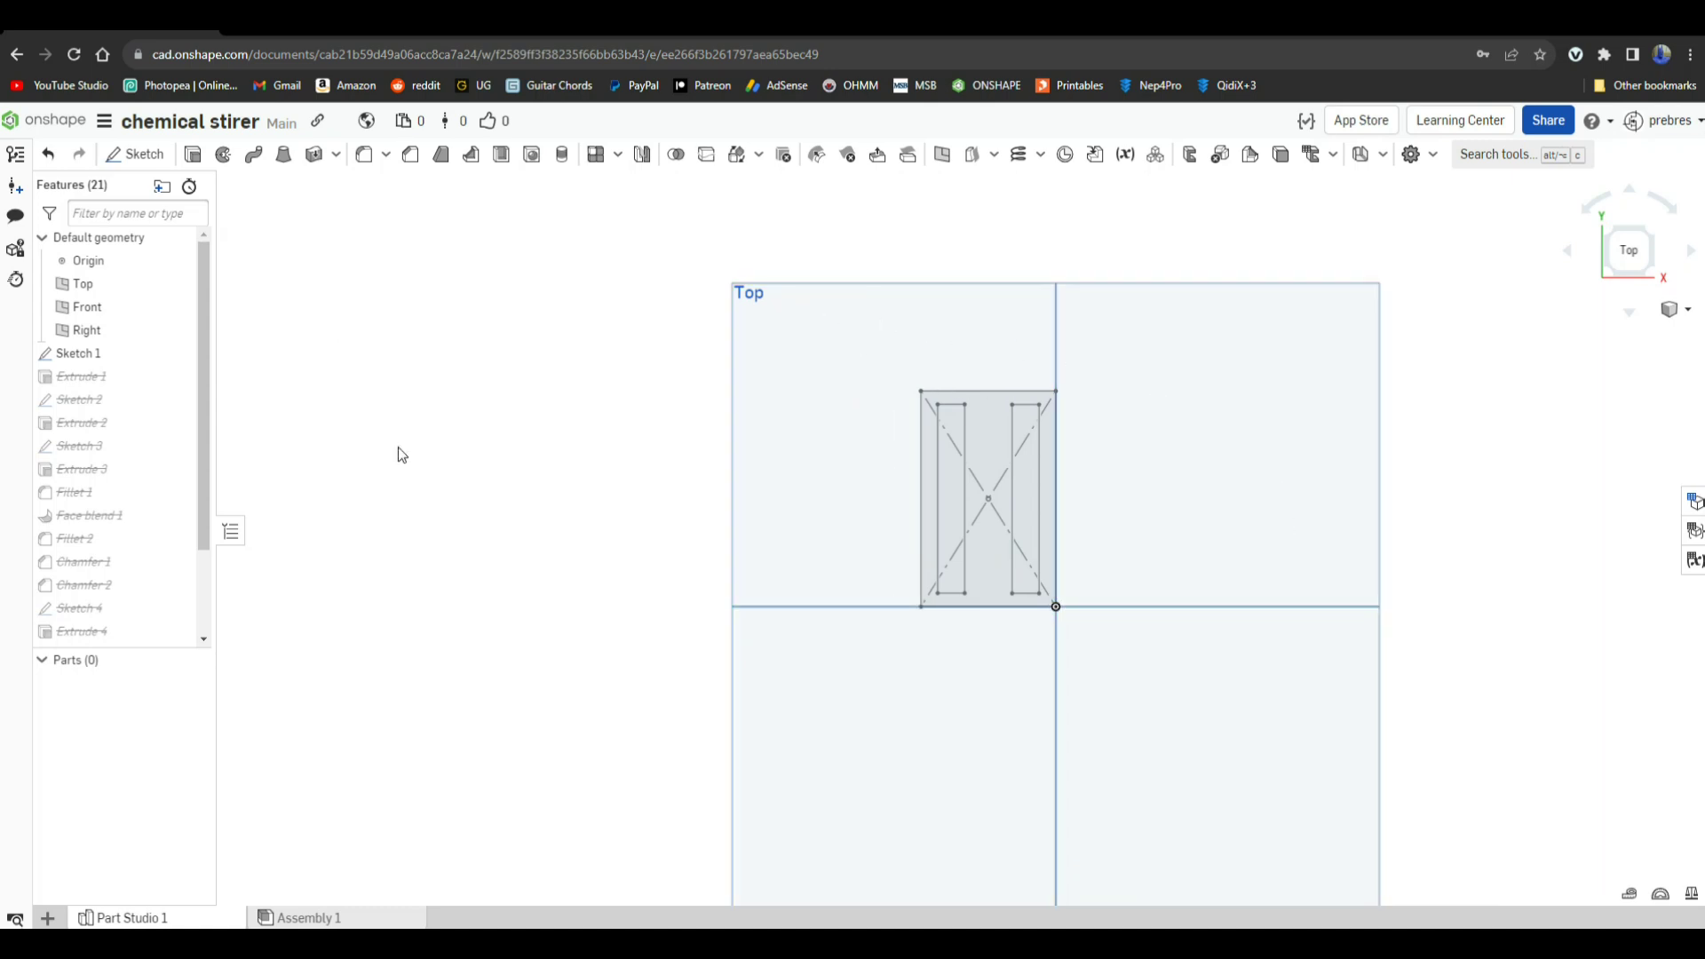
right_drag(468, 542, 449, 506)
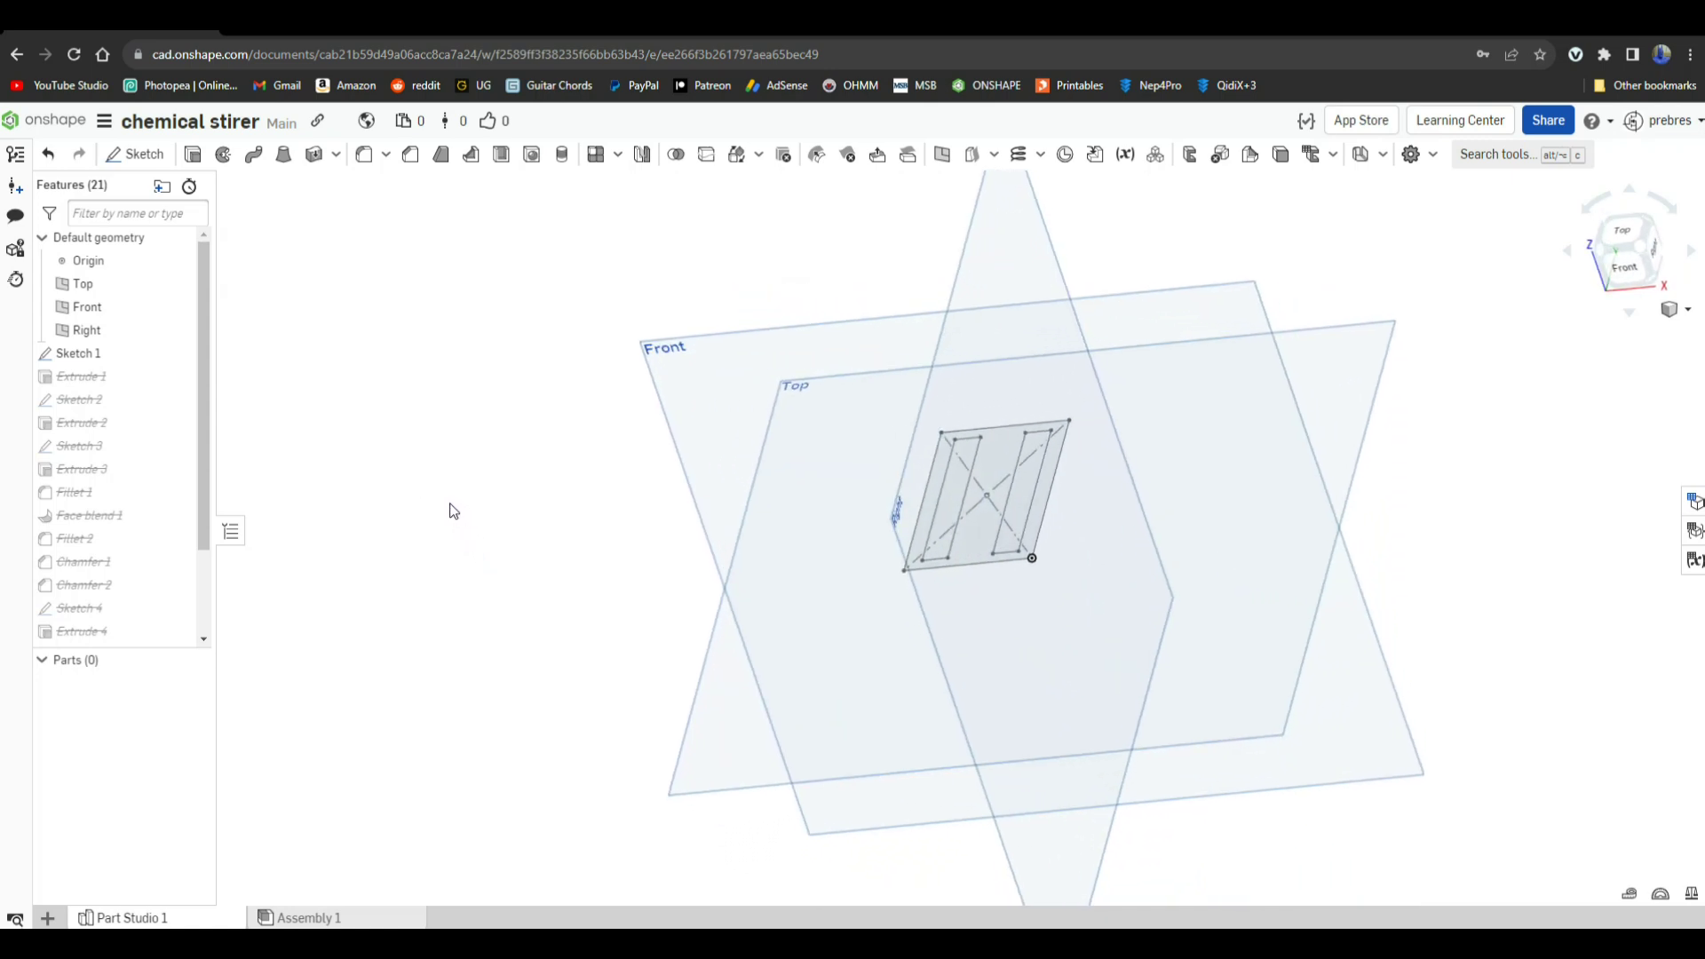
click(1670, 309)
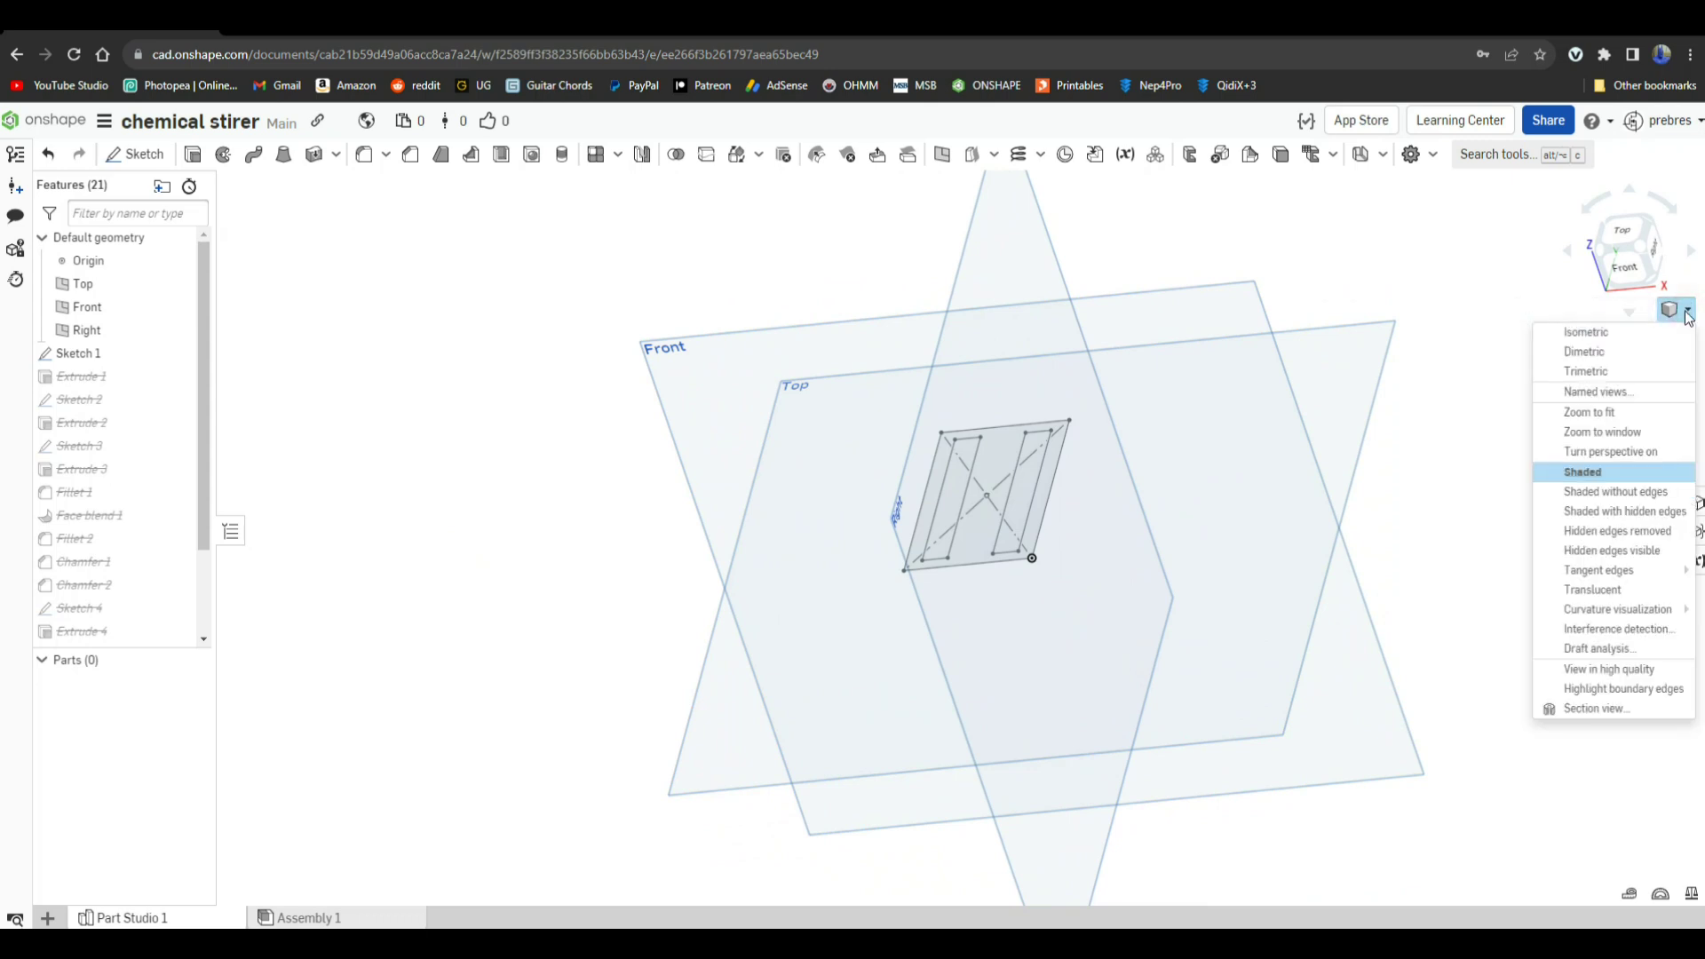
click(1659, 333)
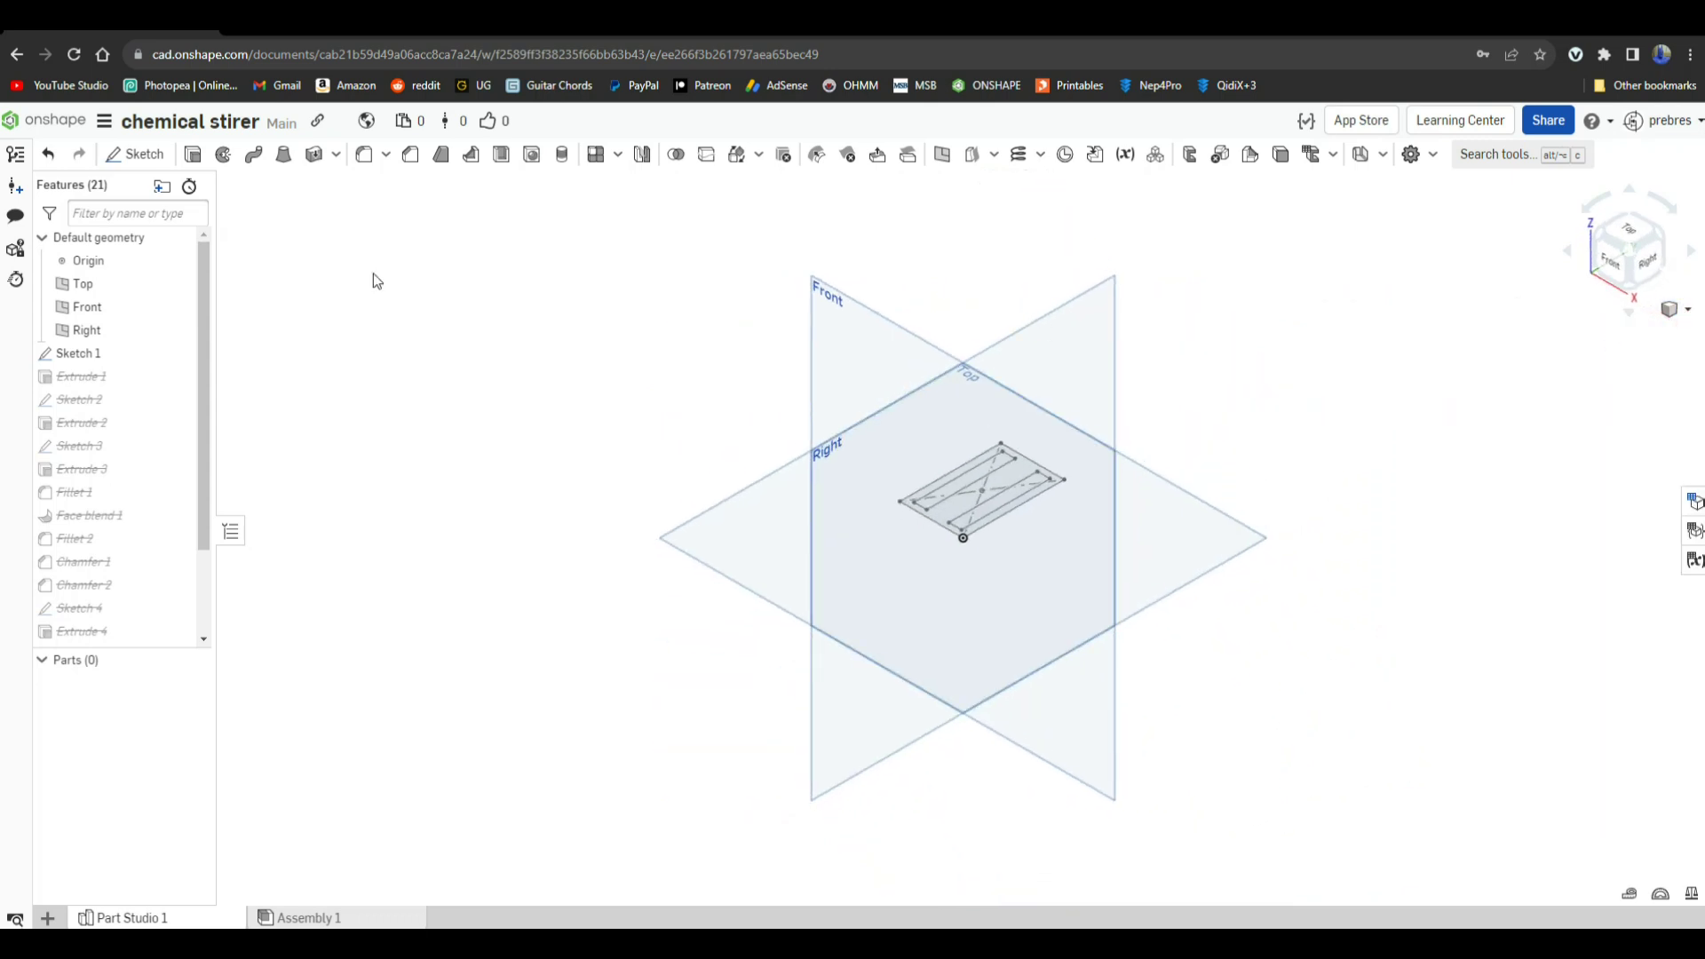
Unsuppress Extrude 1 and confirm its 0.375 in depth, creating the slotted Part 1
right_click(124, 378)
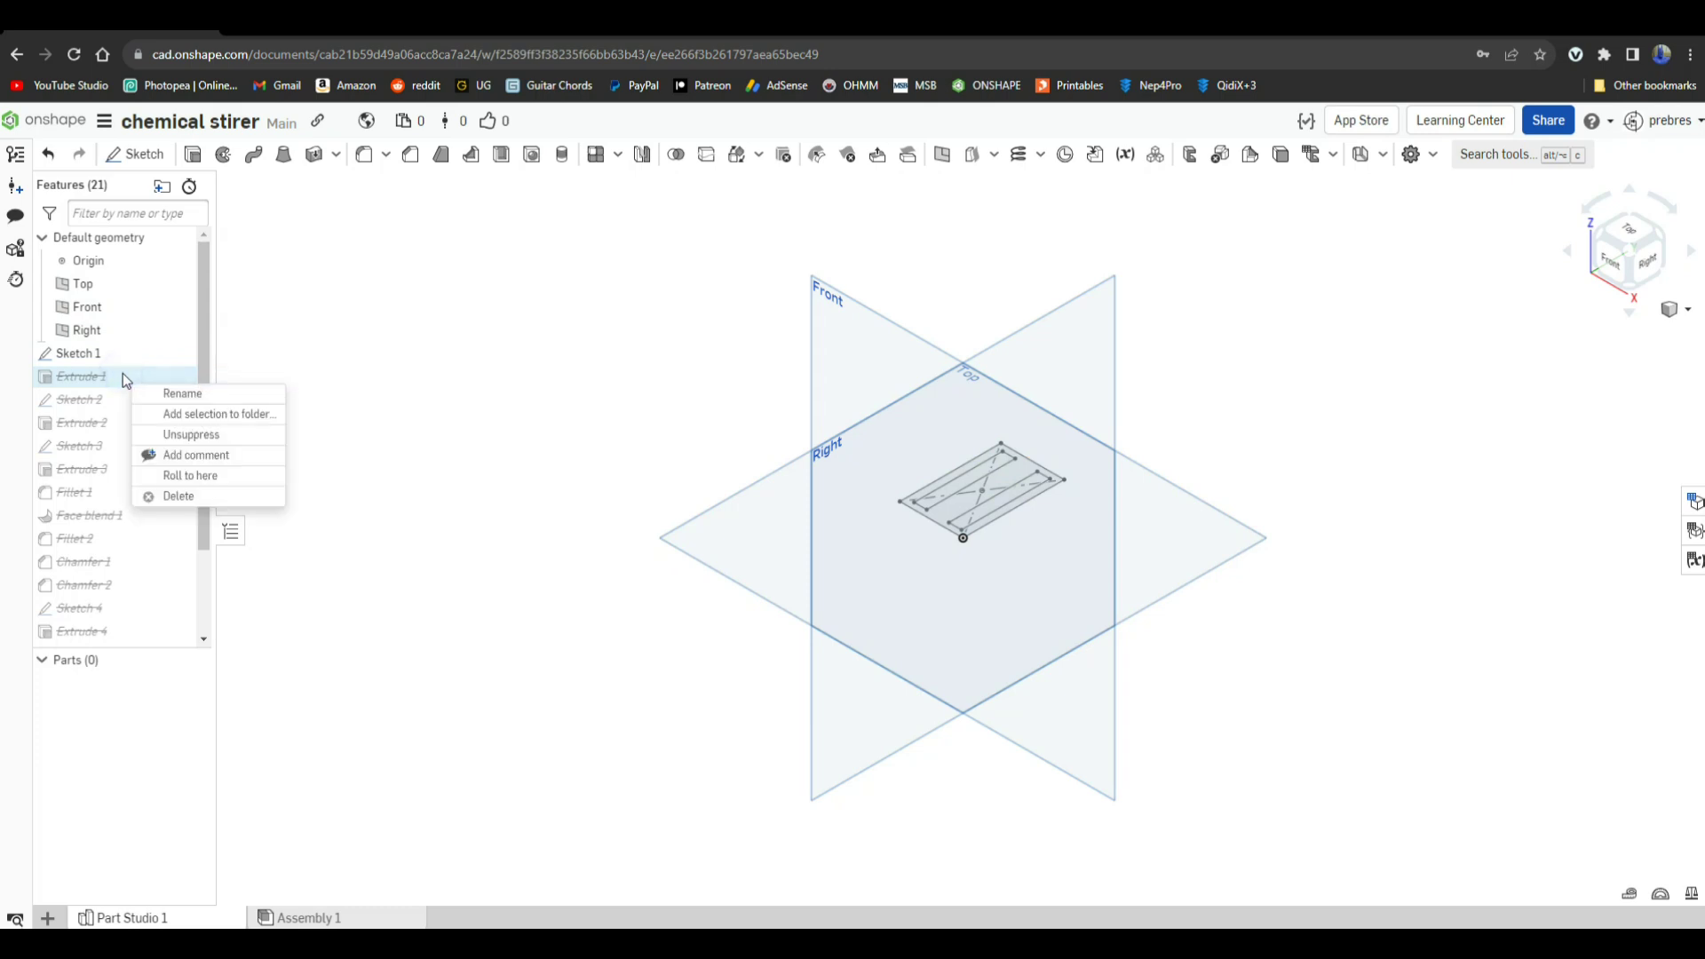
click(146, 435)
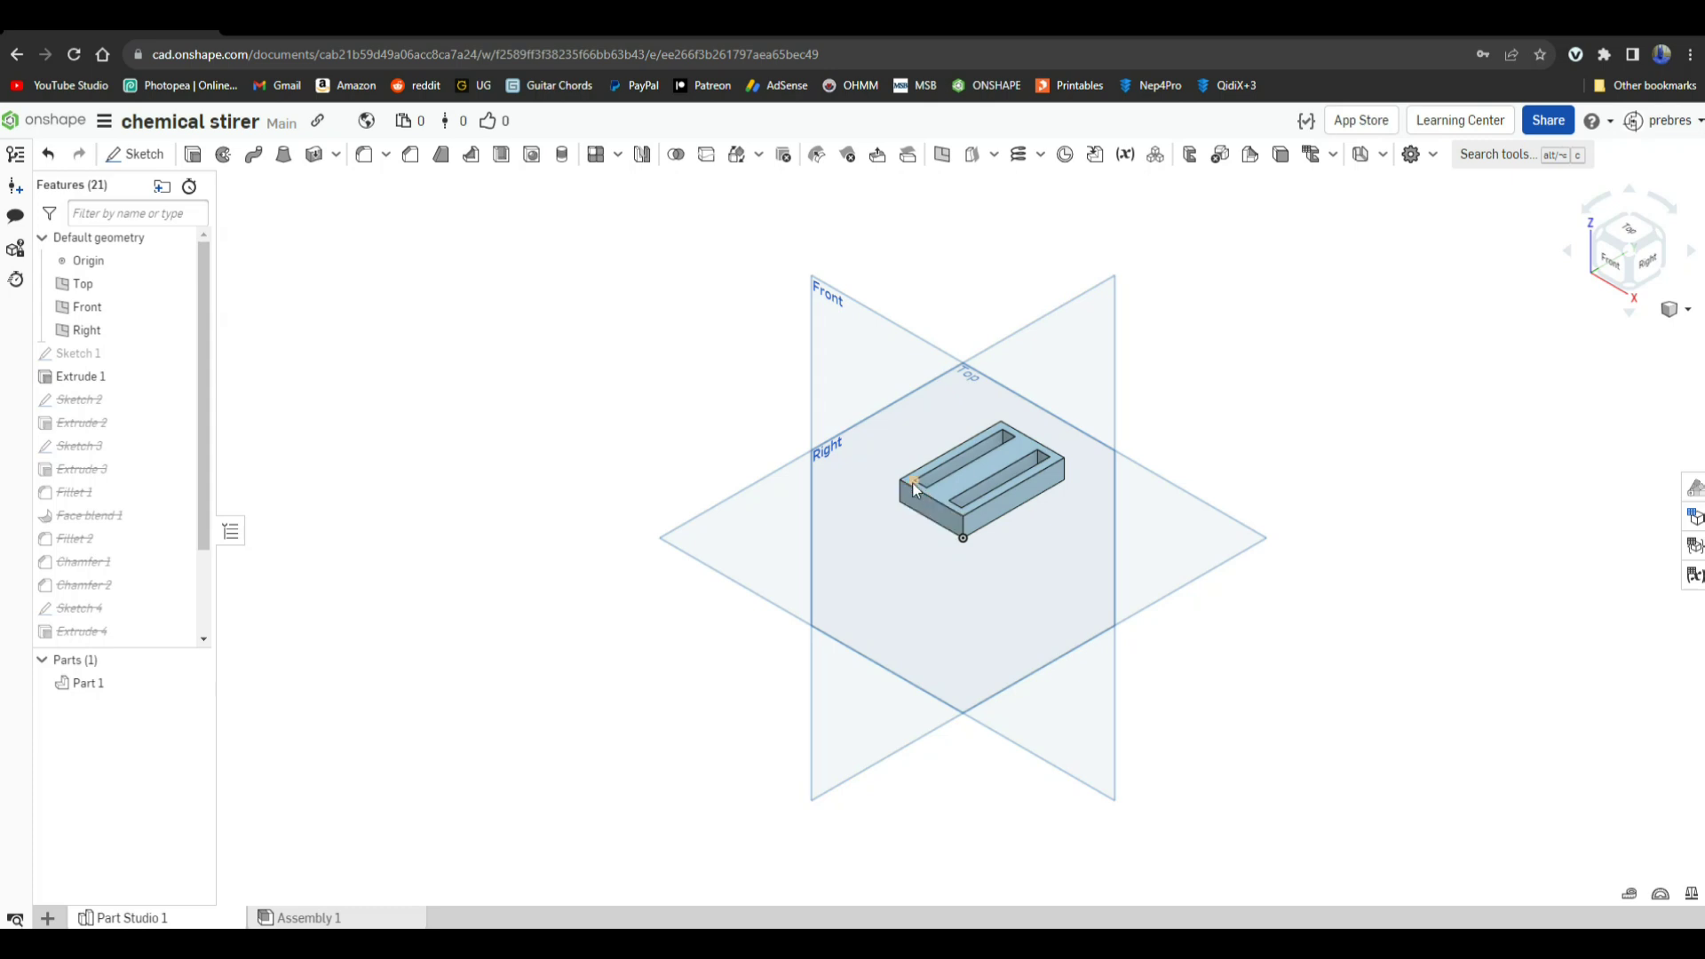
click(87, 380)
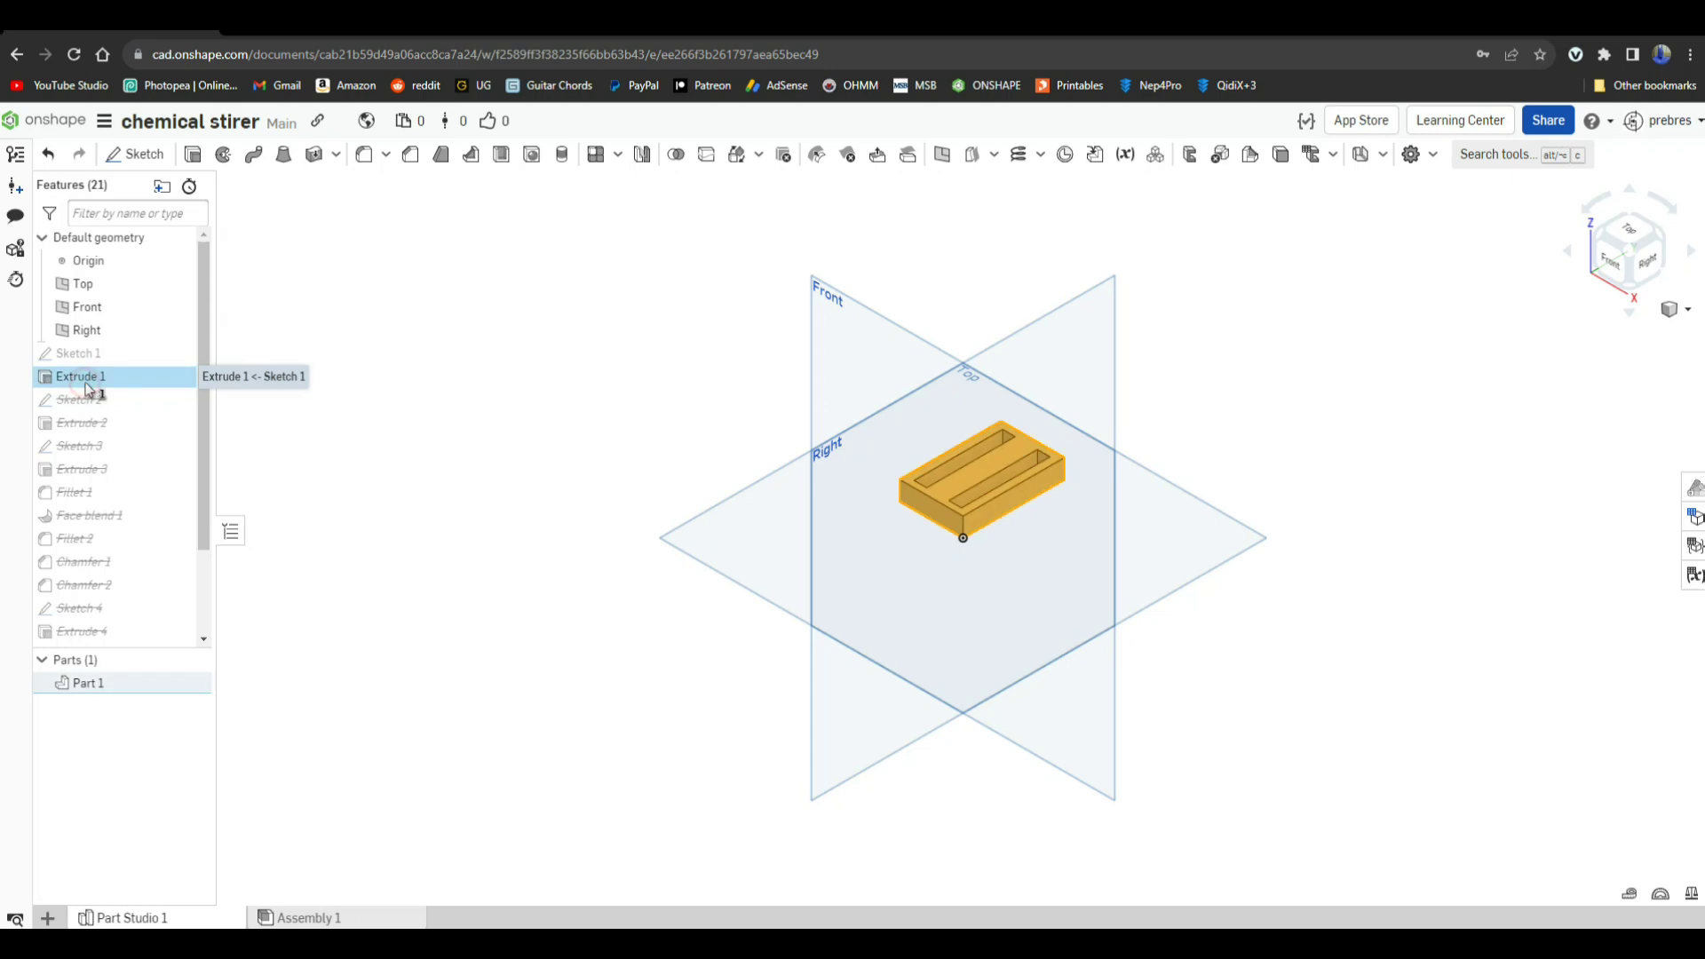
double_click(87, 389)
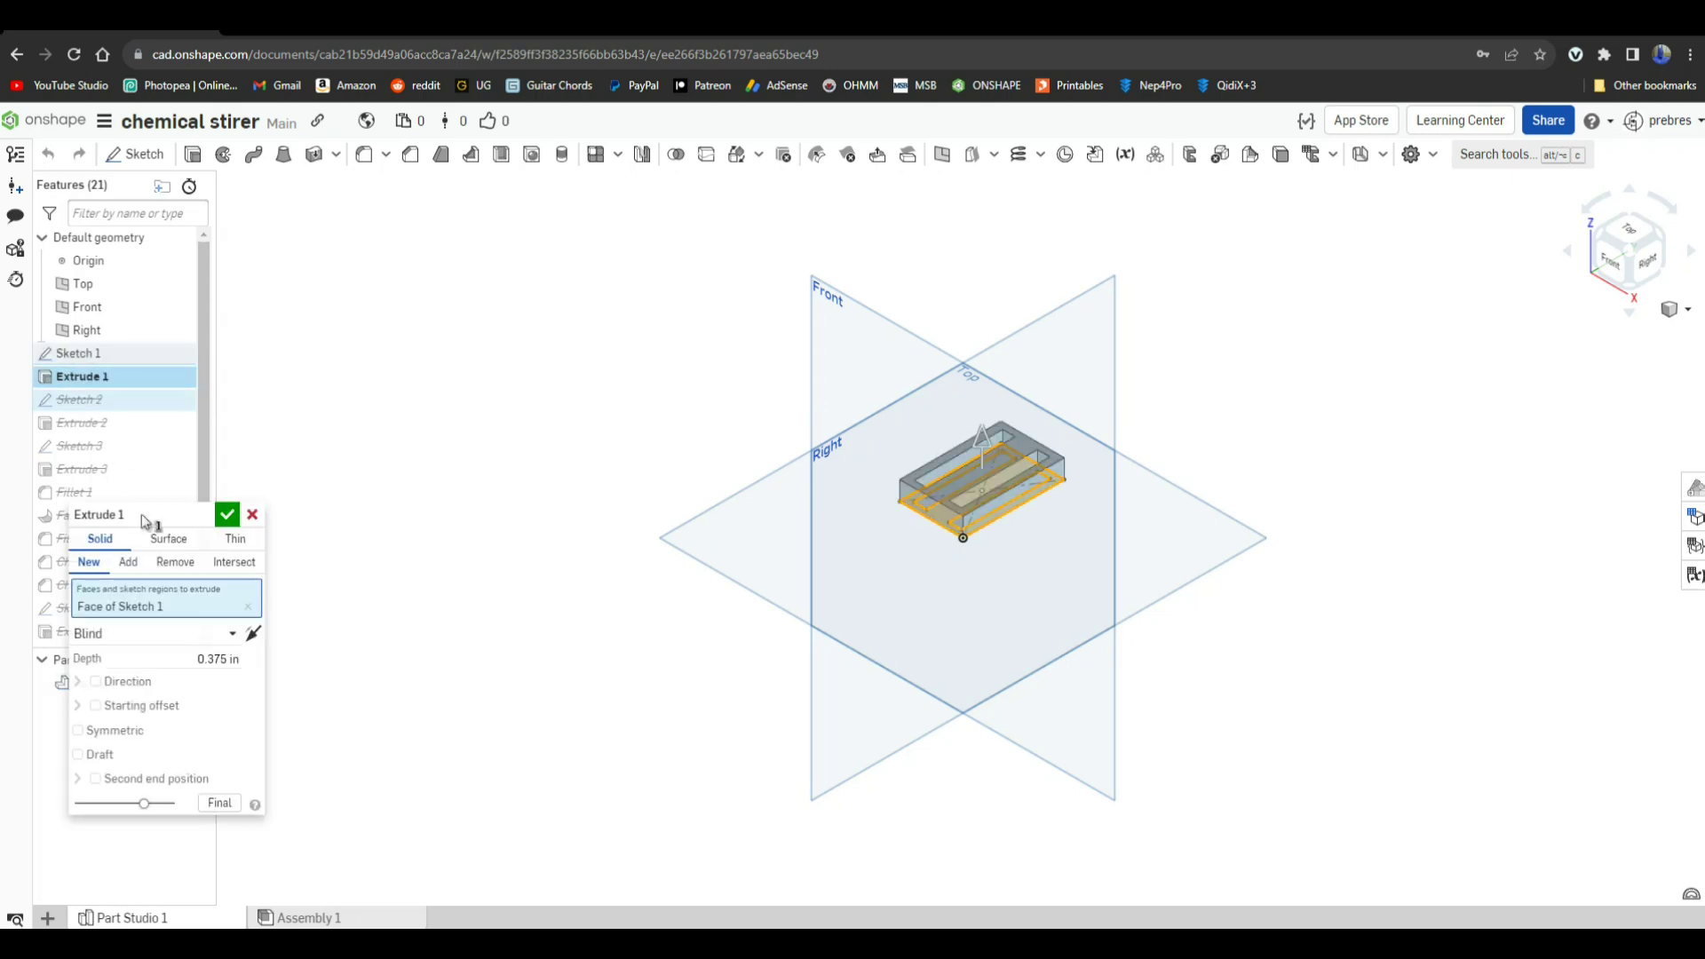
click(253, 515)
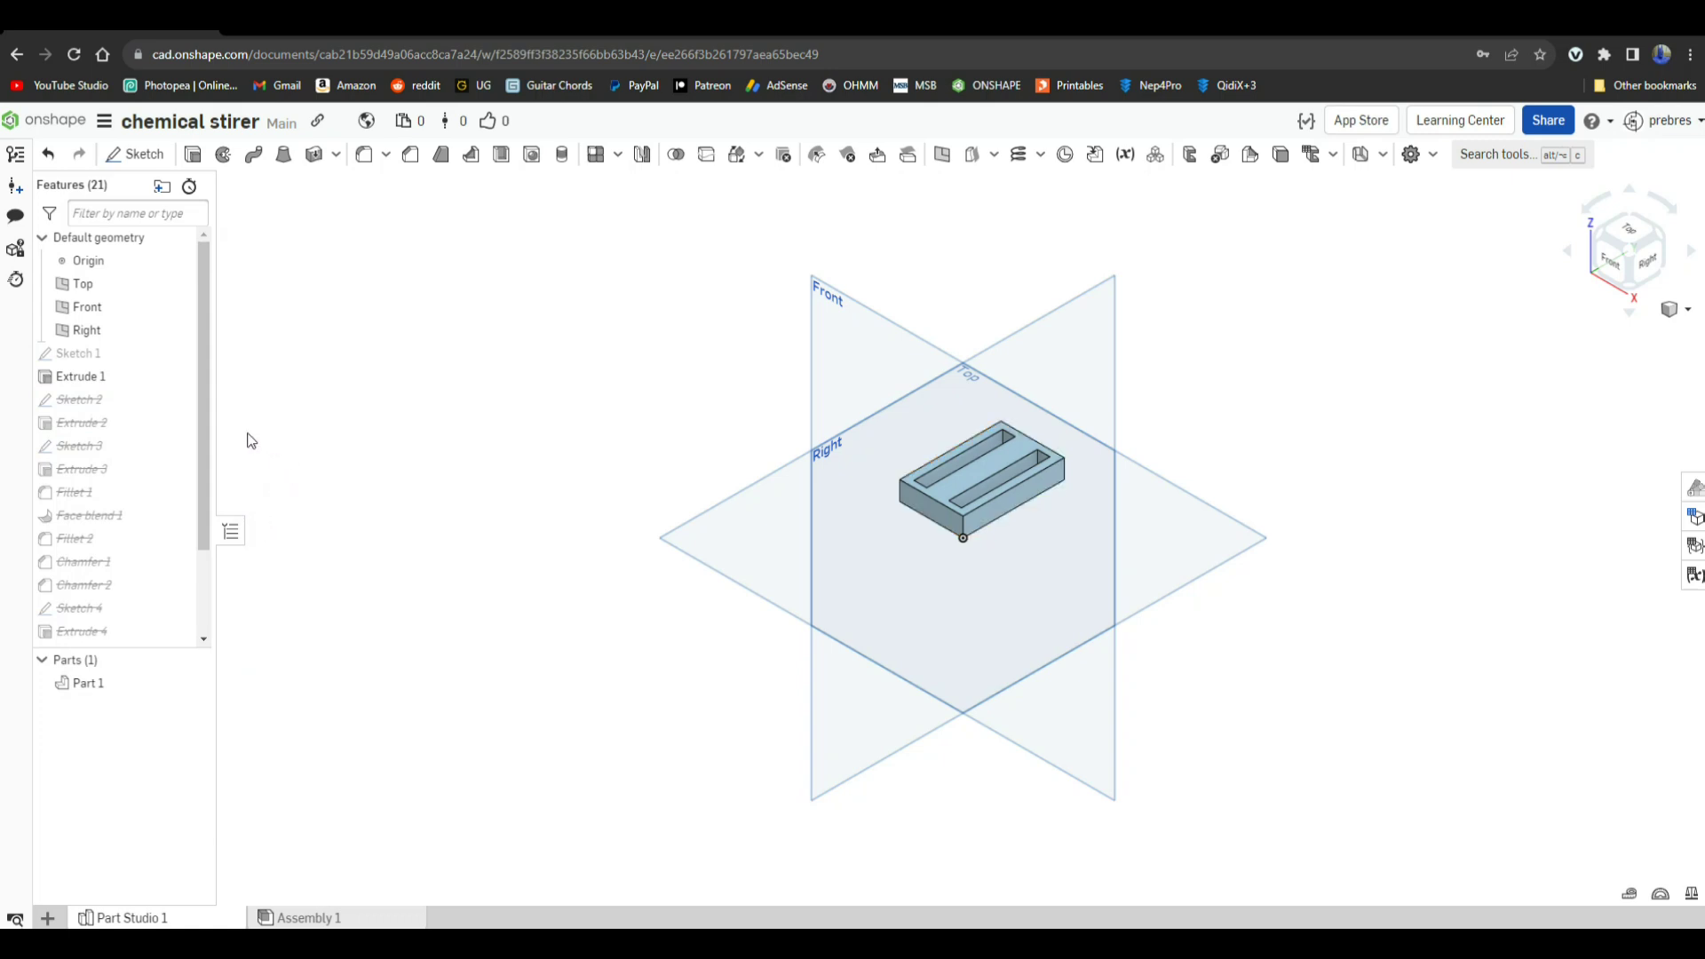
Unsuppress Sketch 2 and look at it from the Front view
right_click(121, 406)
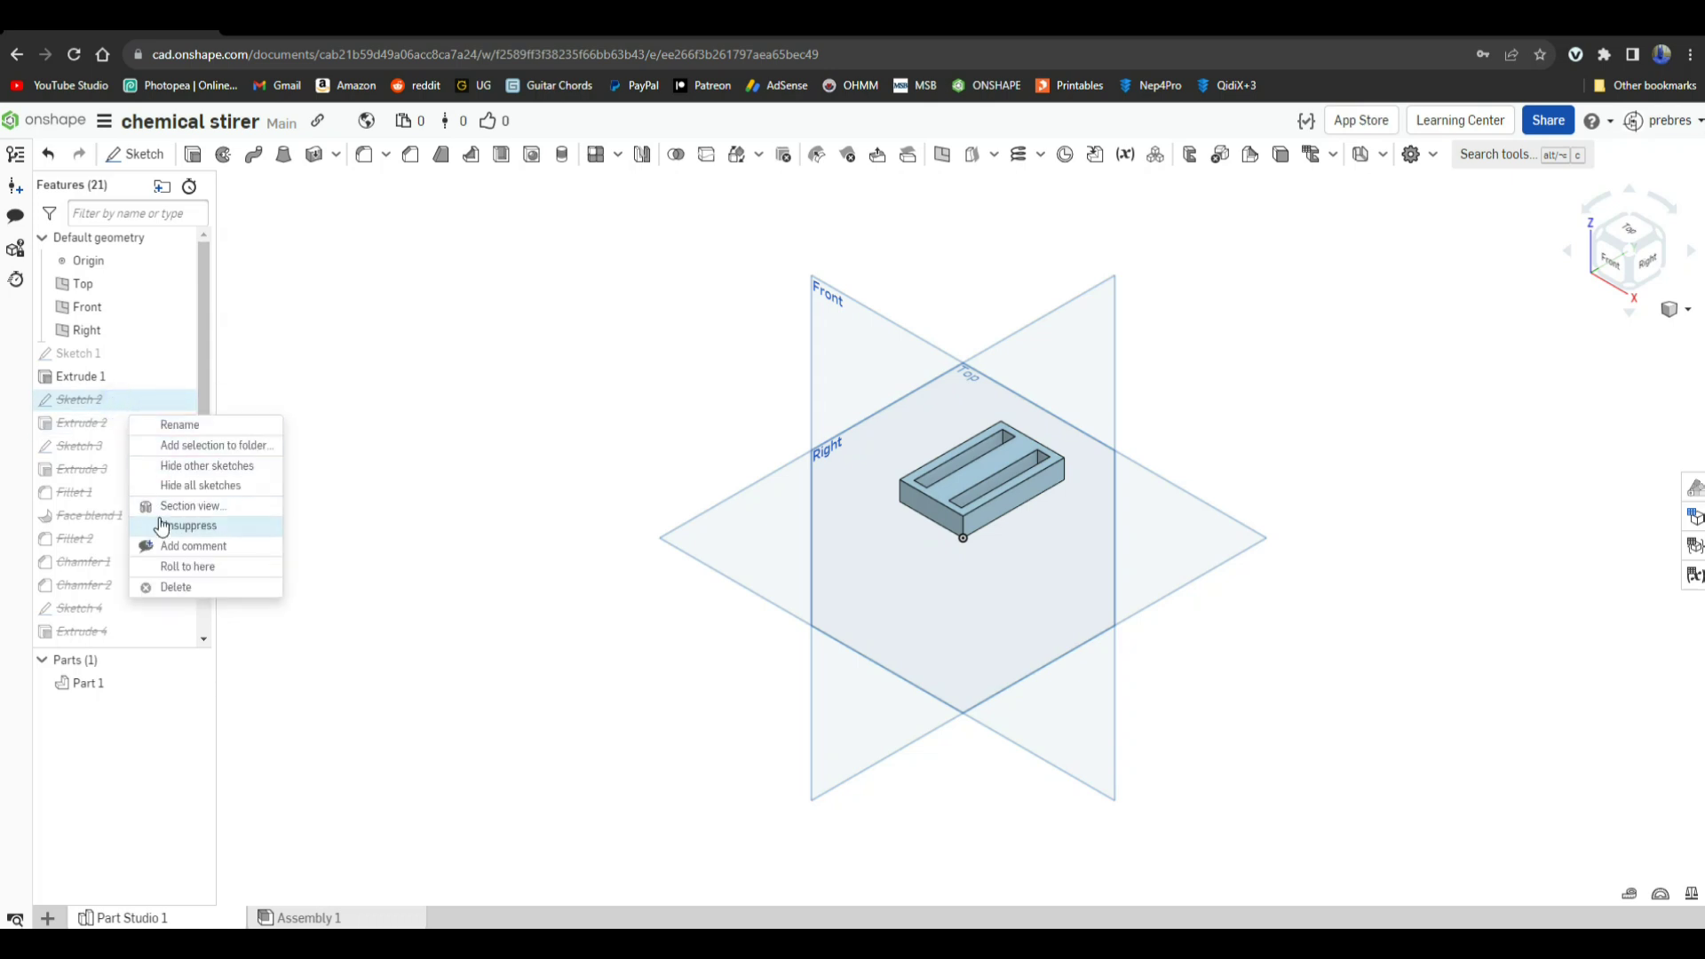
click(163, 527)
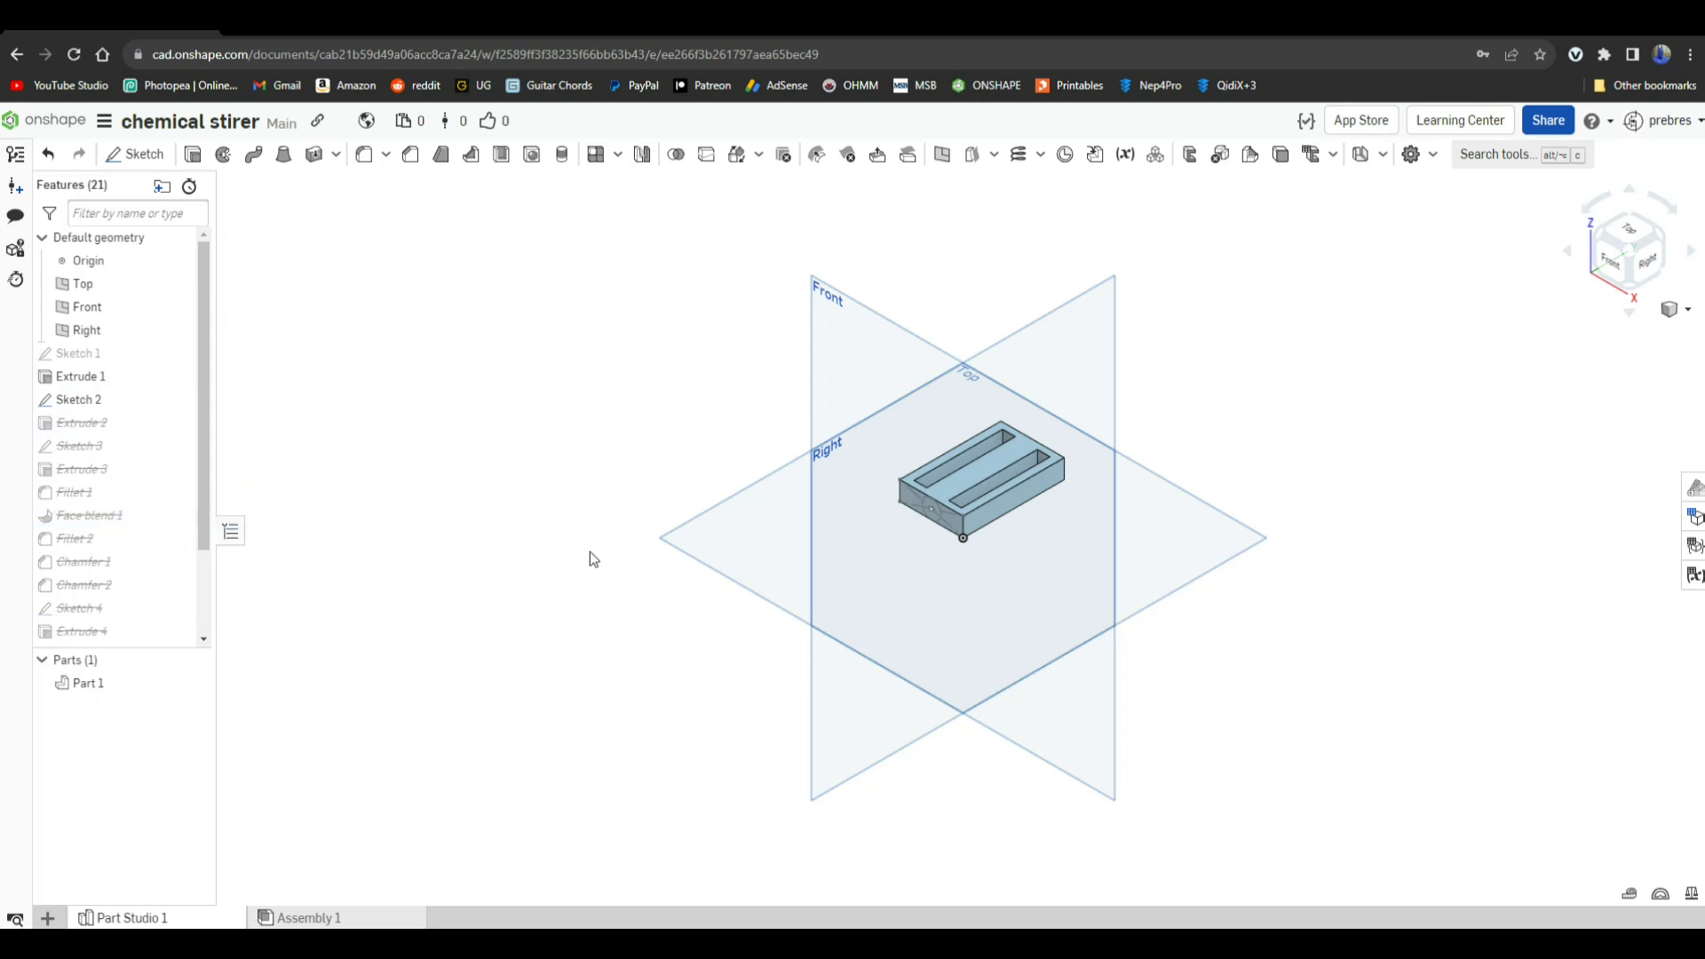
right_drag(533, 628, 579, 599)
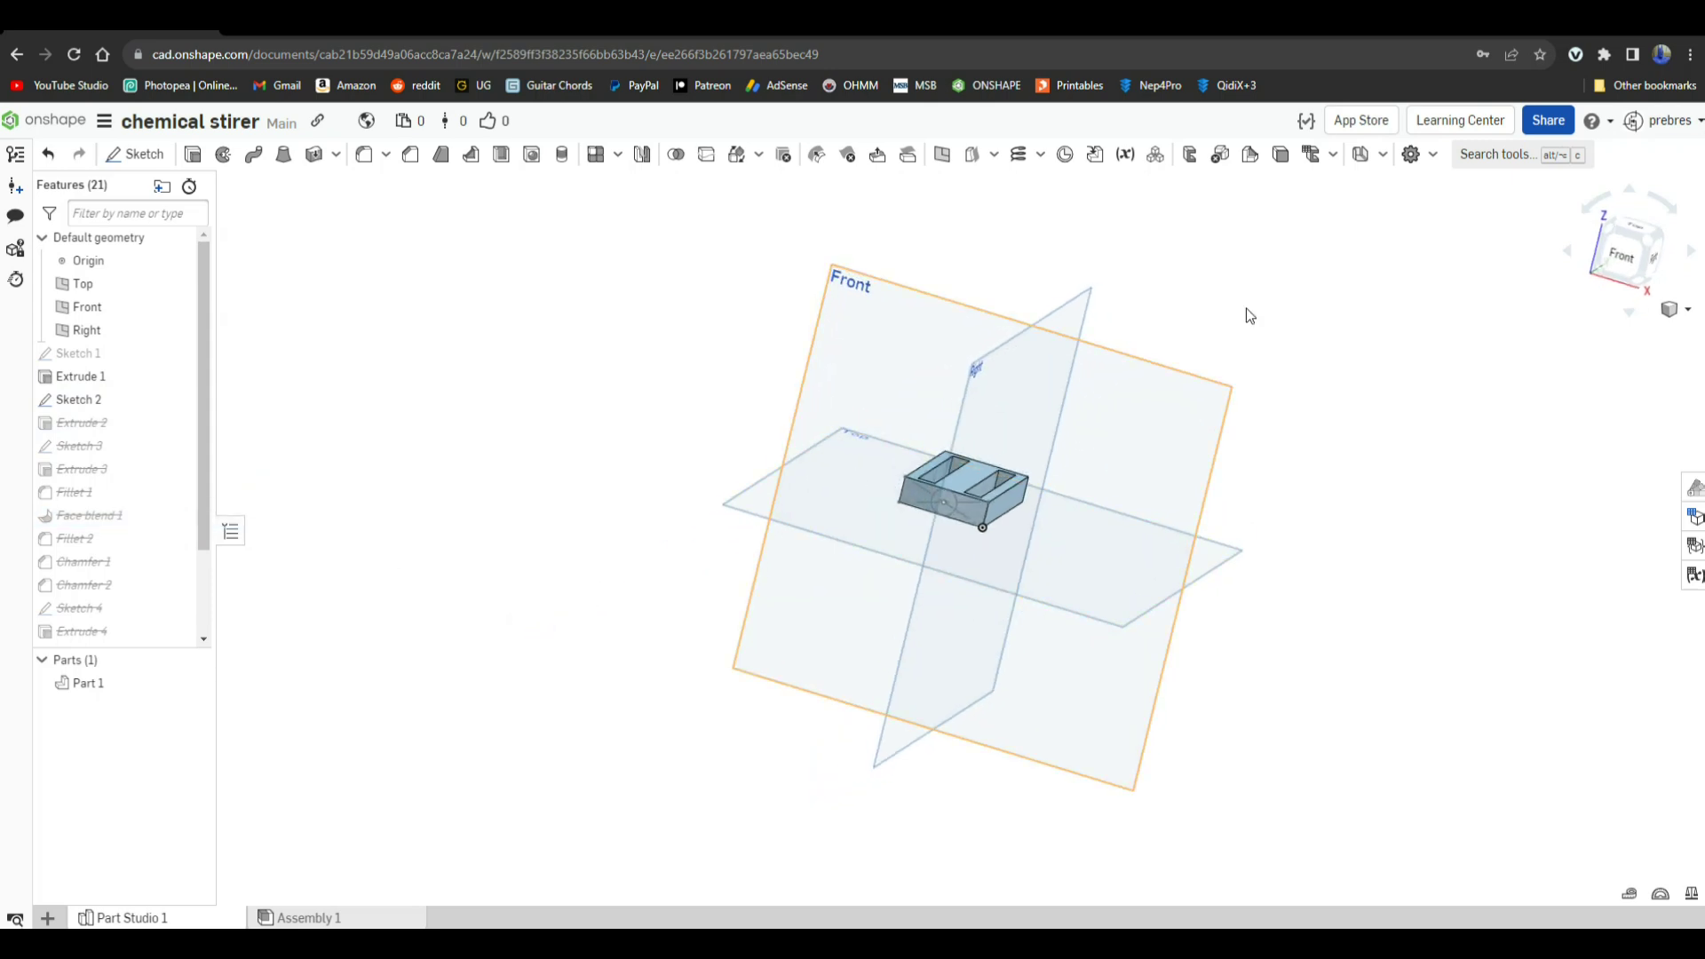
click(1592, 262)
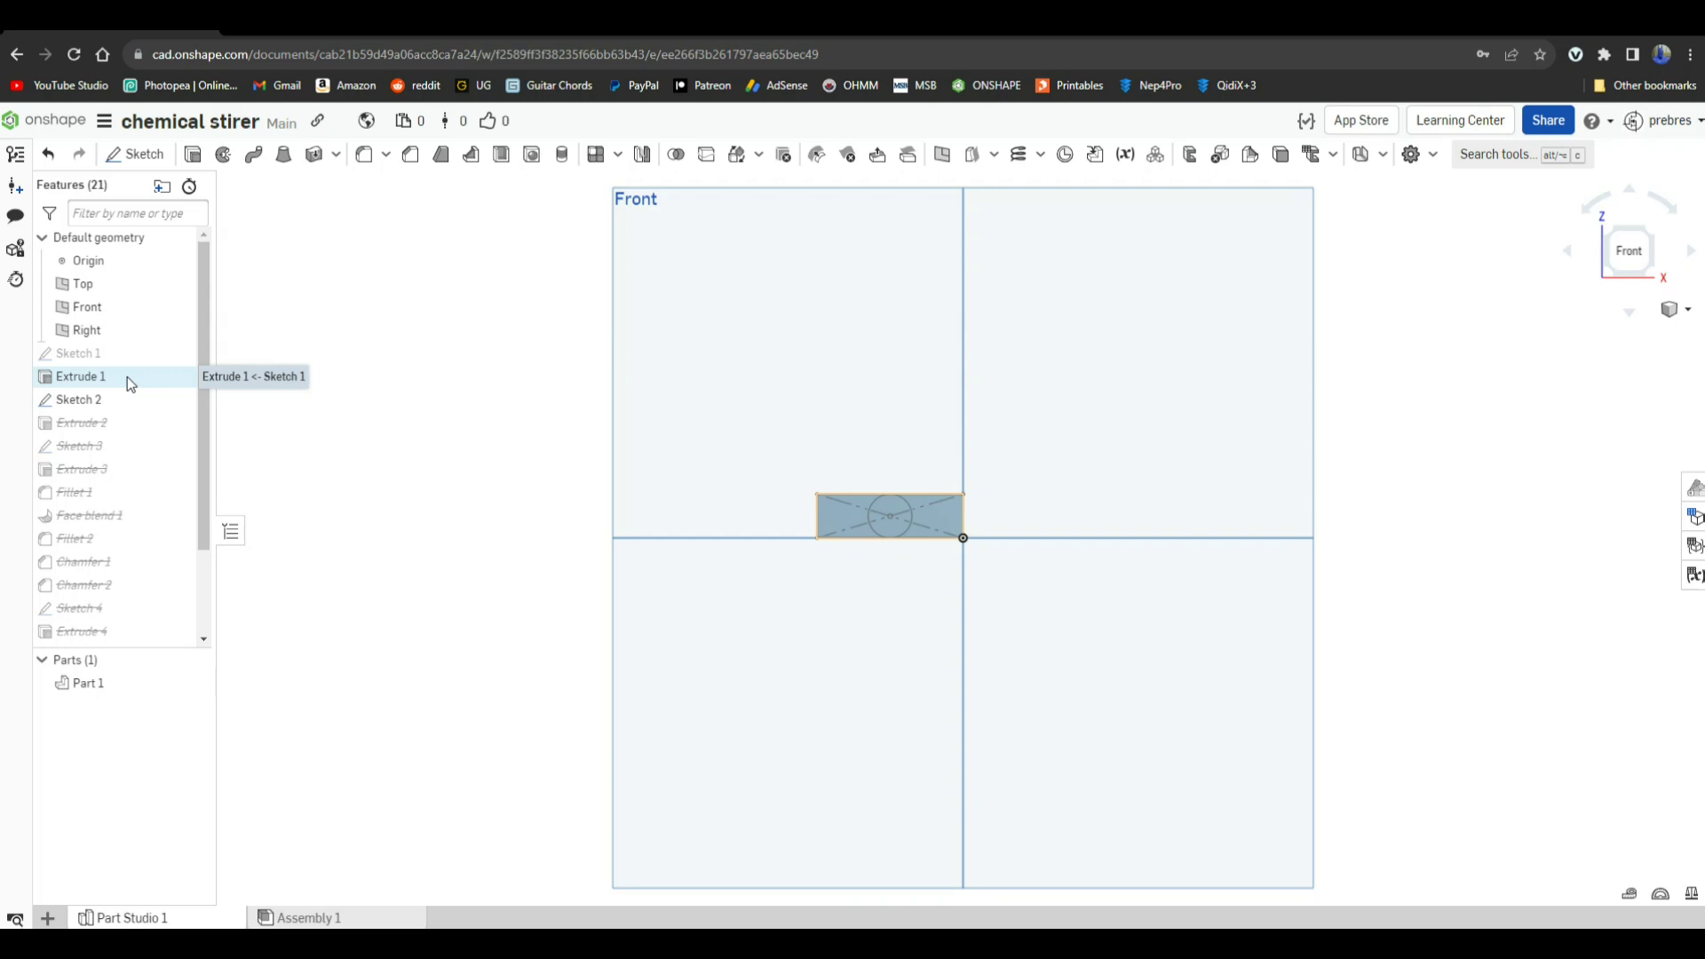
Unsuppress Extrude 2 and confirm the 6 in shaft depth without changes
right_click(102, 424)
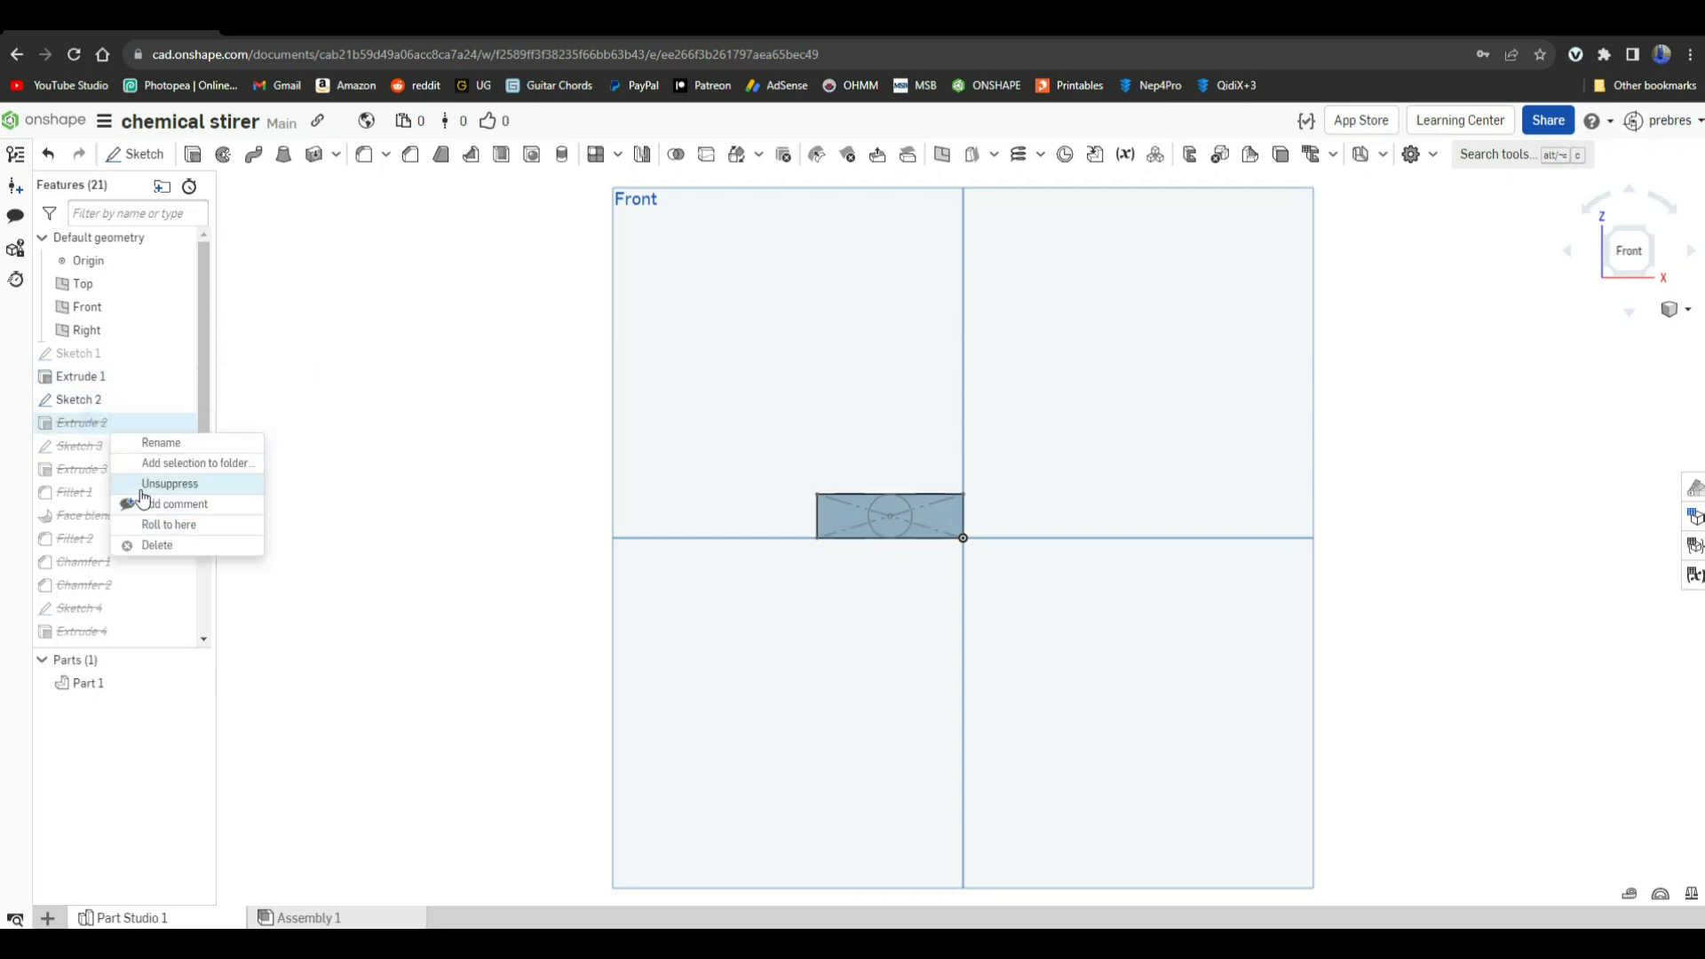
click(142, 490)
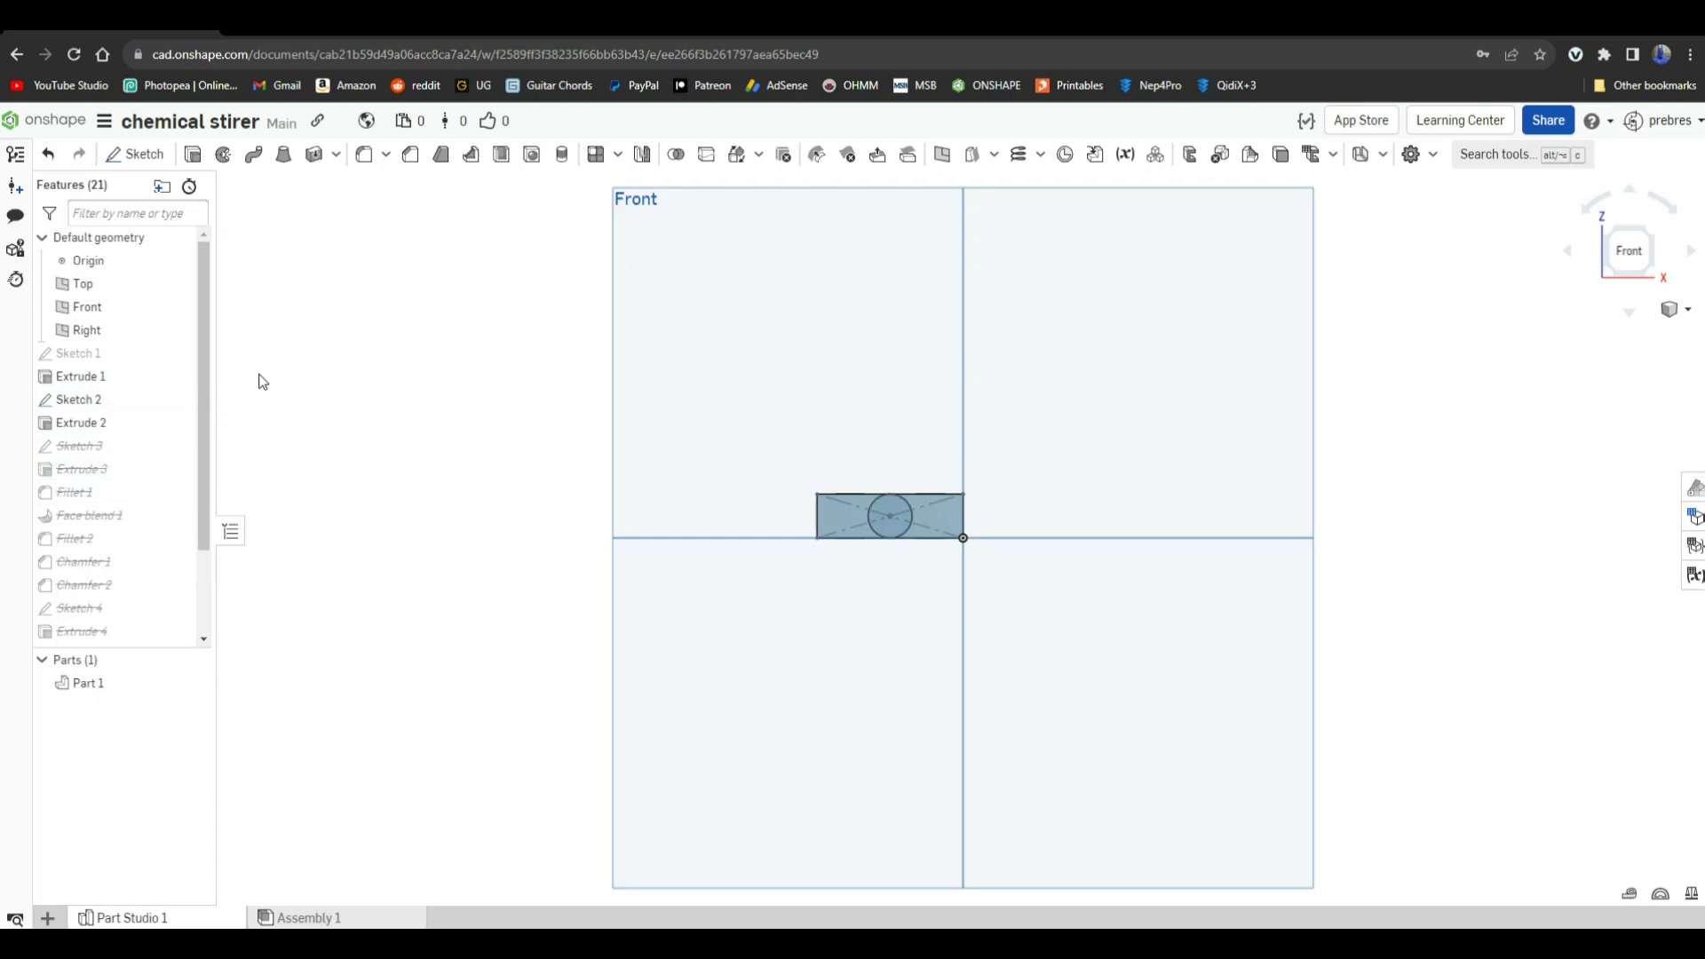
key(shift+7)
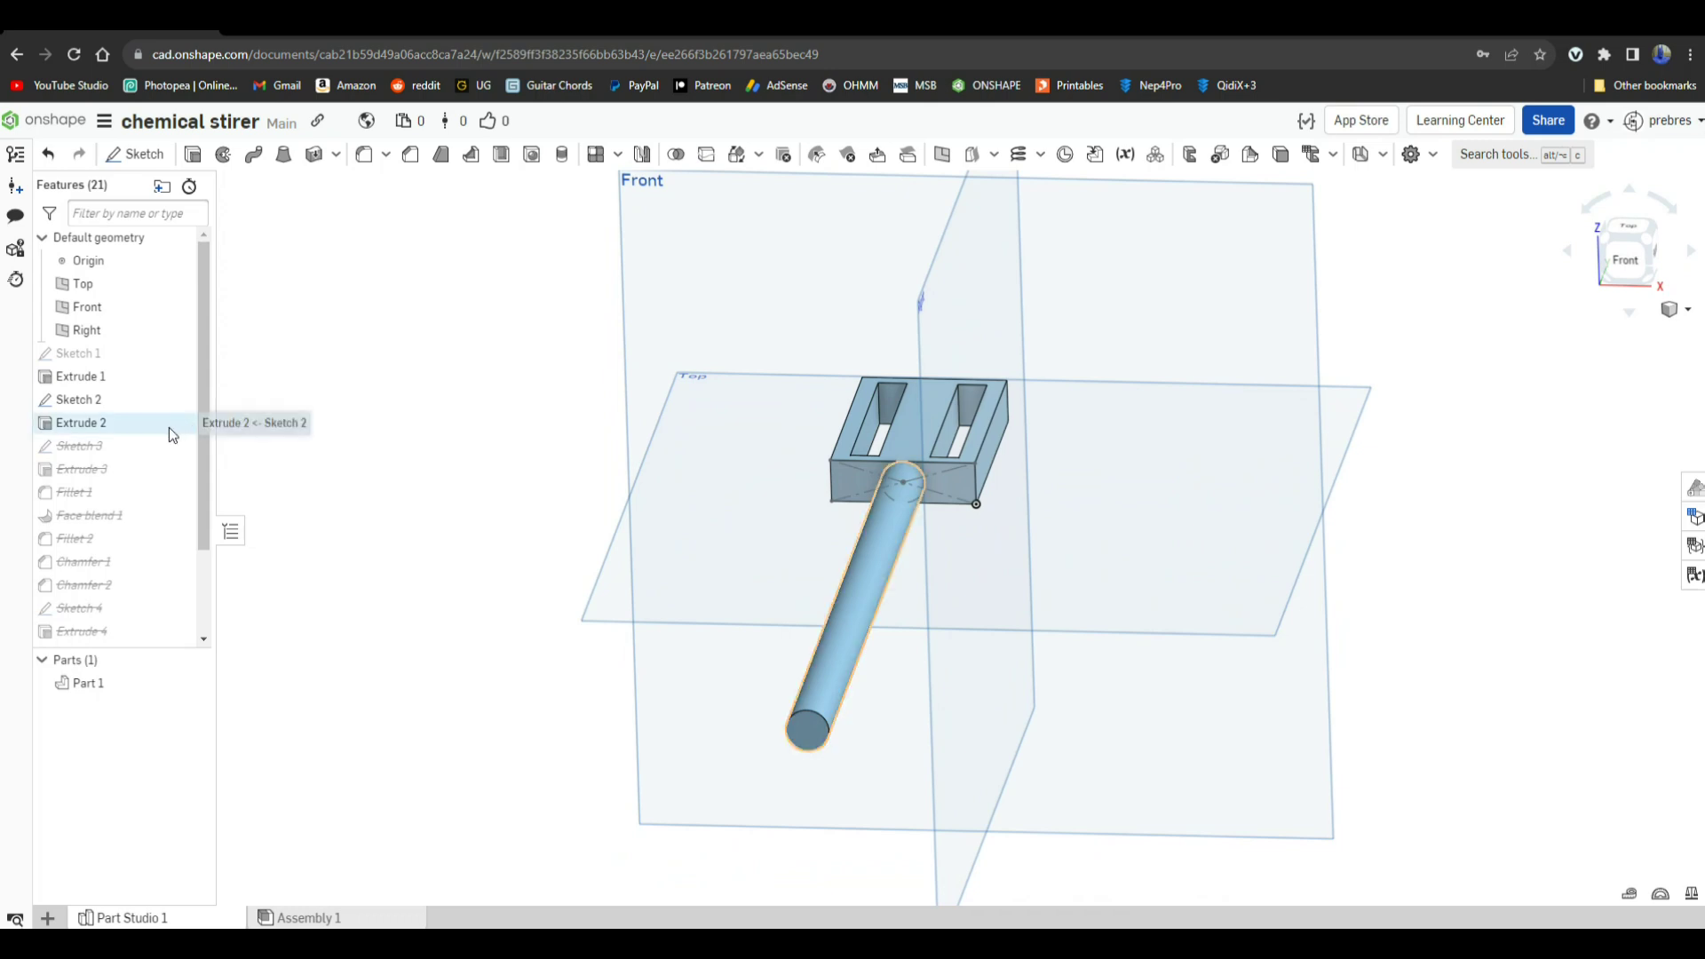
click(138, 425)
double_click(138, 425)
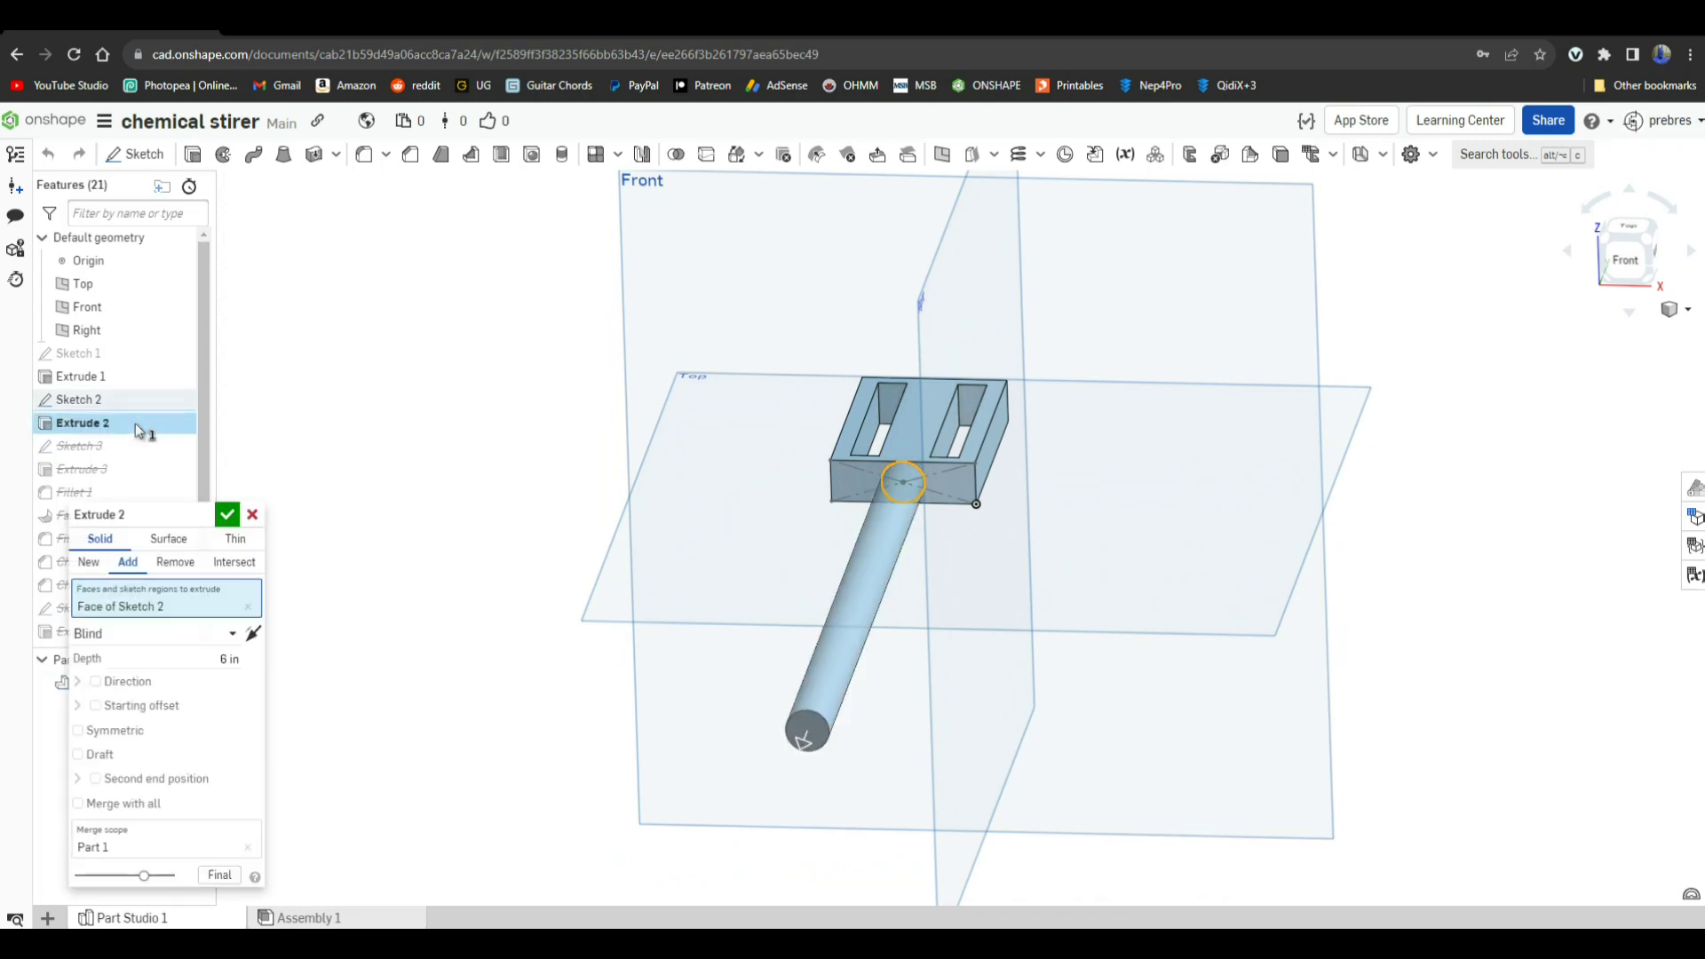
click(251, 514)
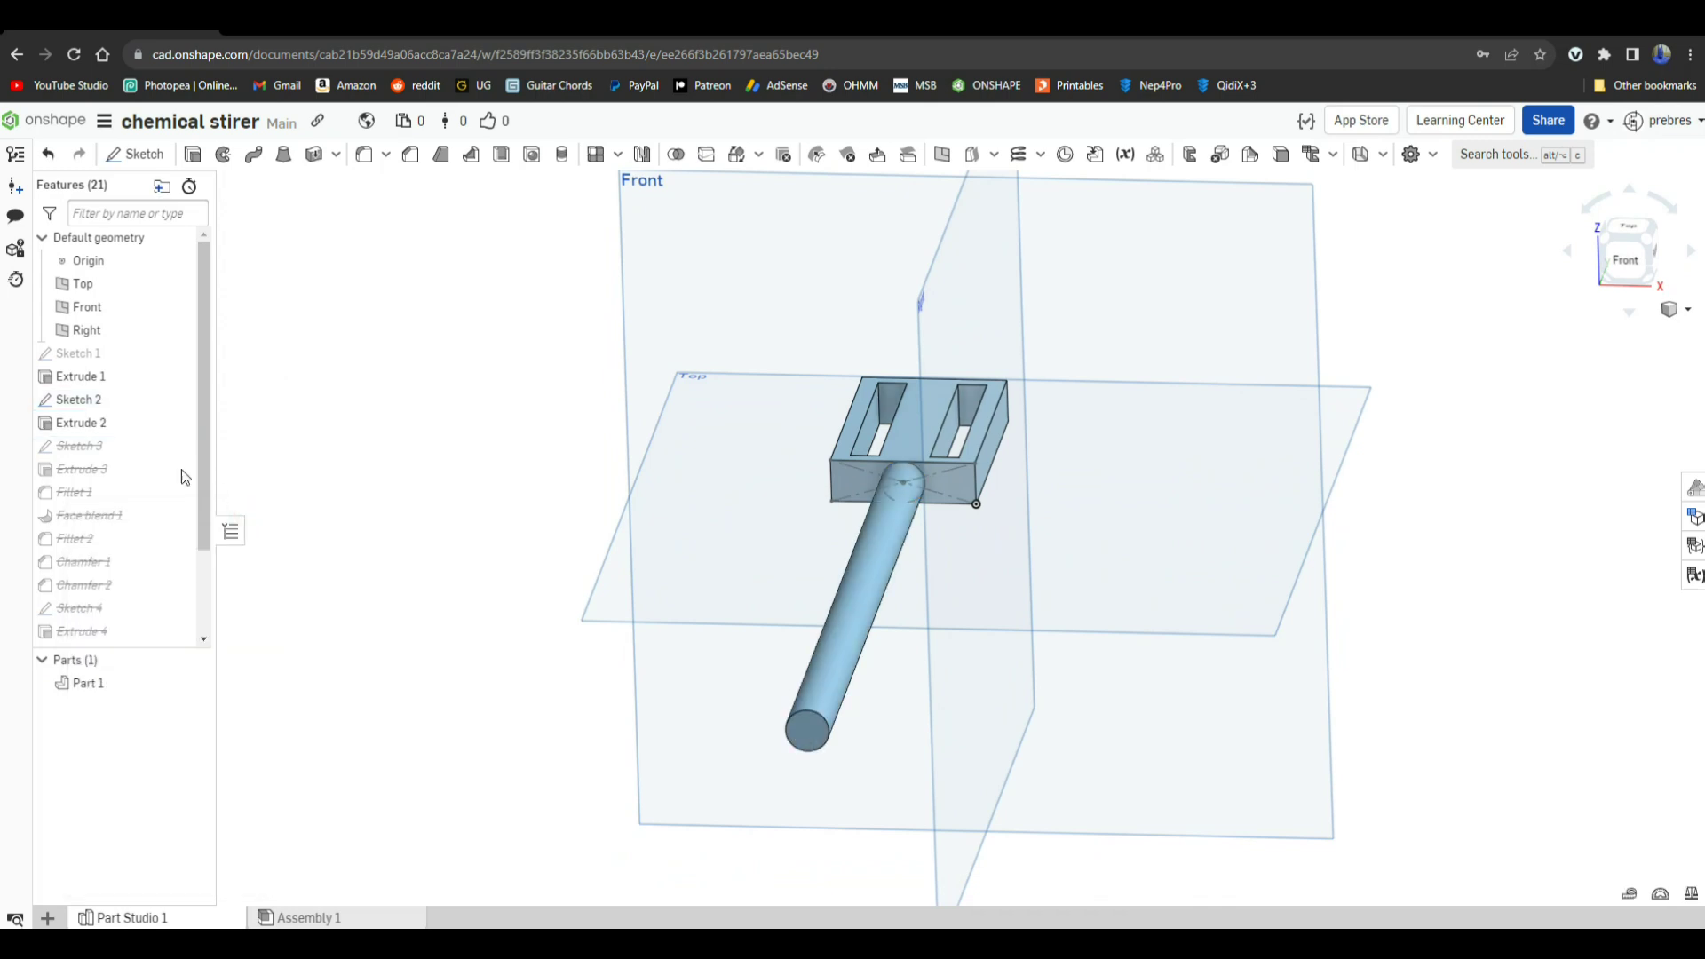
Unsuppress Sketch 3 and check it from the Front view
right_click(108, 454)
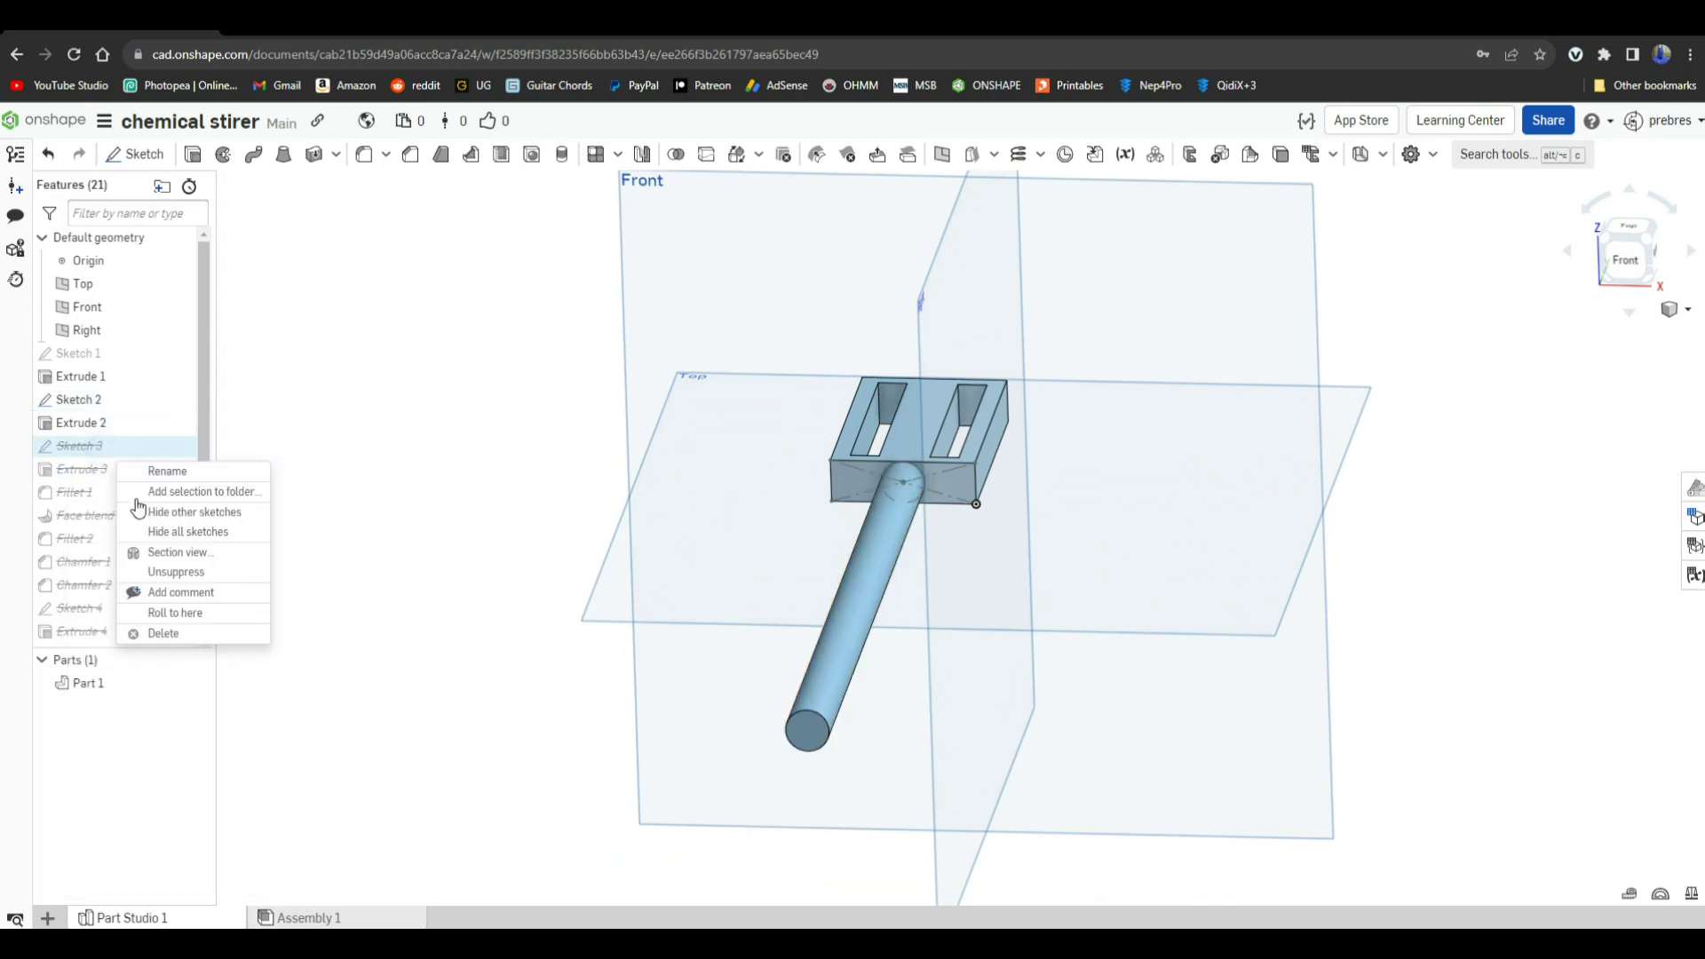
click(161, 579)
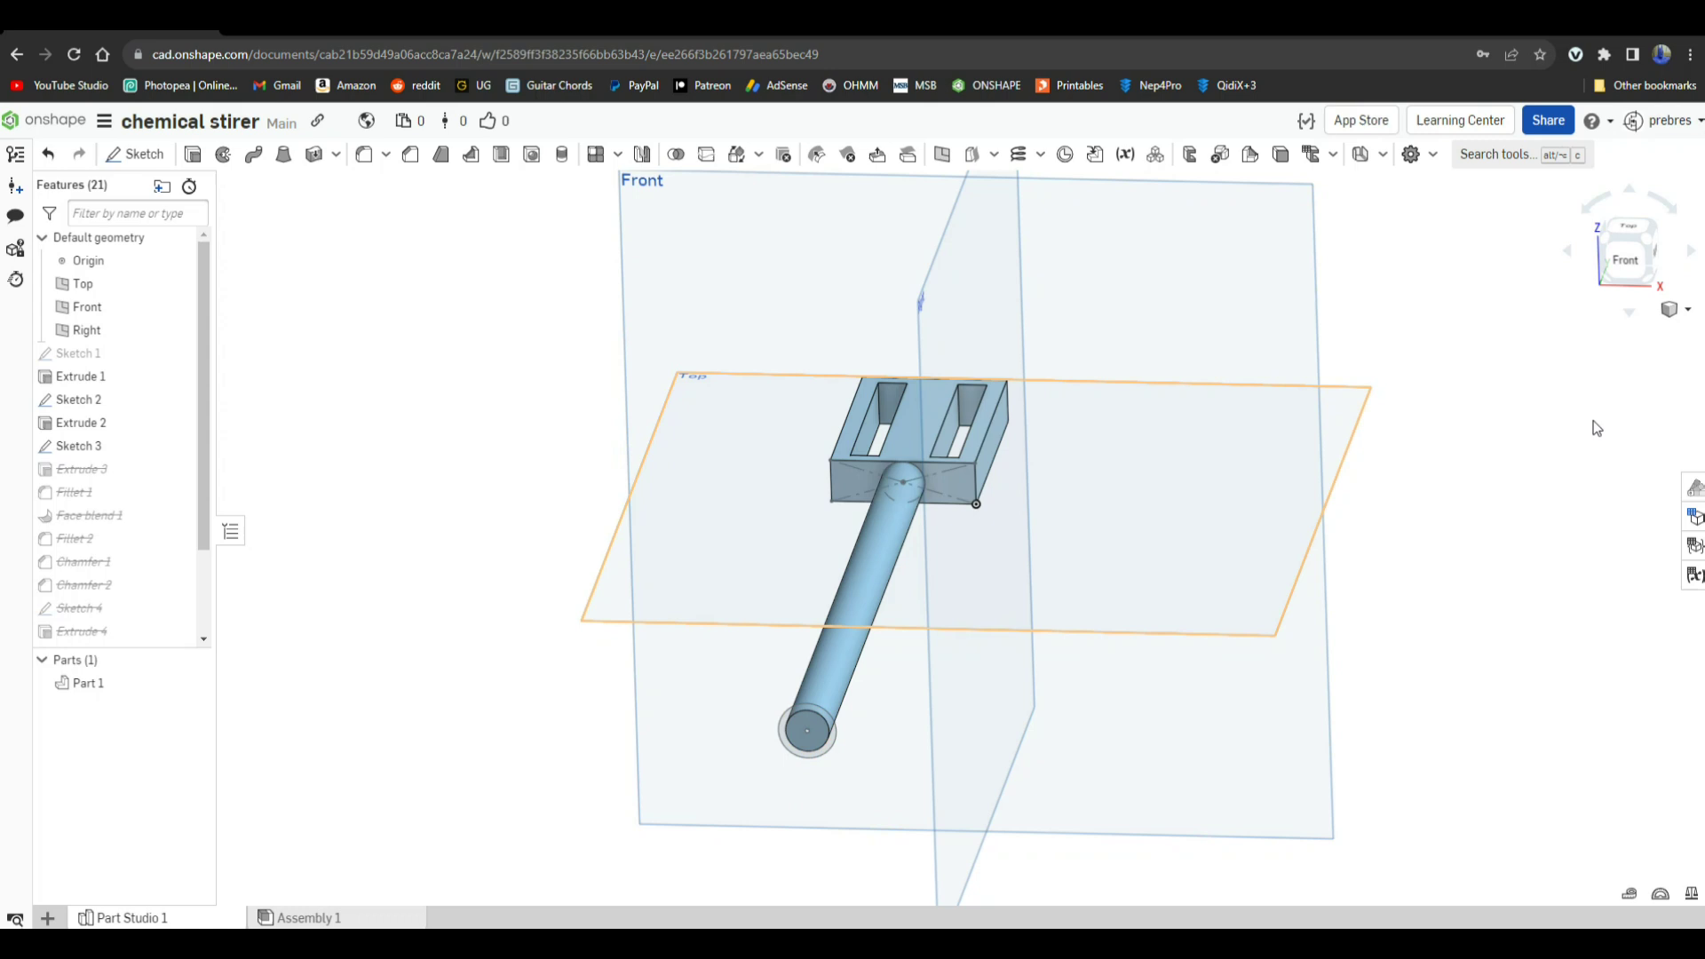
click(1626, 258)
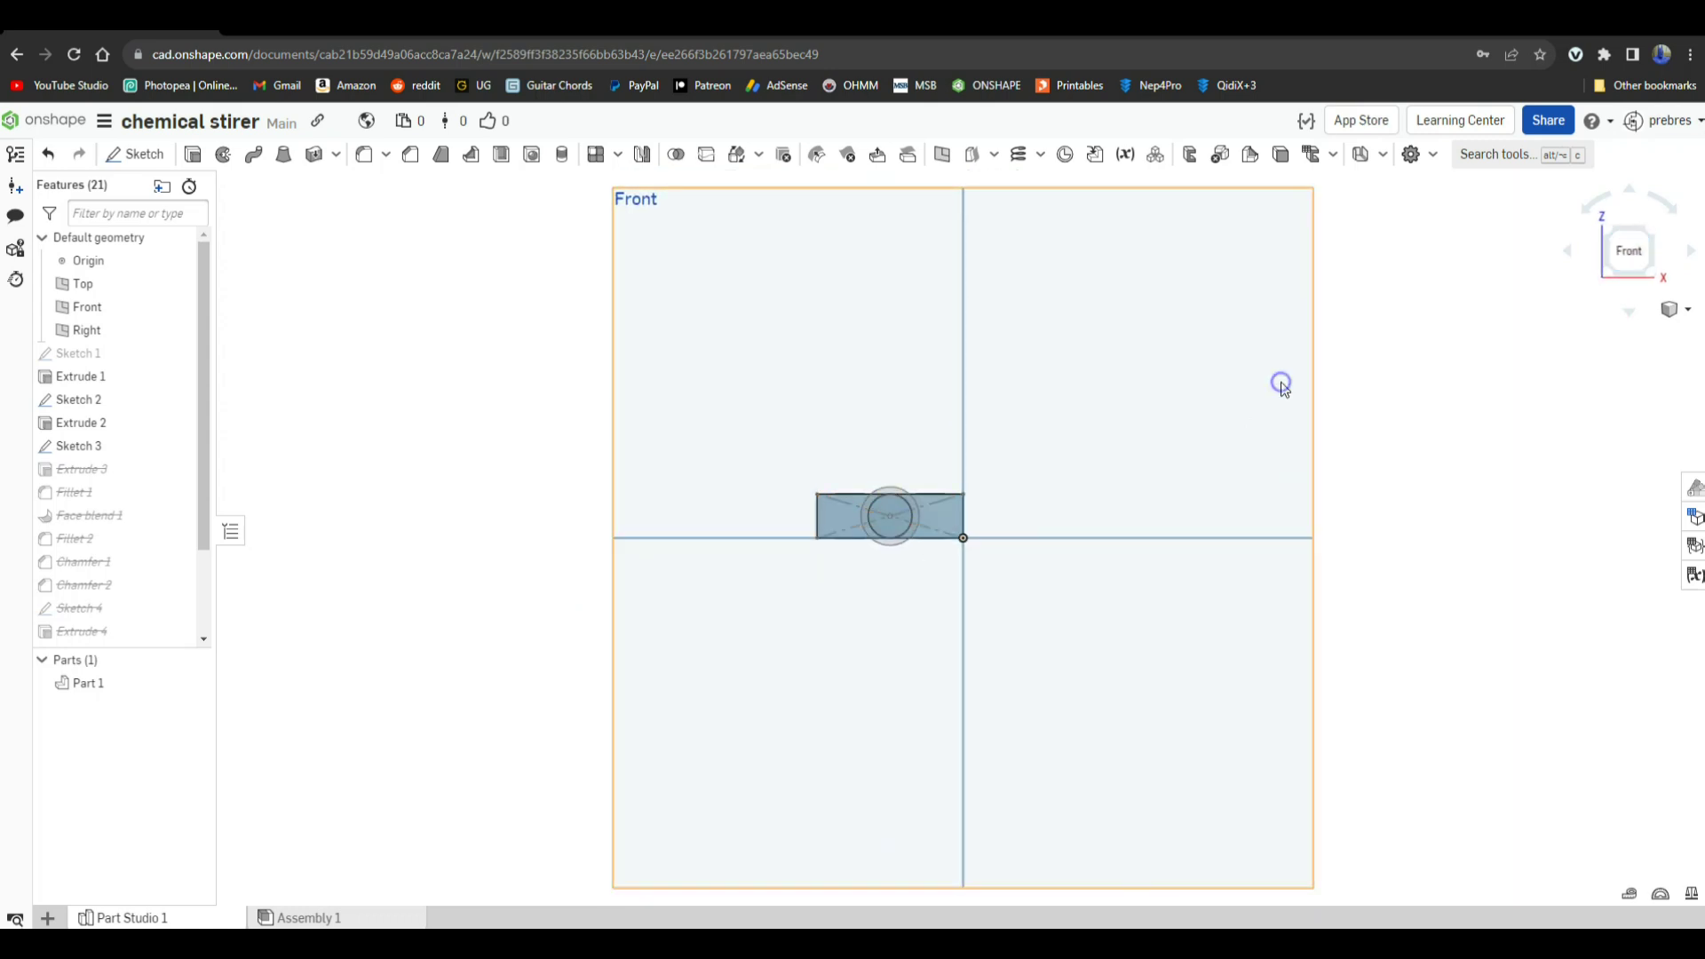
key(shift+7)
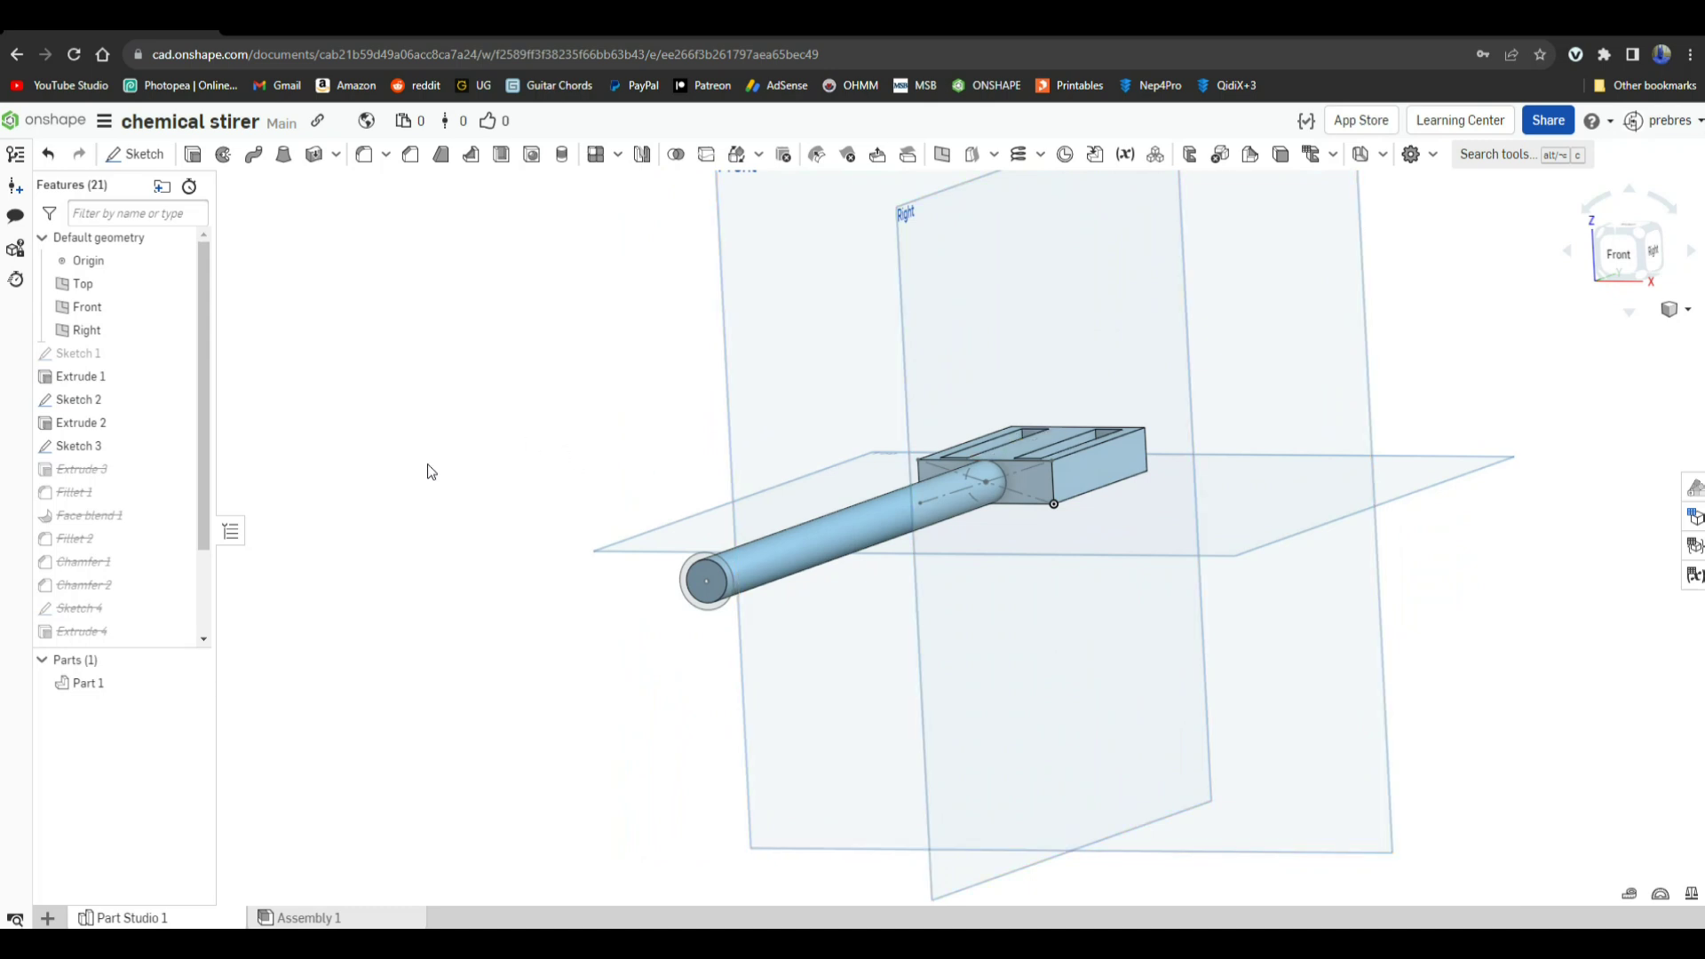
Unsuppress Extrude 3 to add the hollow grip sleeve as Part 2
right_click(143, 471)
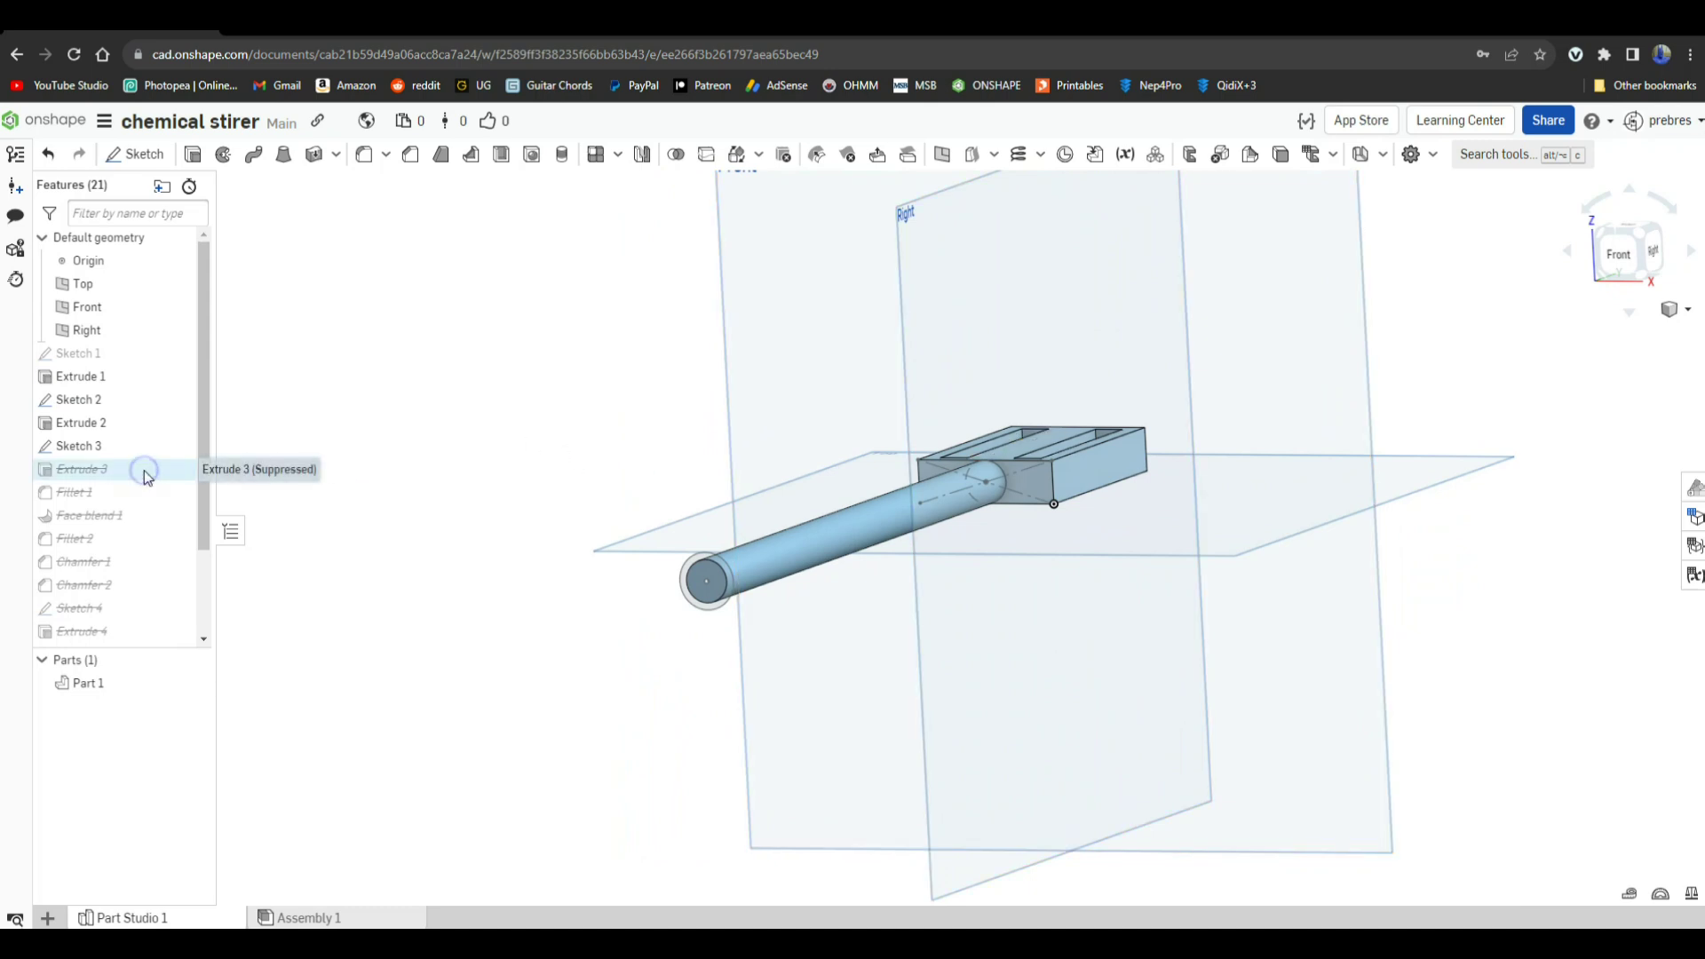
click(169, 525)
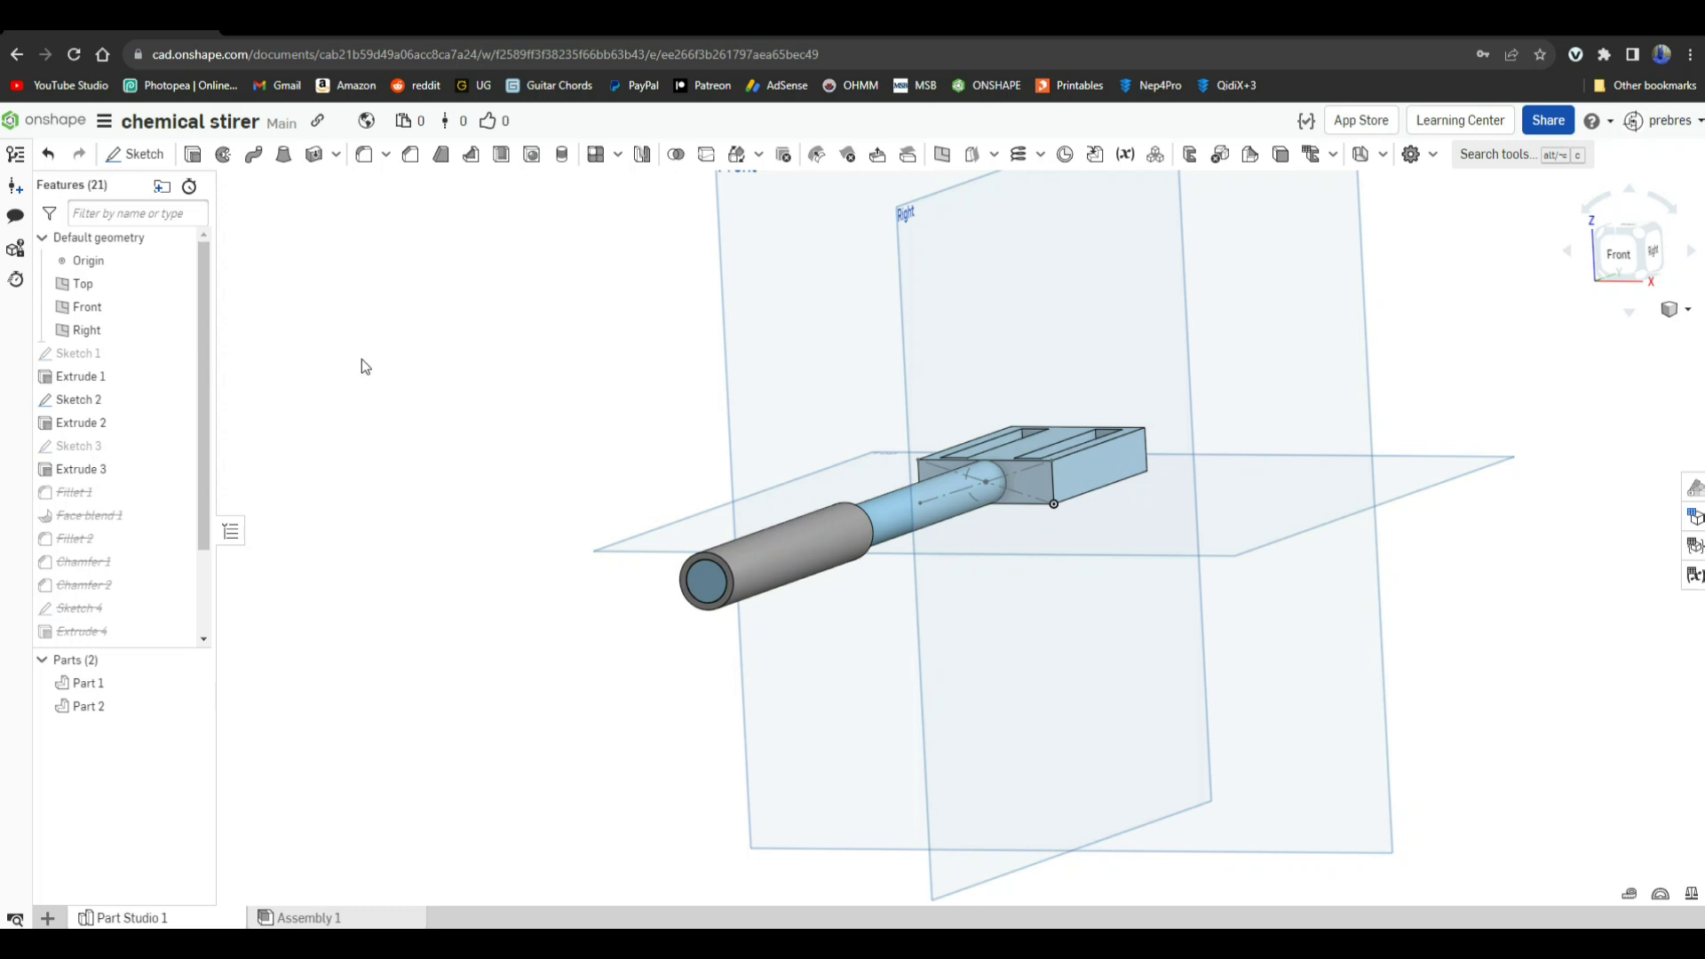
key(shift+7)
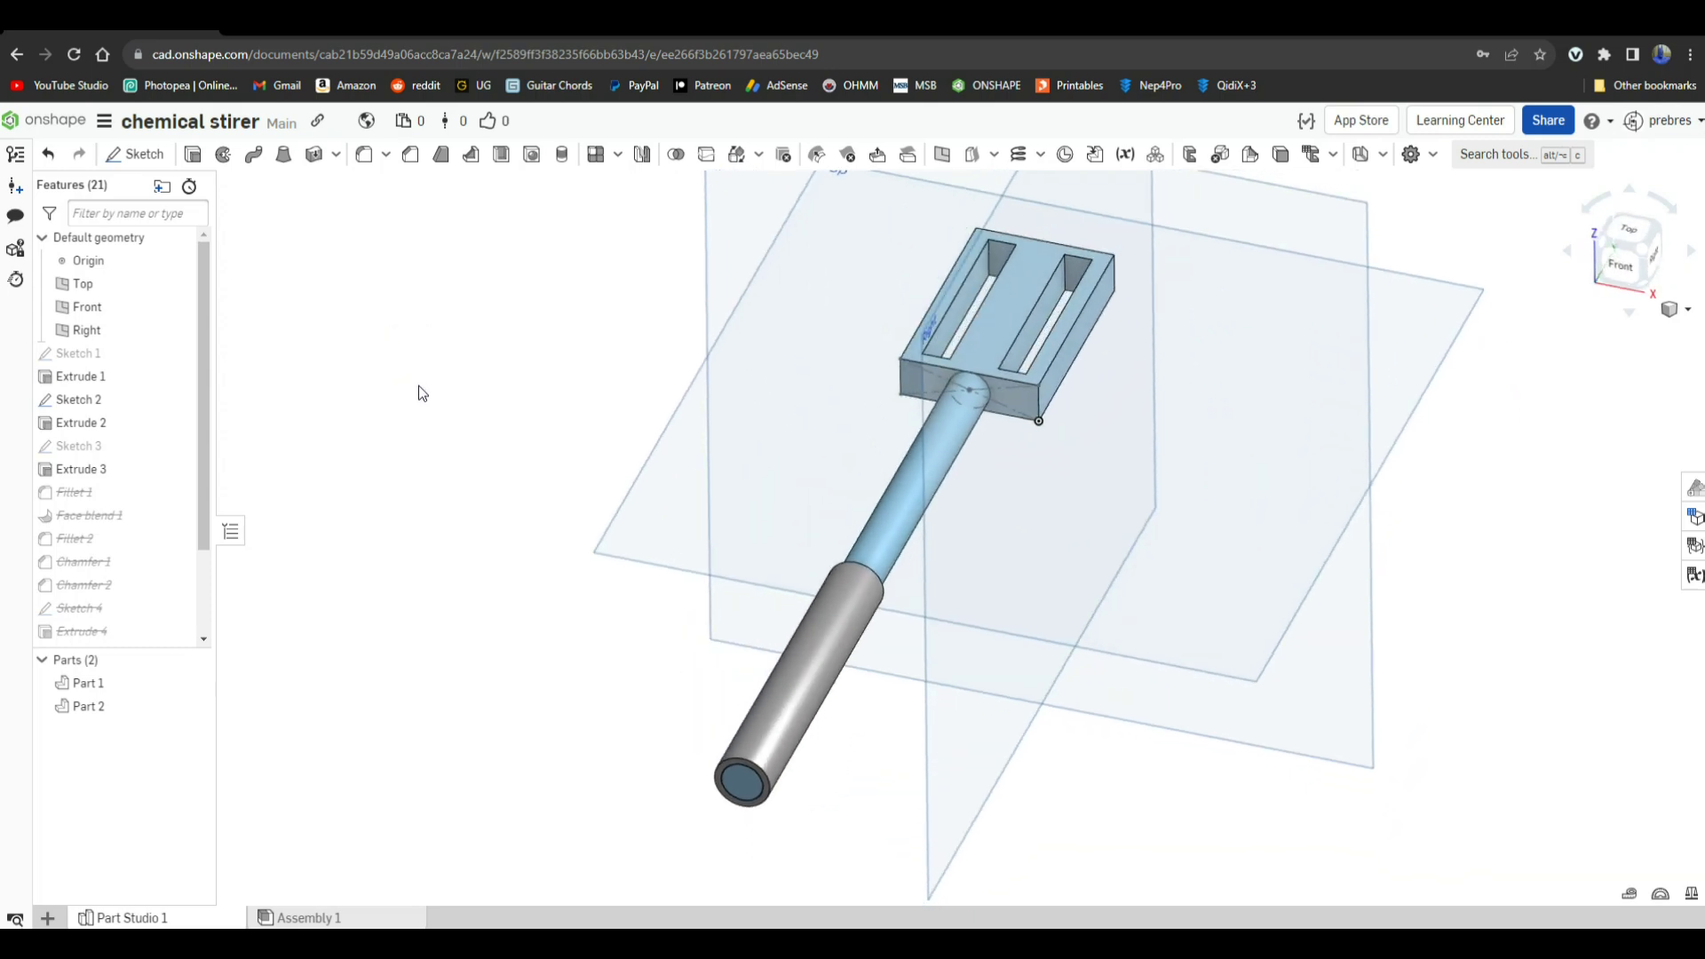
right_drag(419, 385, 408, 376)
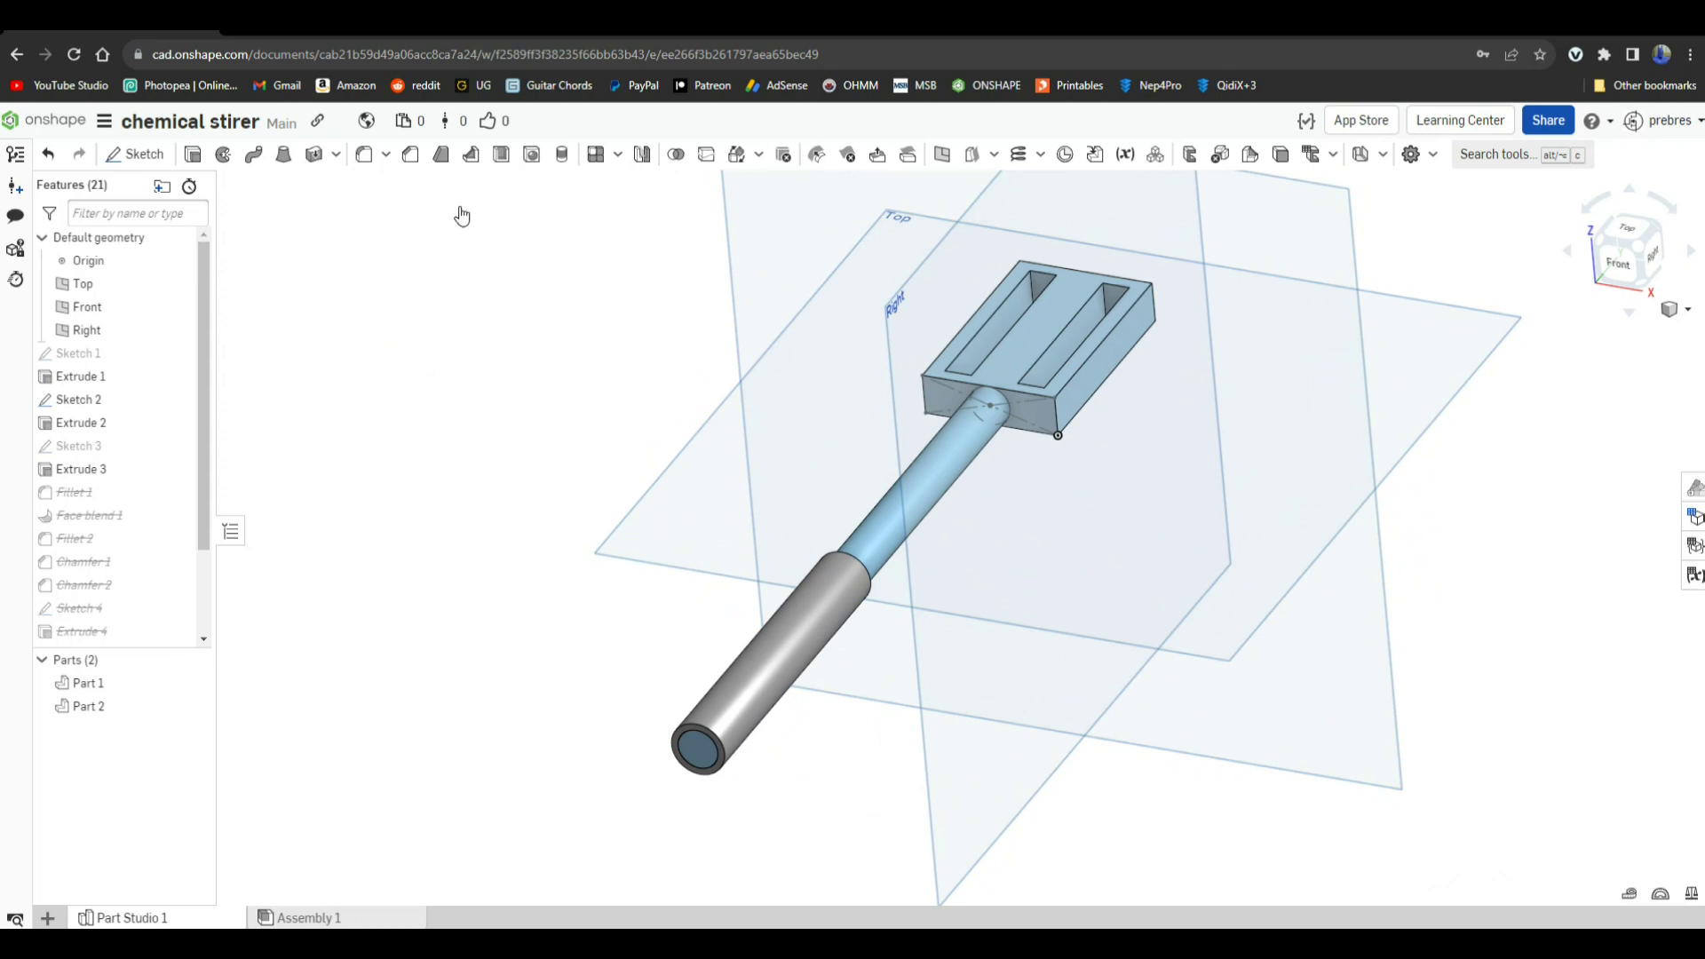
Unsuppress Fillet 1 and return the stirrer to an isometric view
right_click(114, 499)
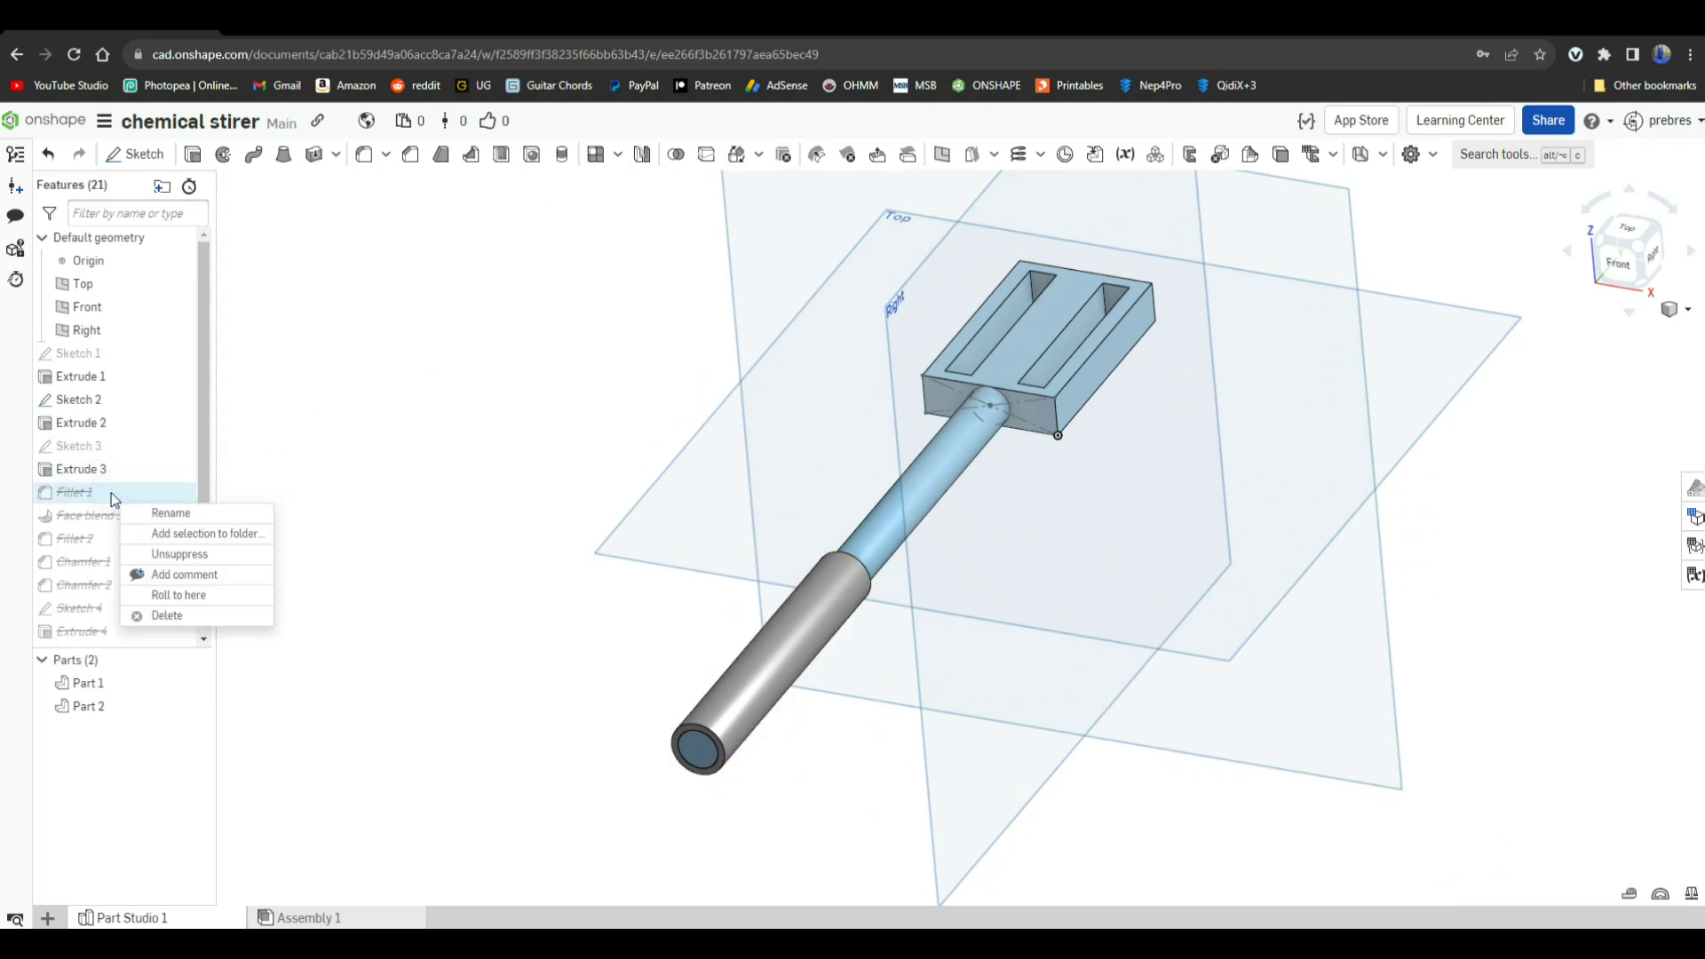
click(145, 555)
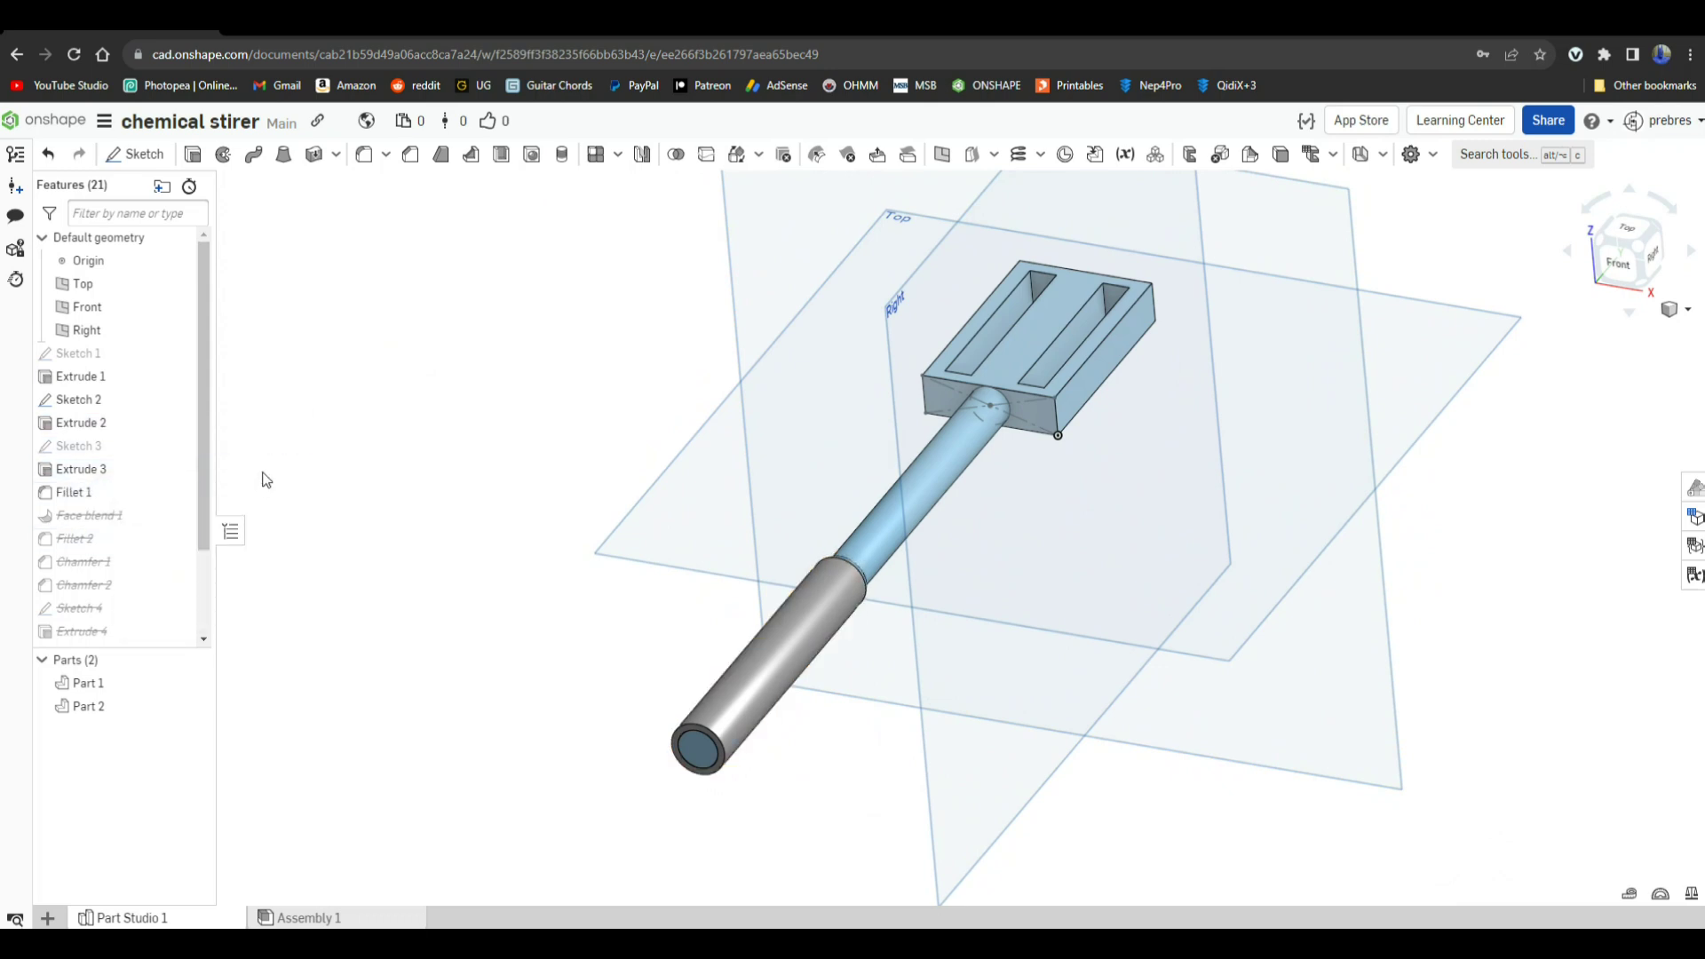
right_drag(379, 505, 685, 742)
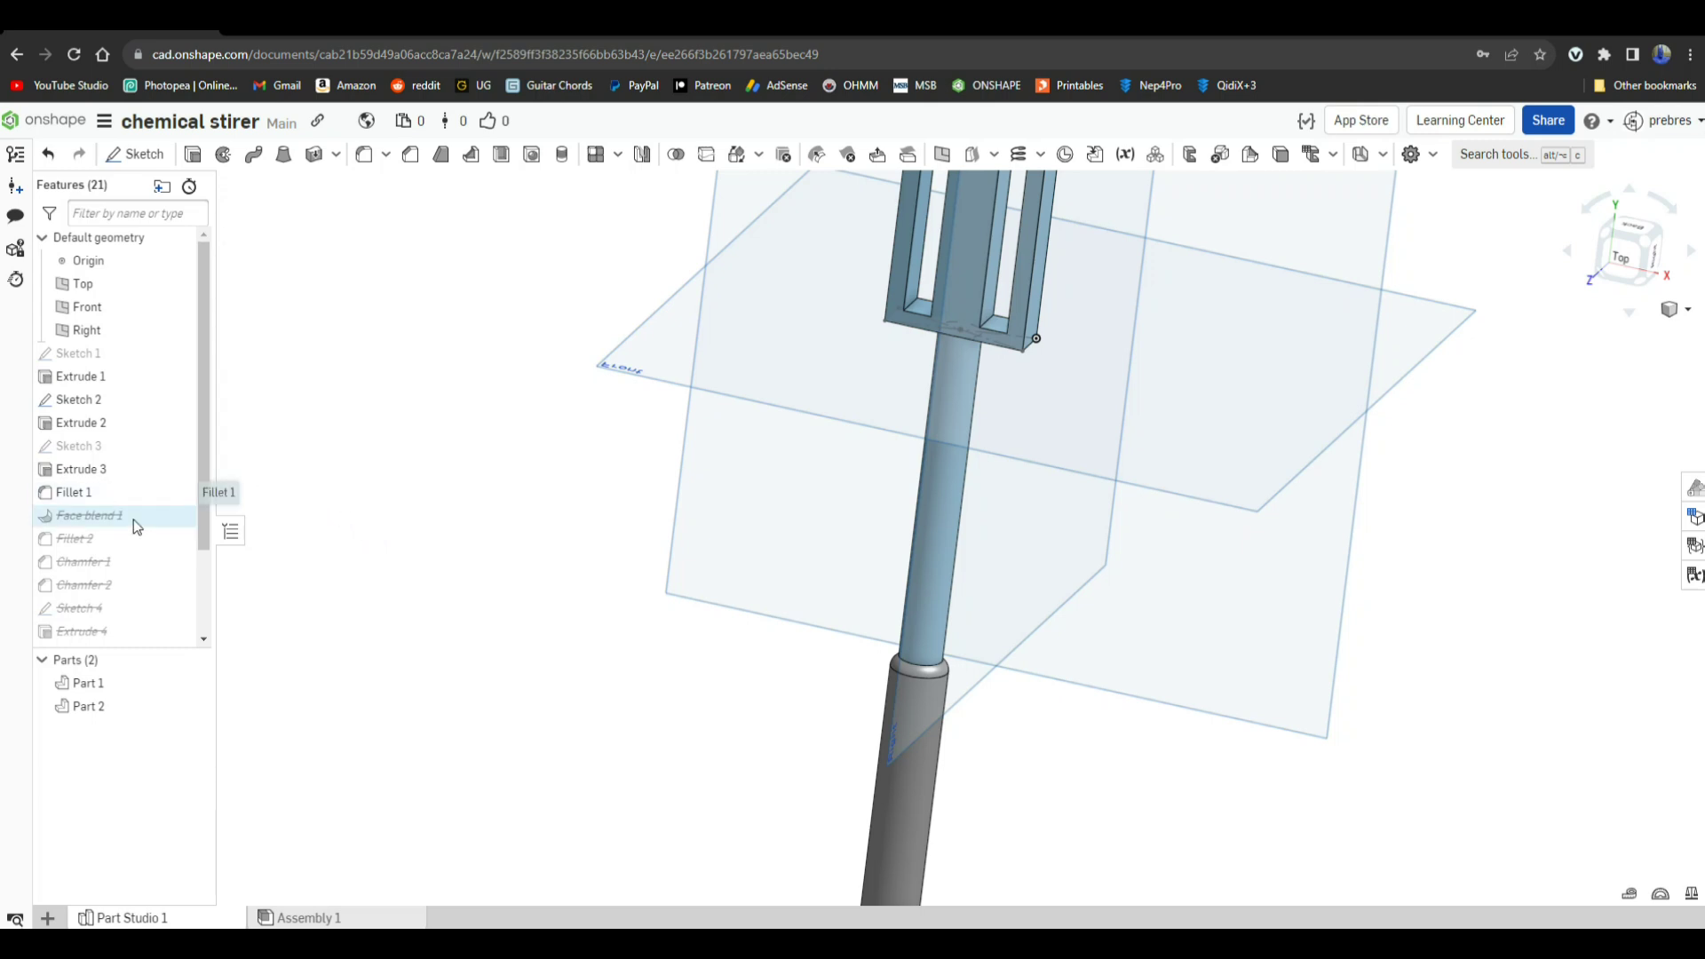
scroll(455, 406, down, 3)
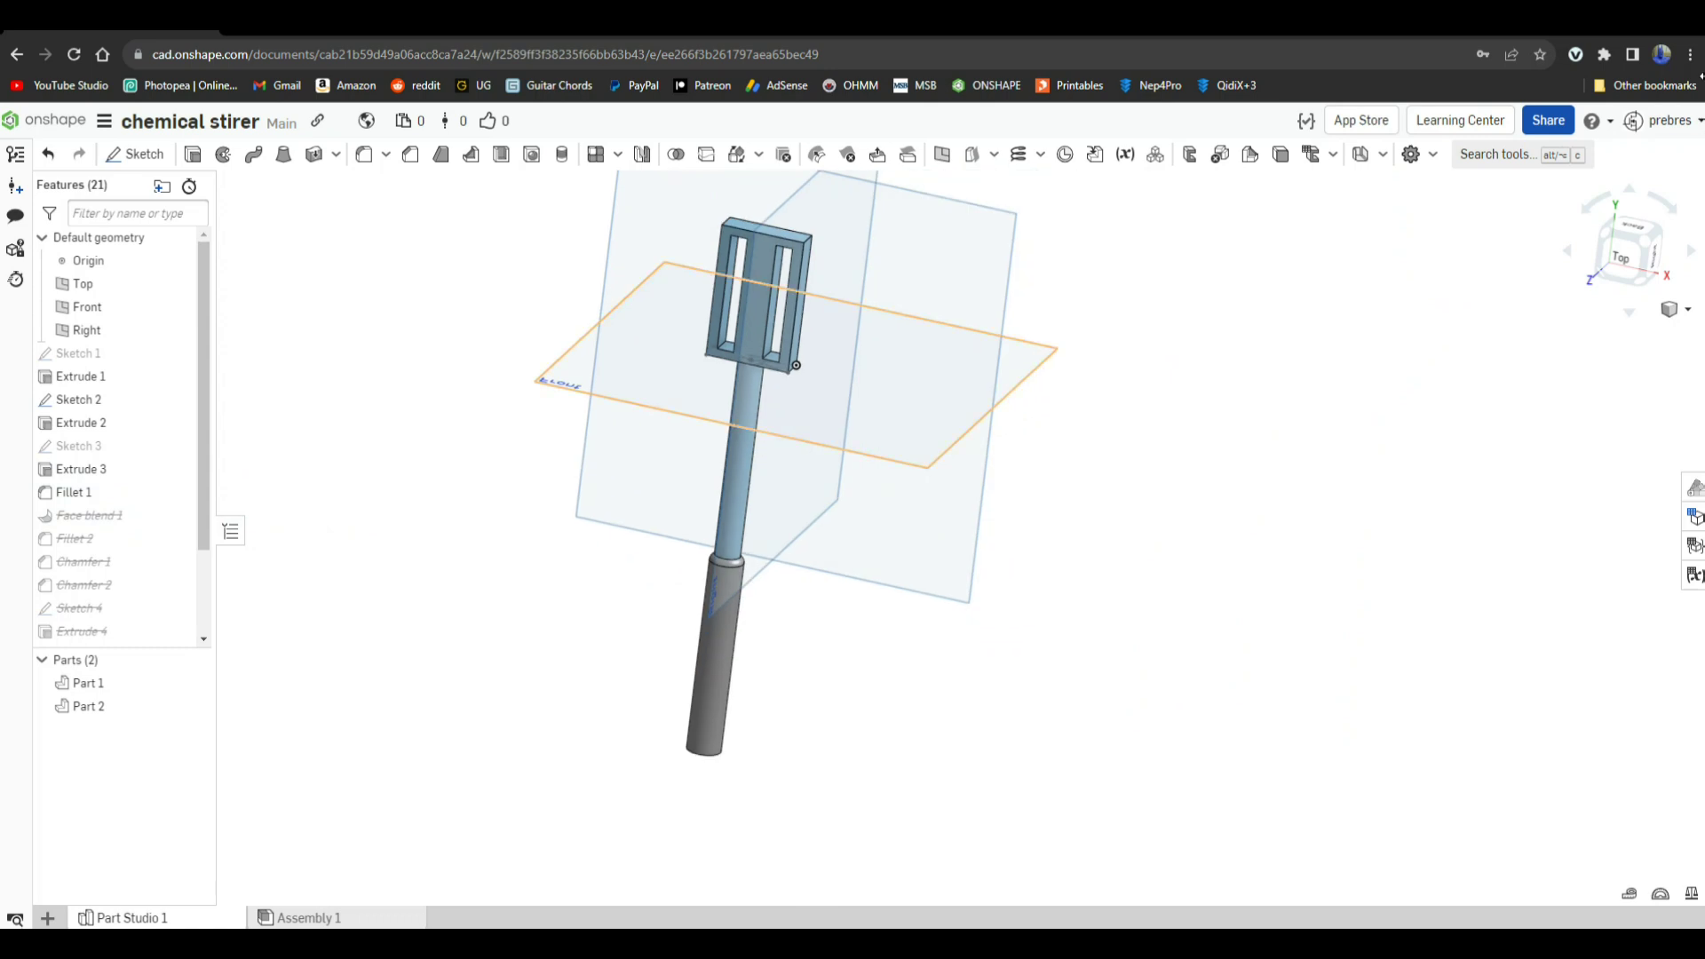
click(1673, 309)
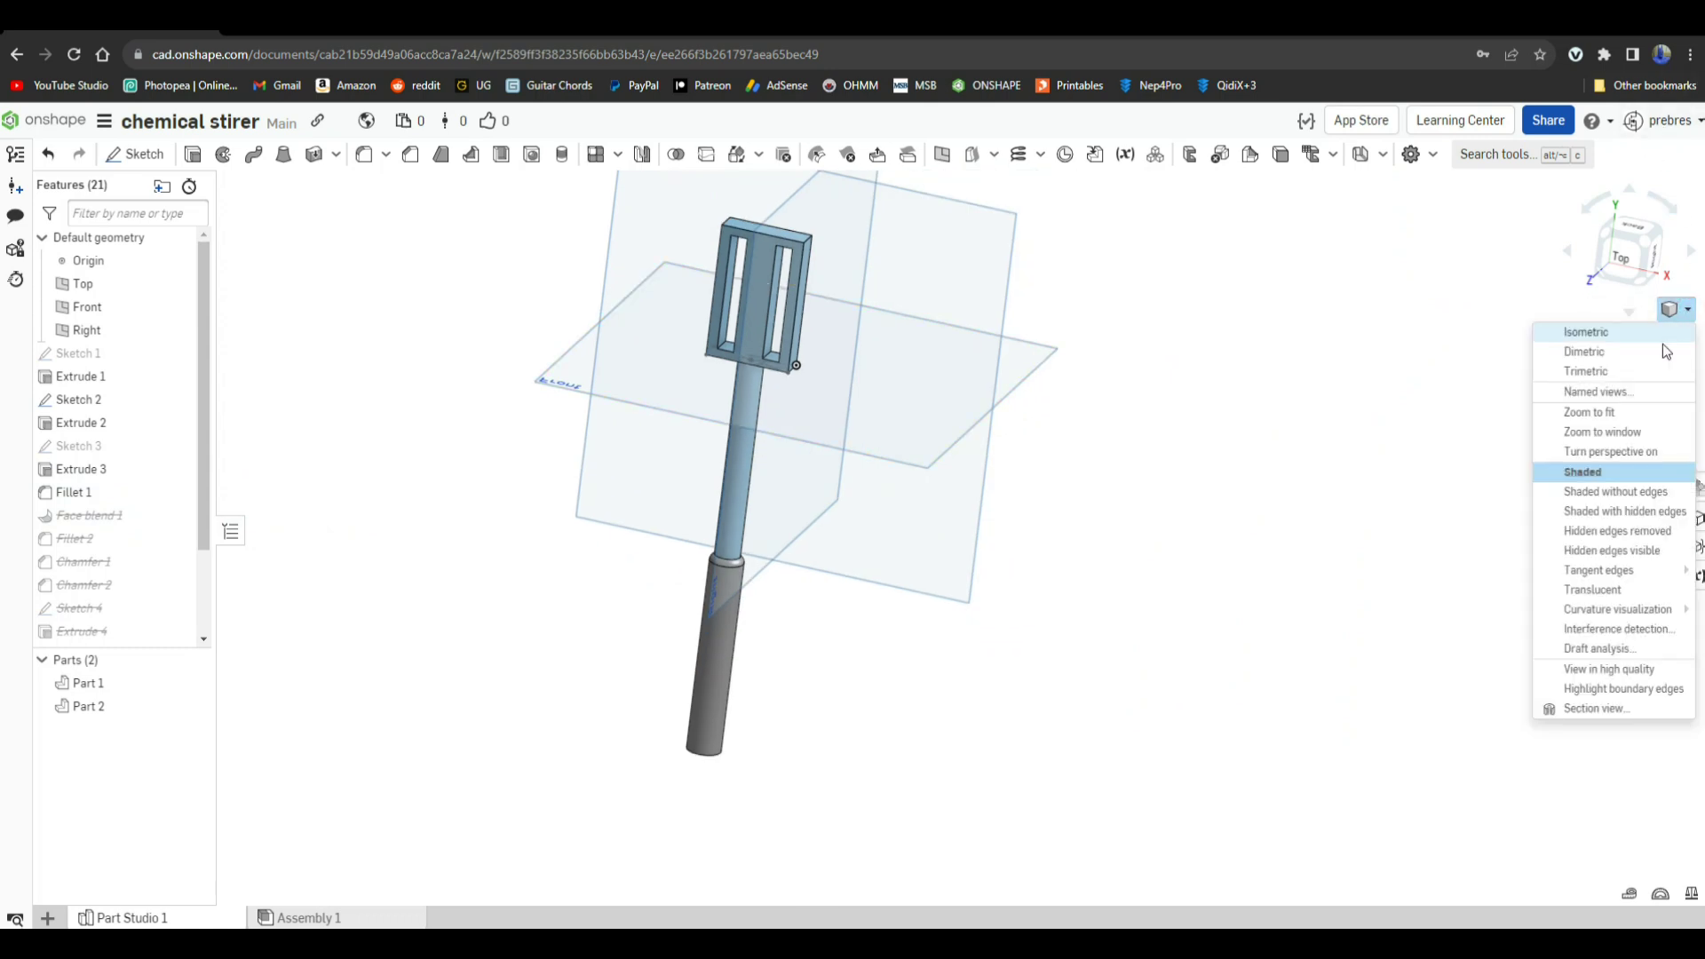
click(1614, 335)
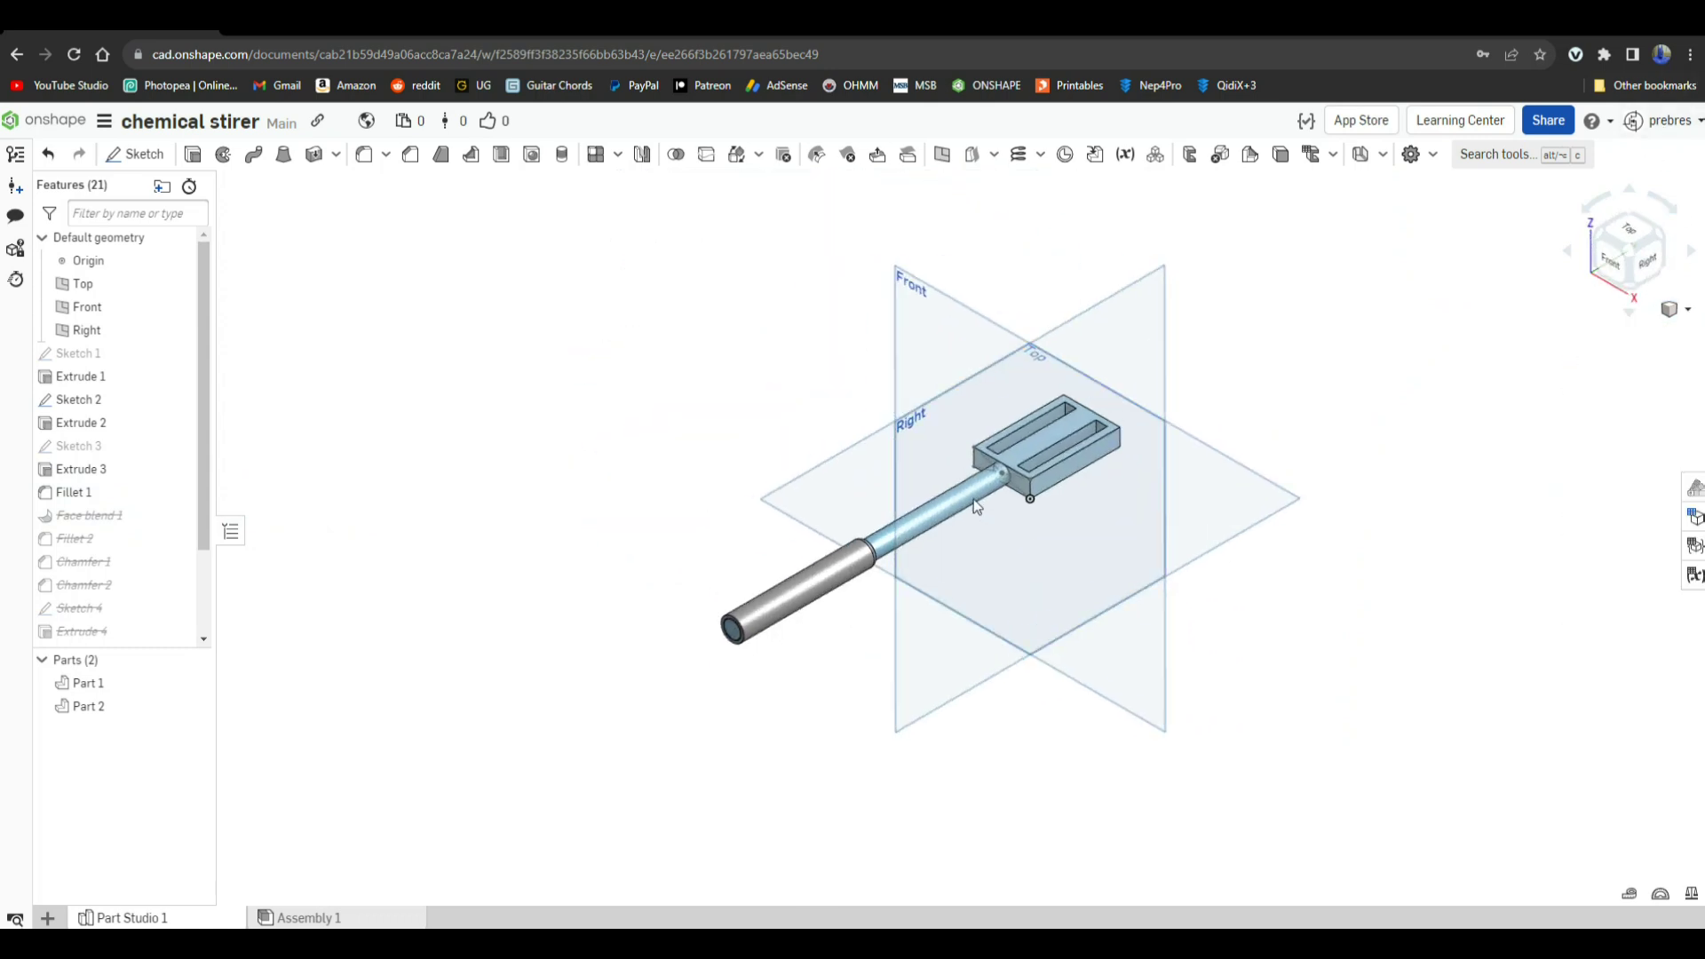
Unsuppress Face blend 1 so the shaft blends smoothly into the paddle head
right_click(99, 528)
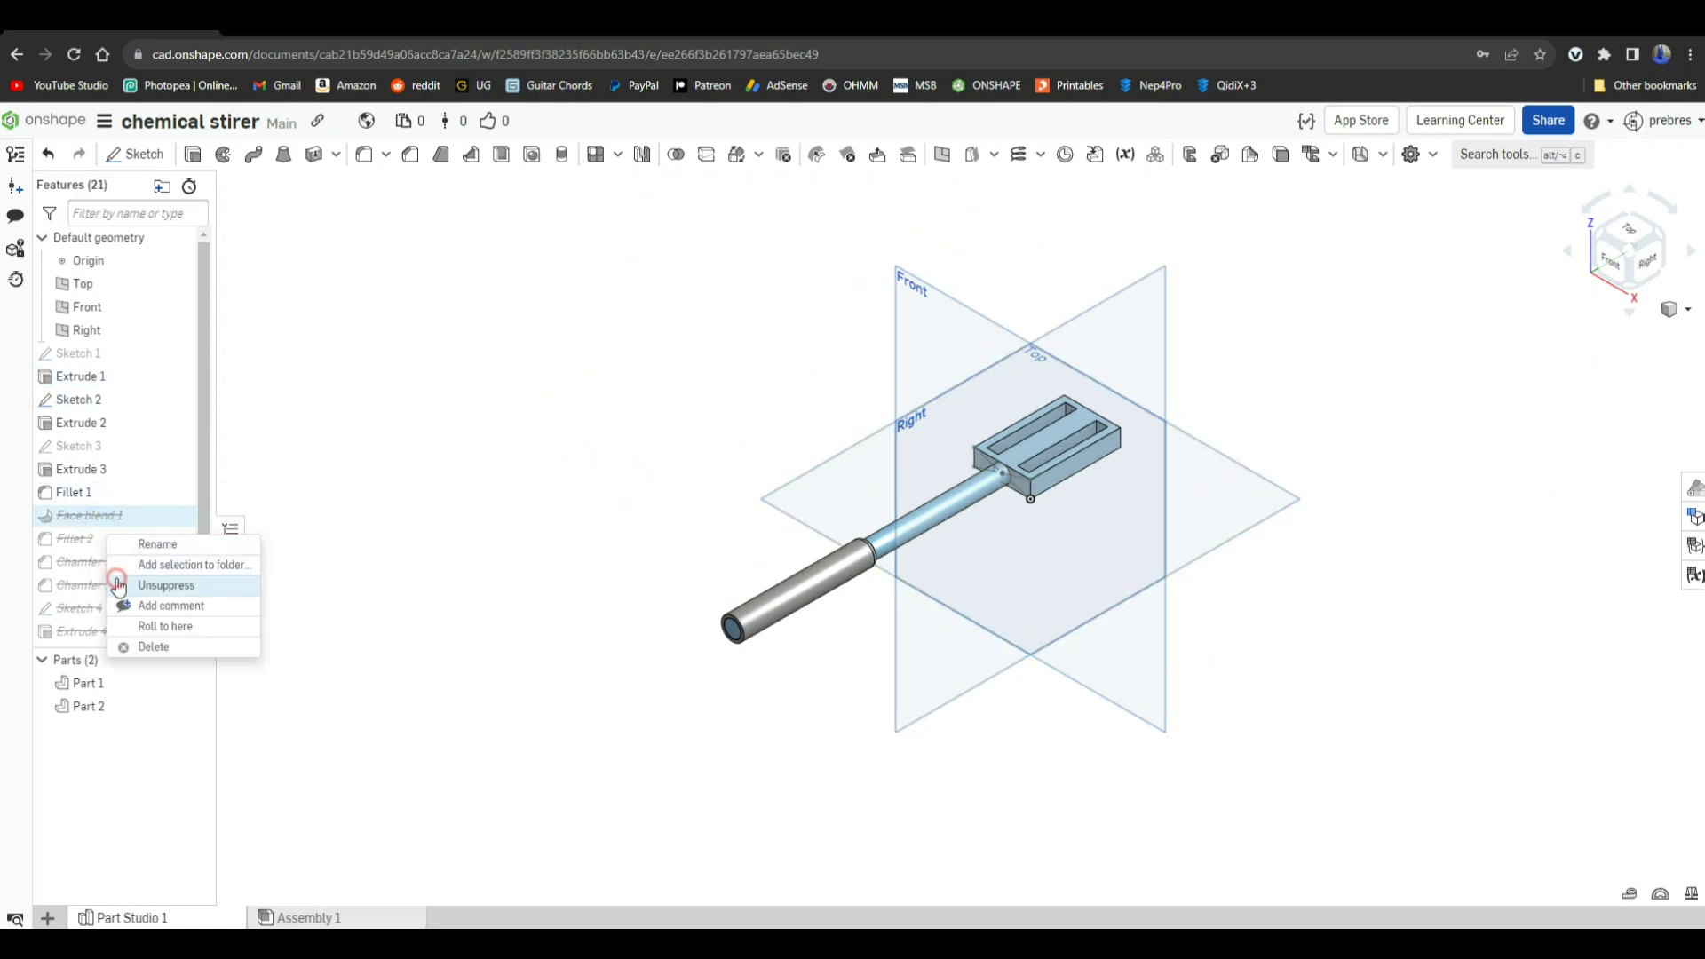
click(165, 586)
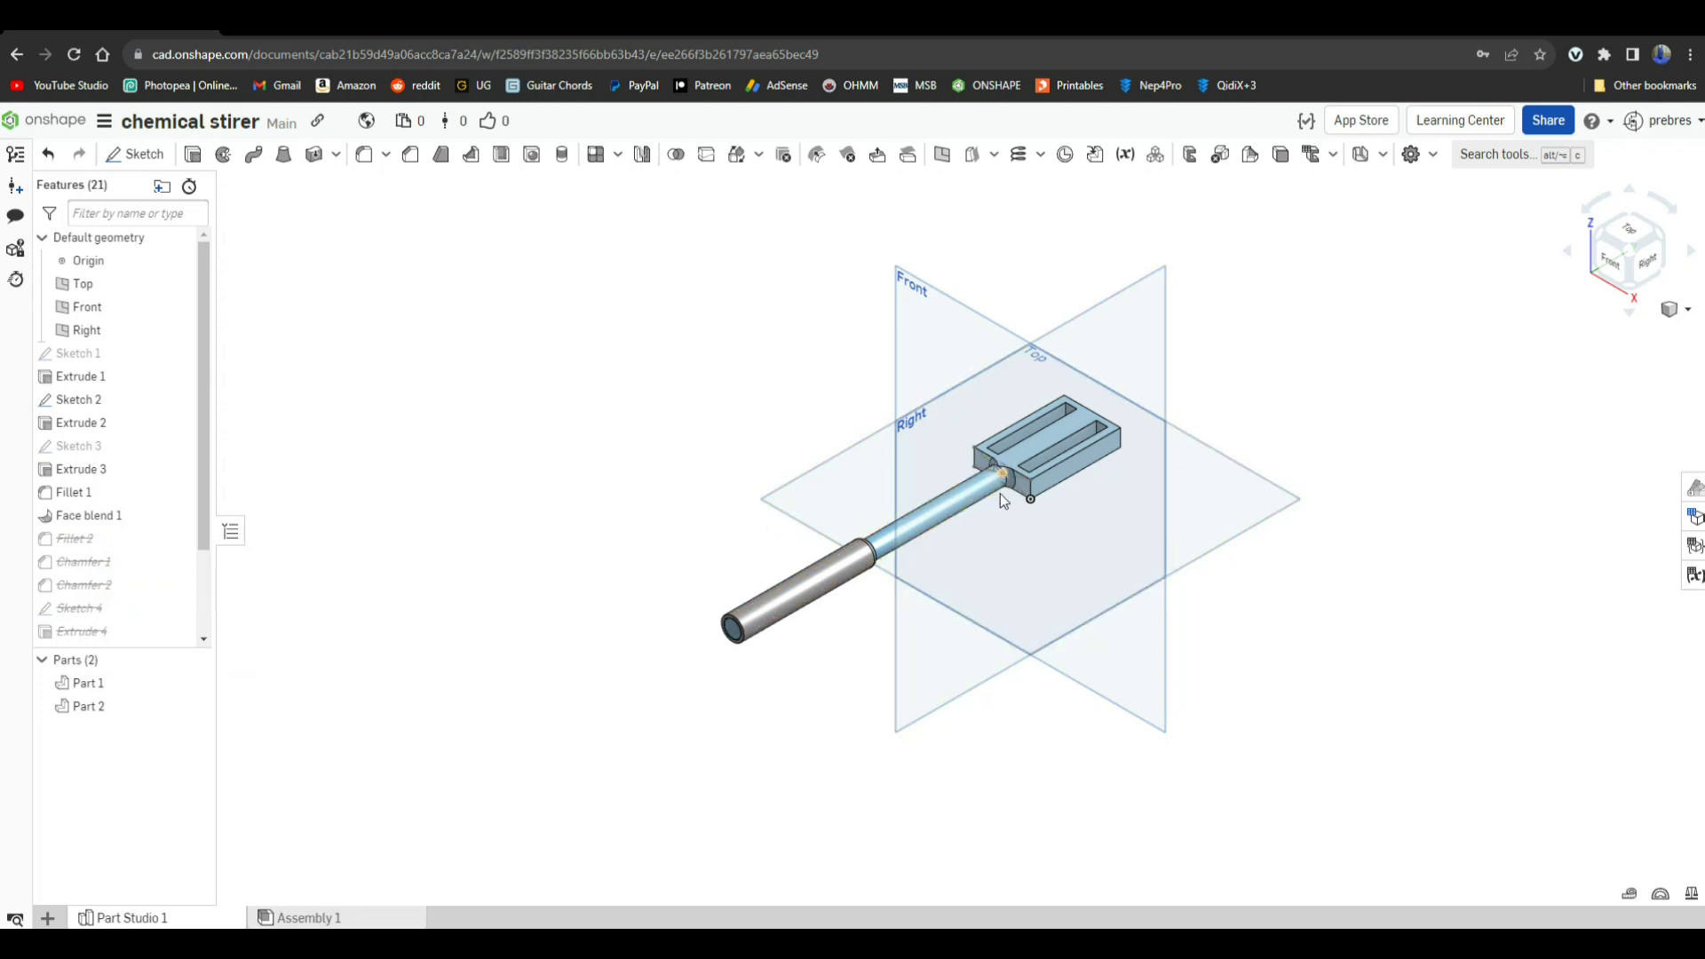
scroll(999, 494, up, 5)
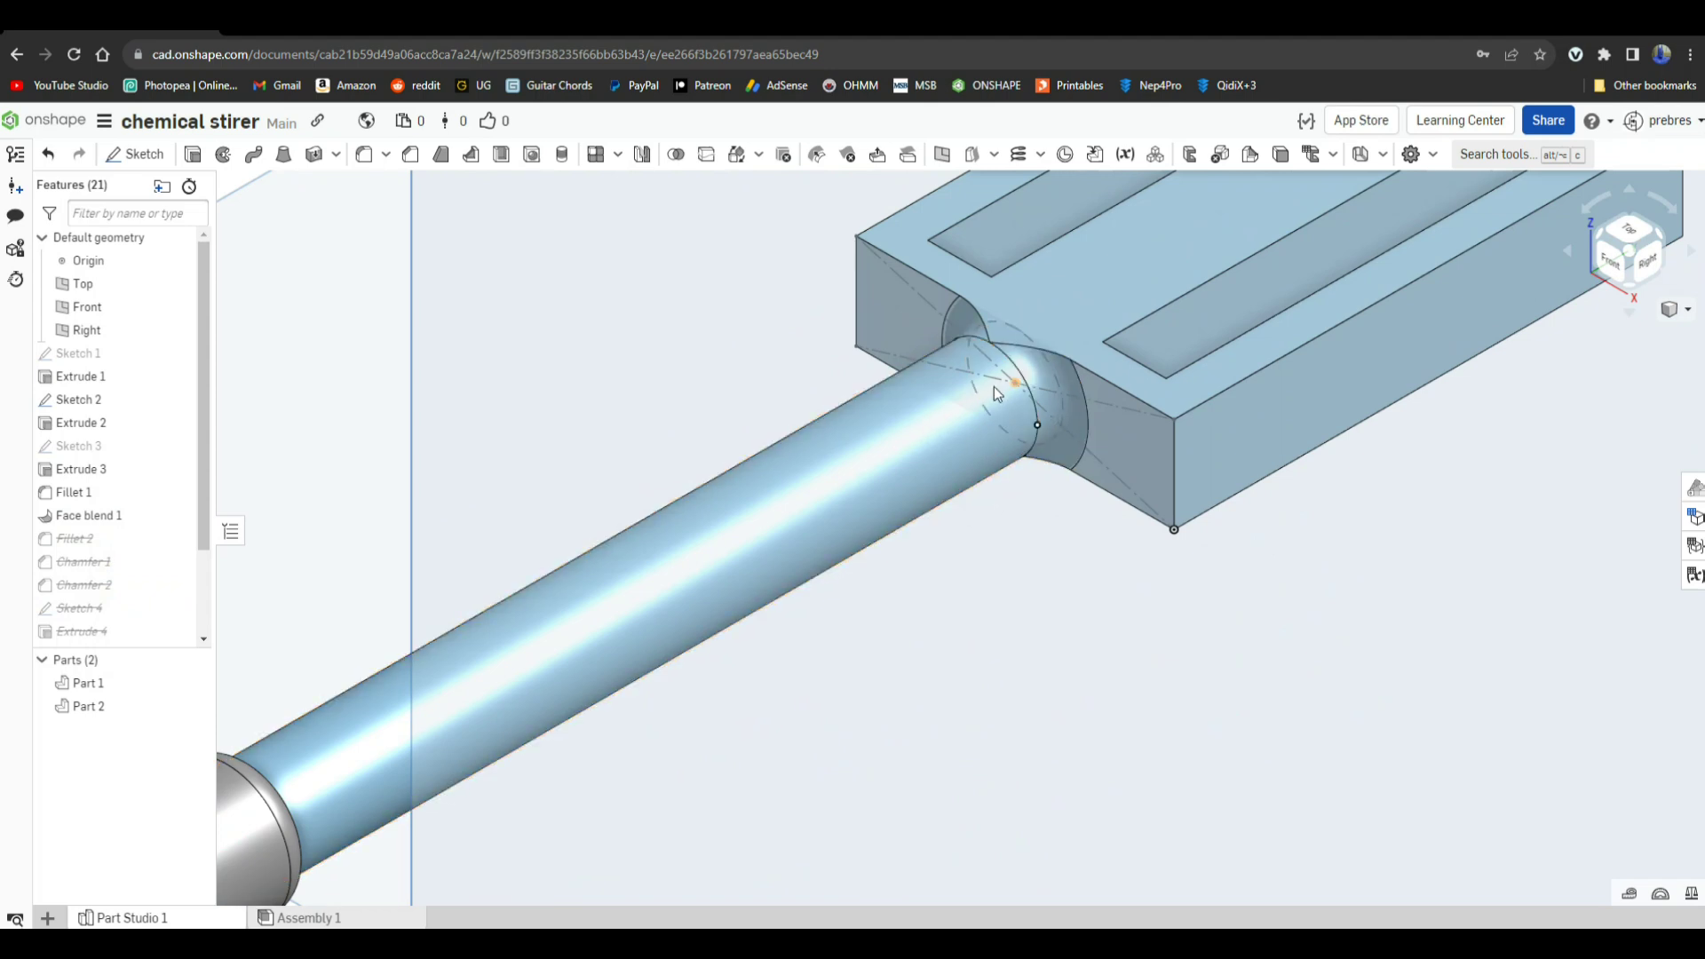
scroll(743, 327, down, 5)
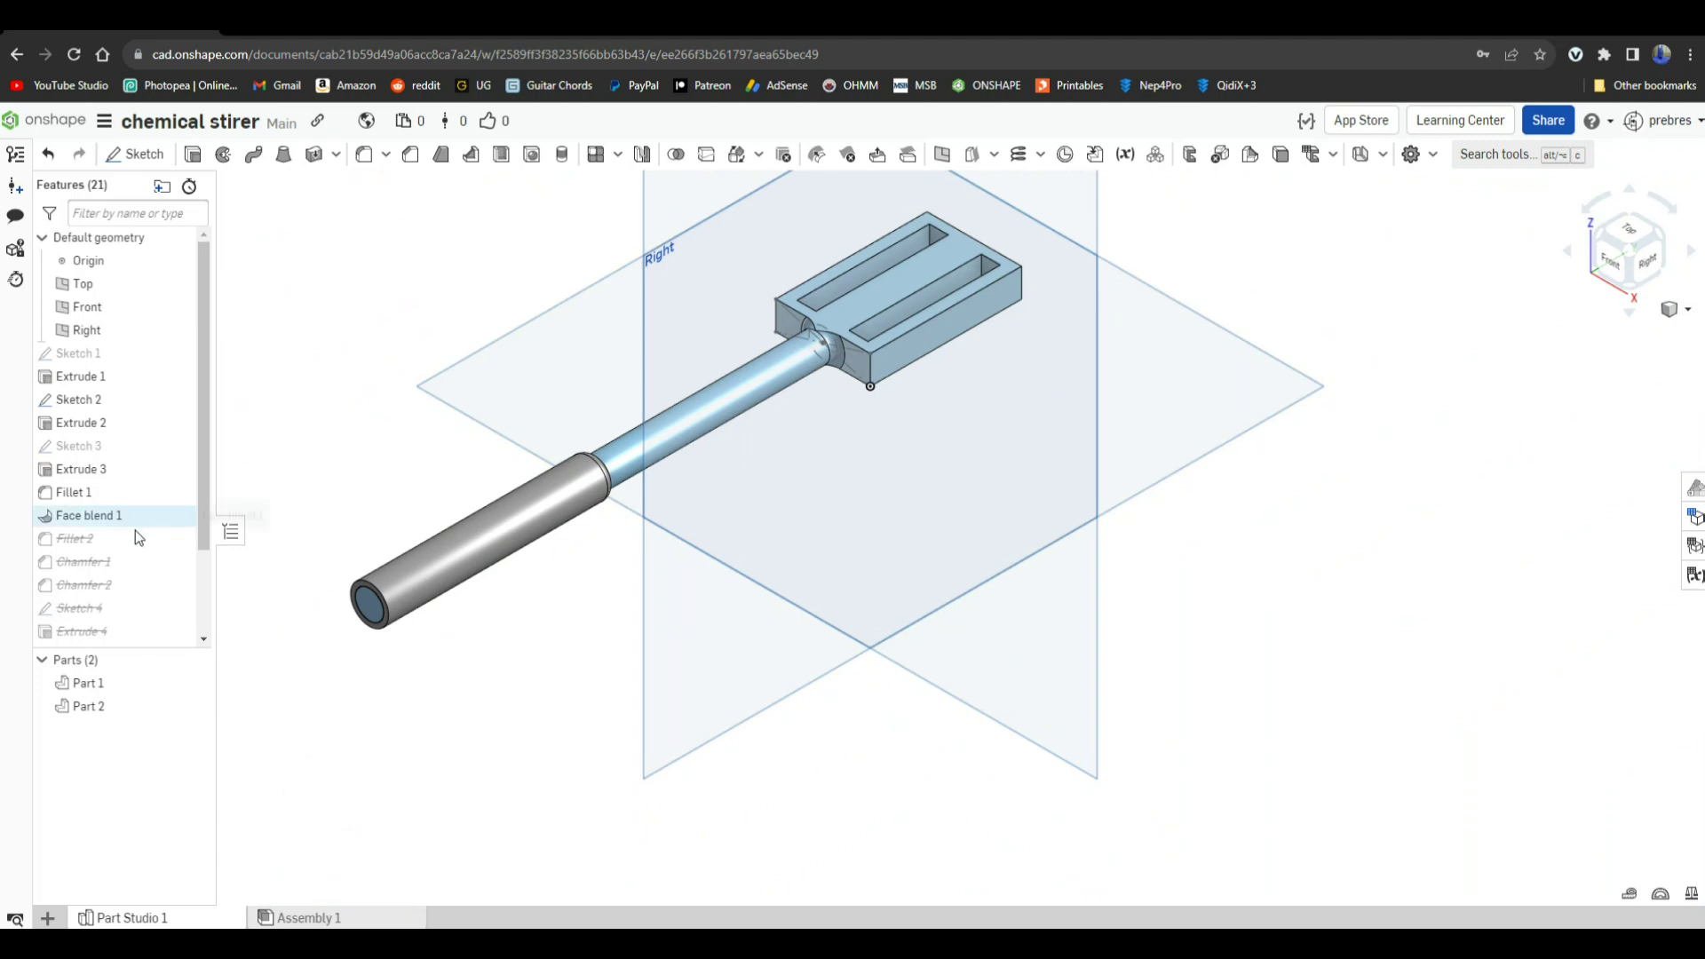
Restore Fillet 2, Chamfer 1 and Chamfer 2 on the paddle head's edges
right_click(99, 540)
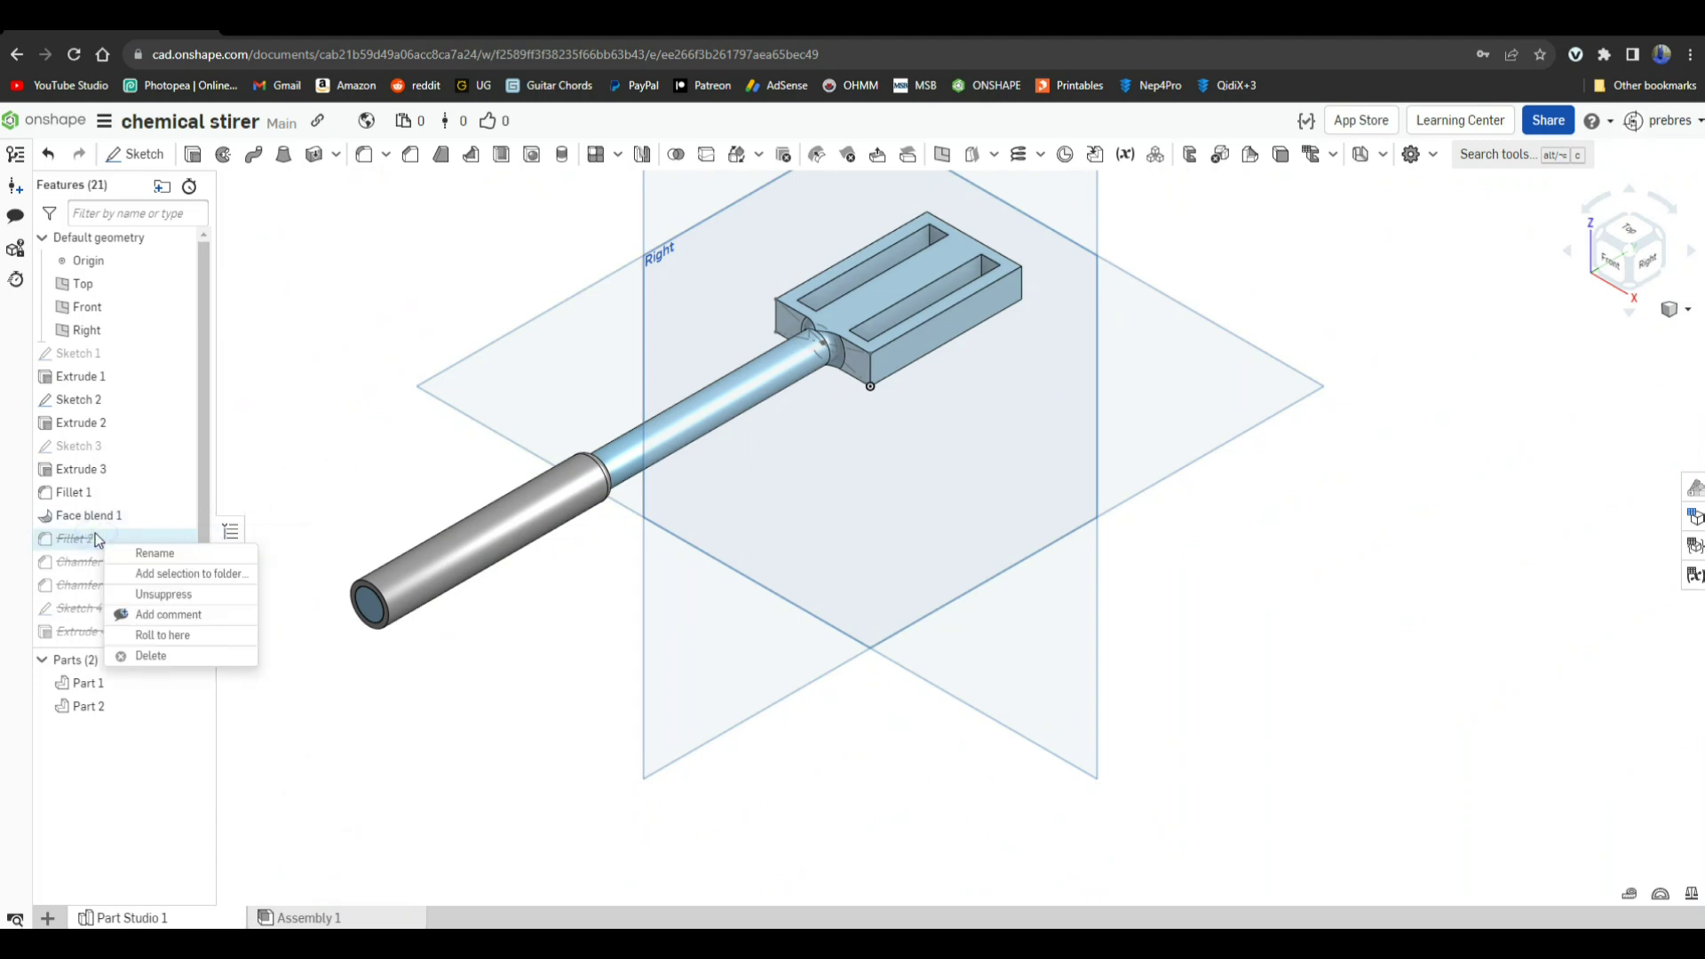
click(119, 602)
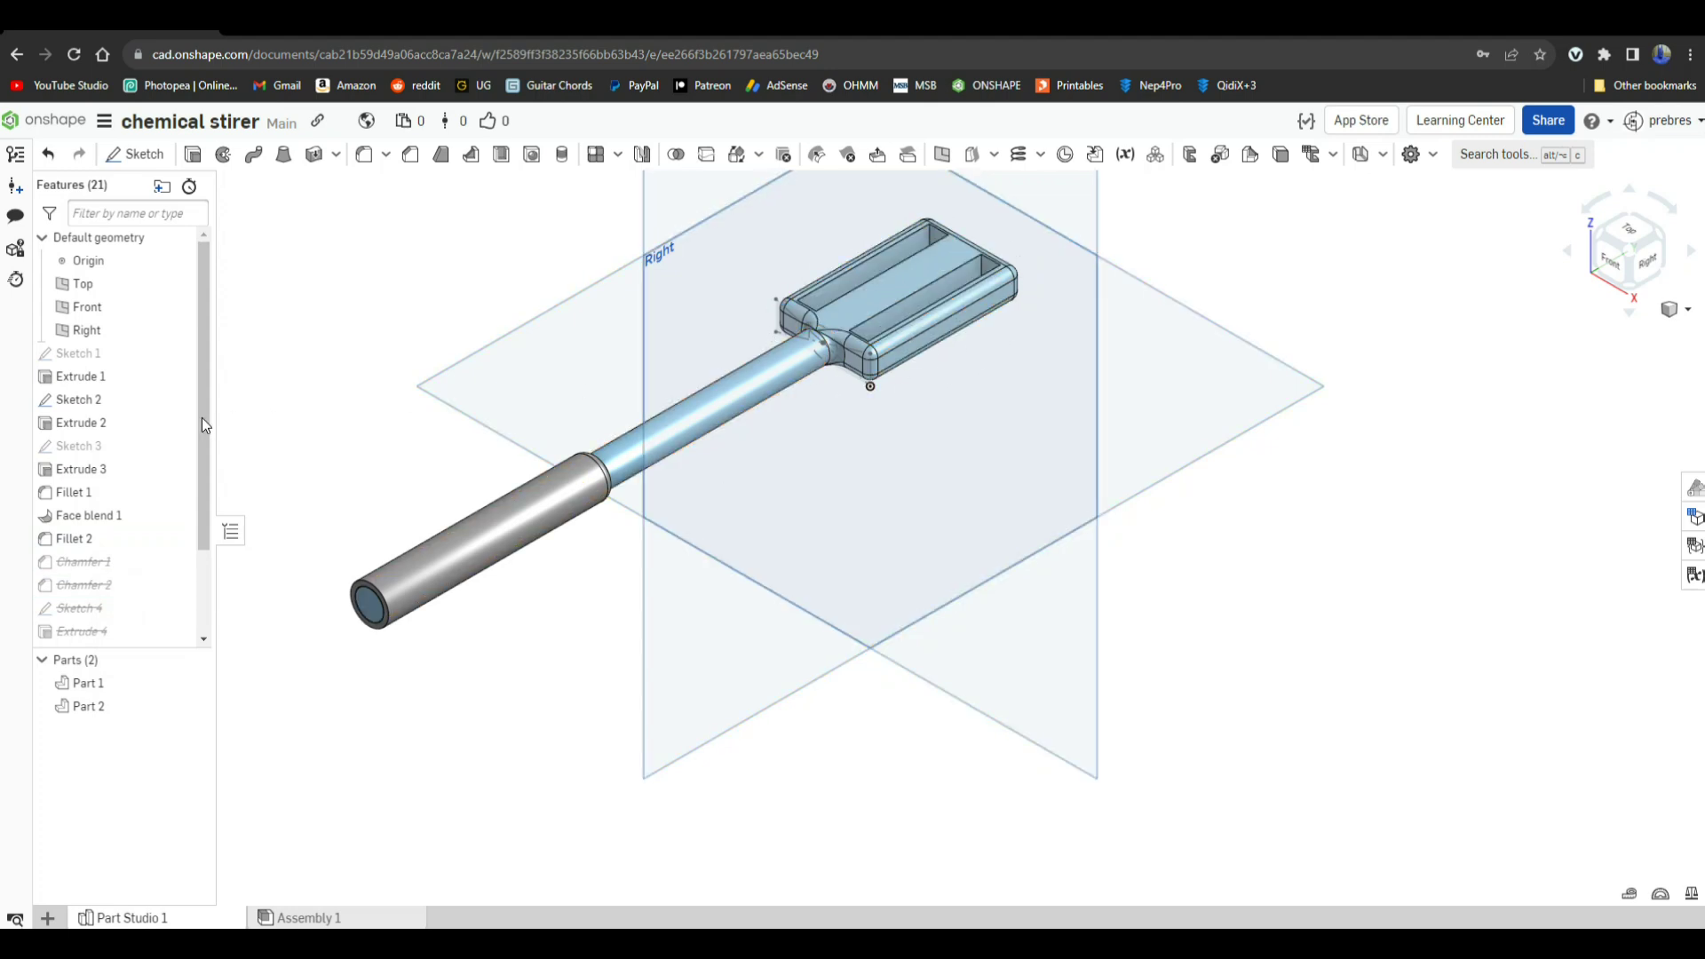
right_click(103, 562)
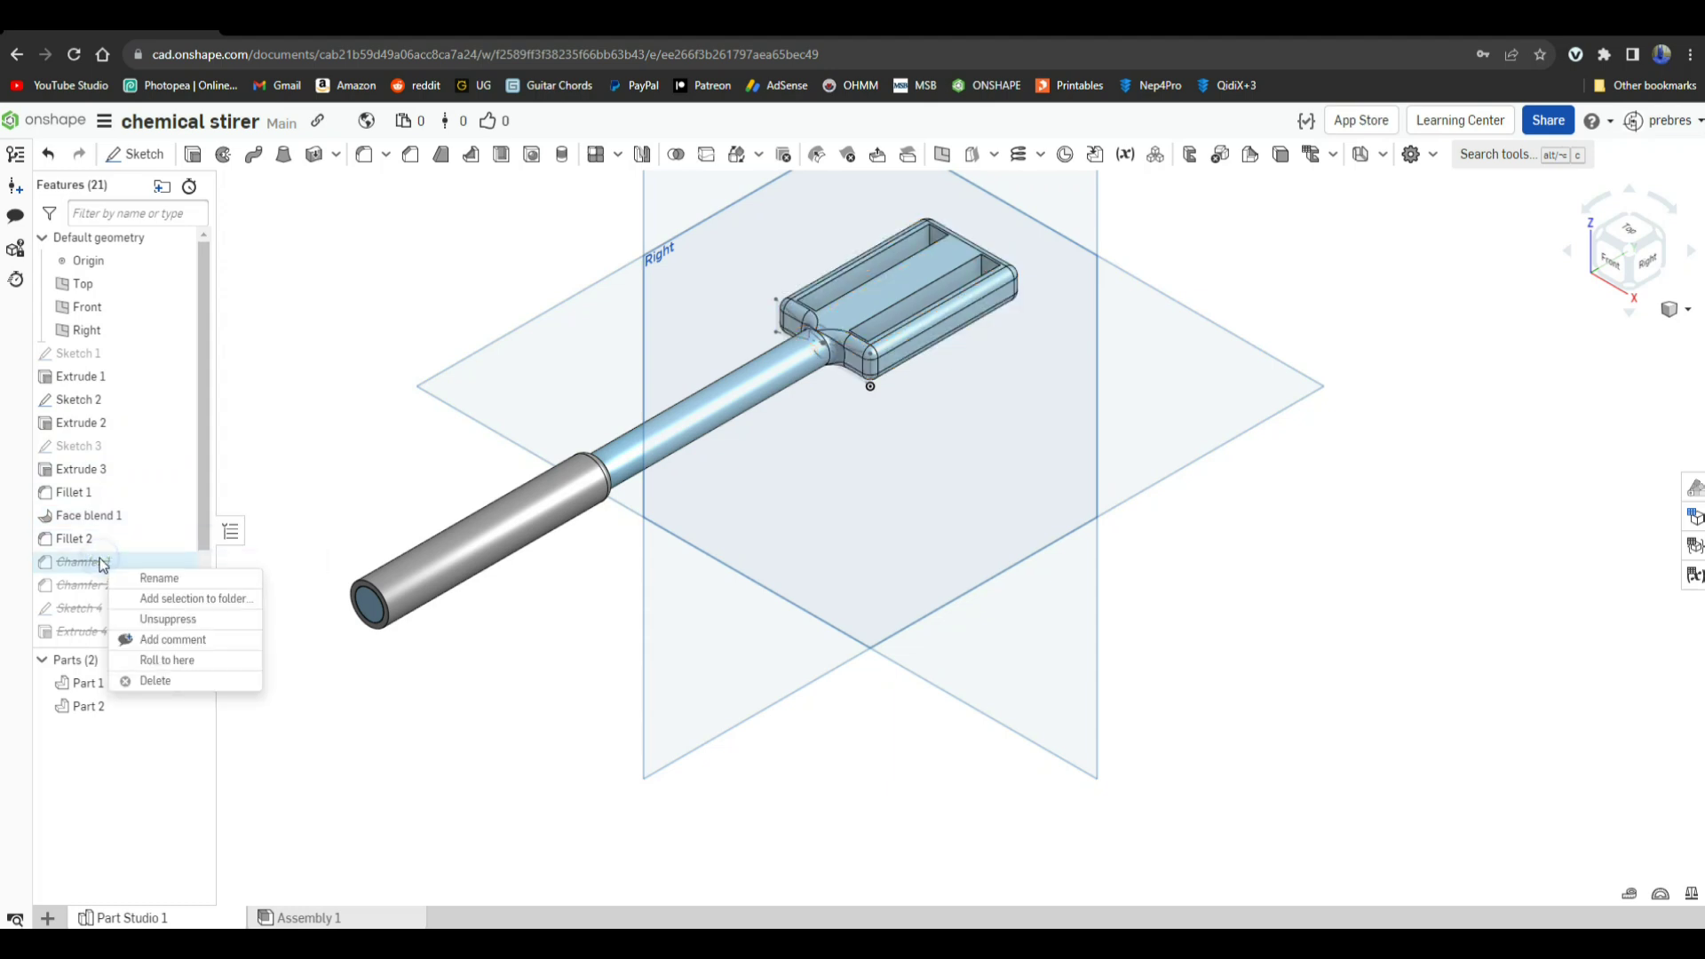
click(135, 619)
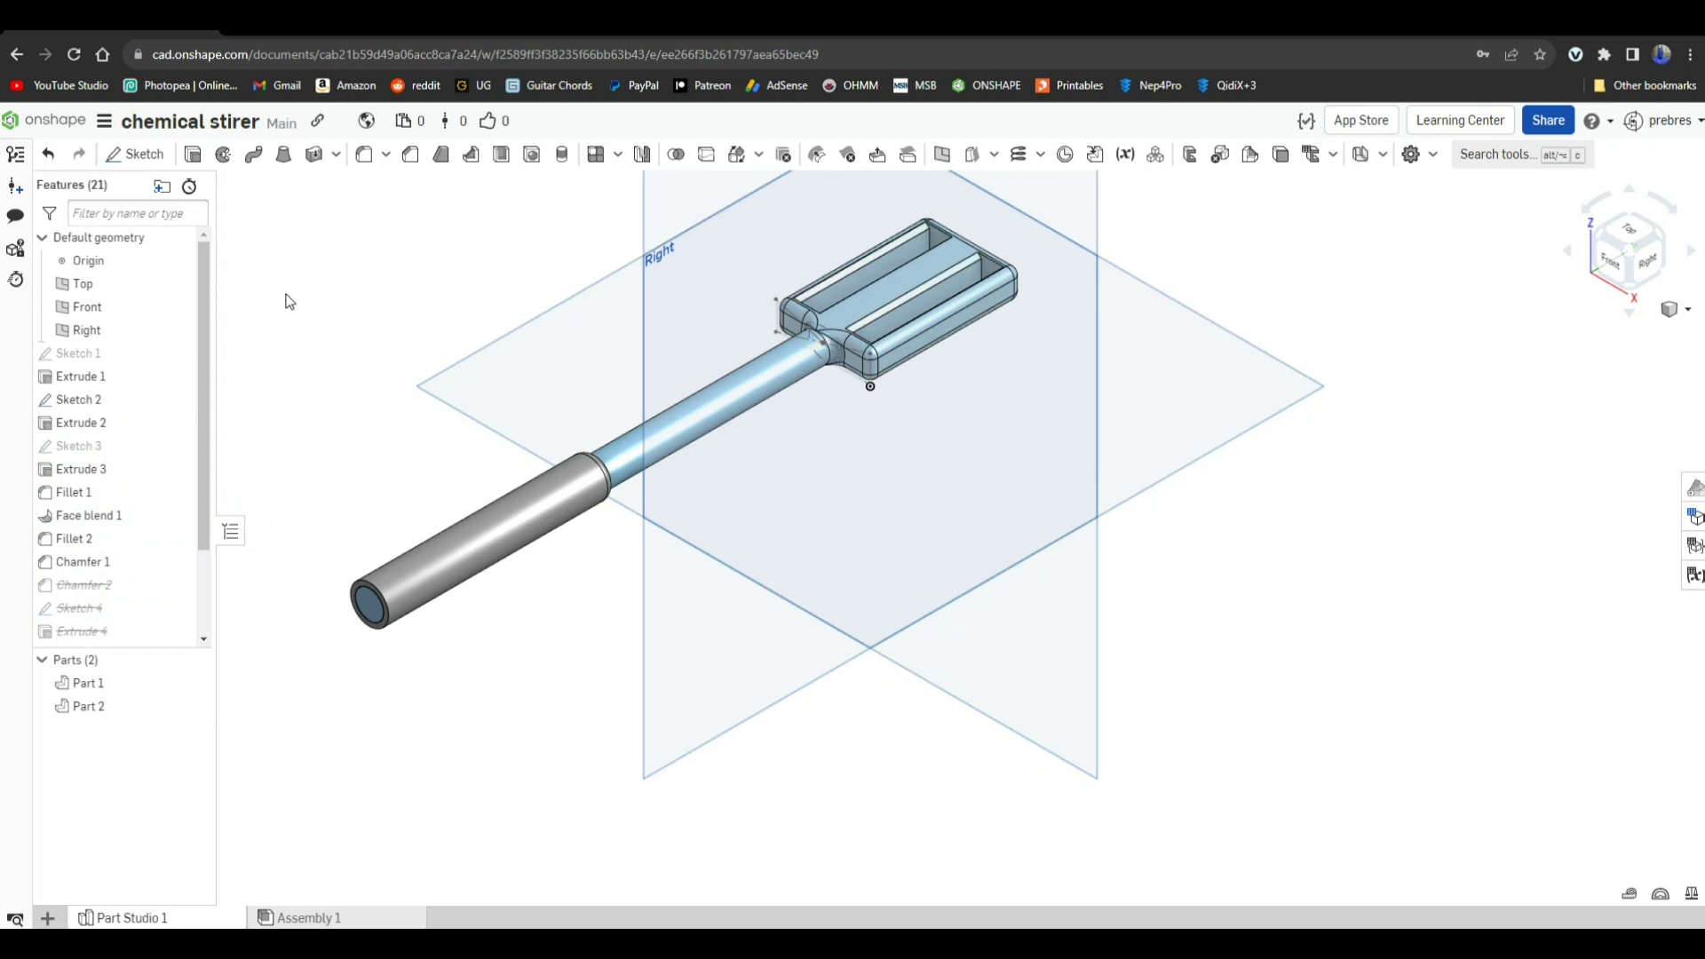
right_click(136, 586)
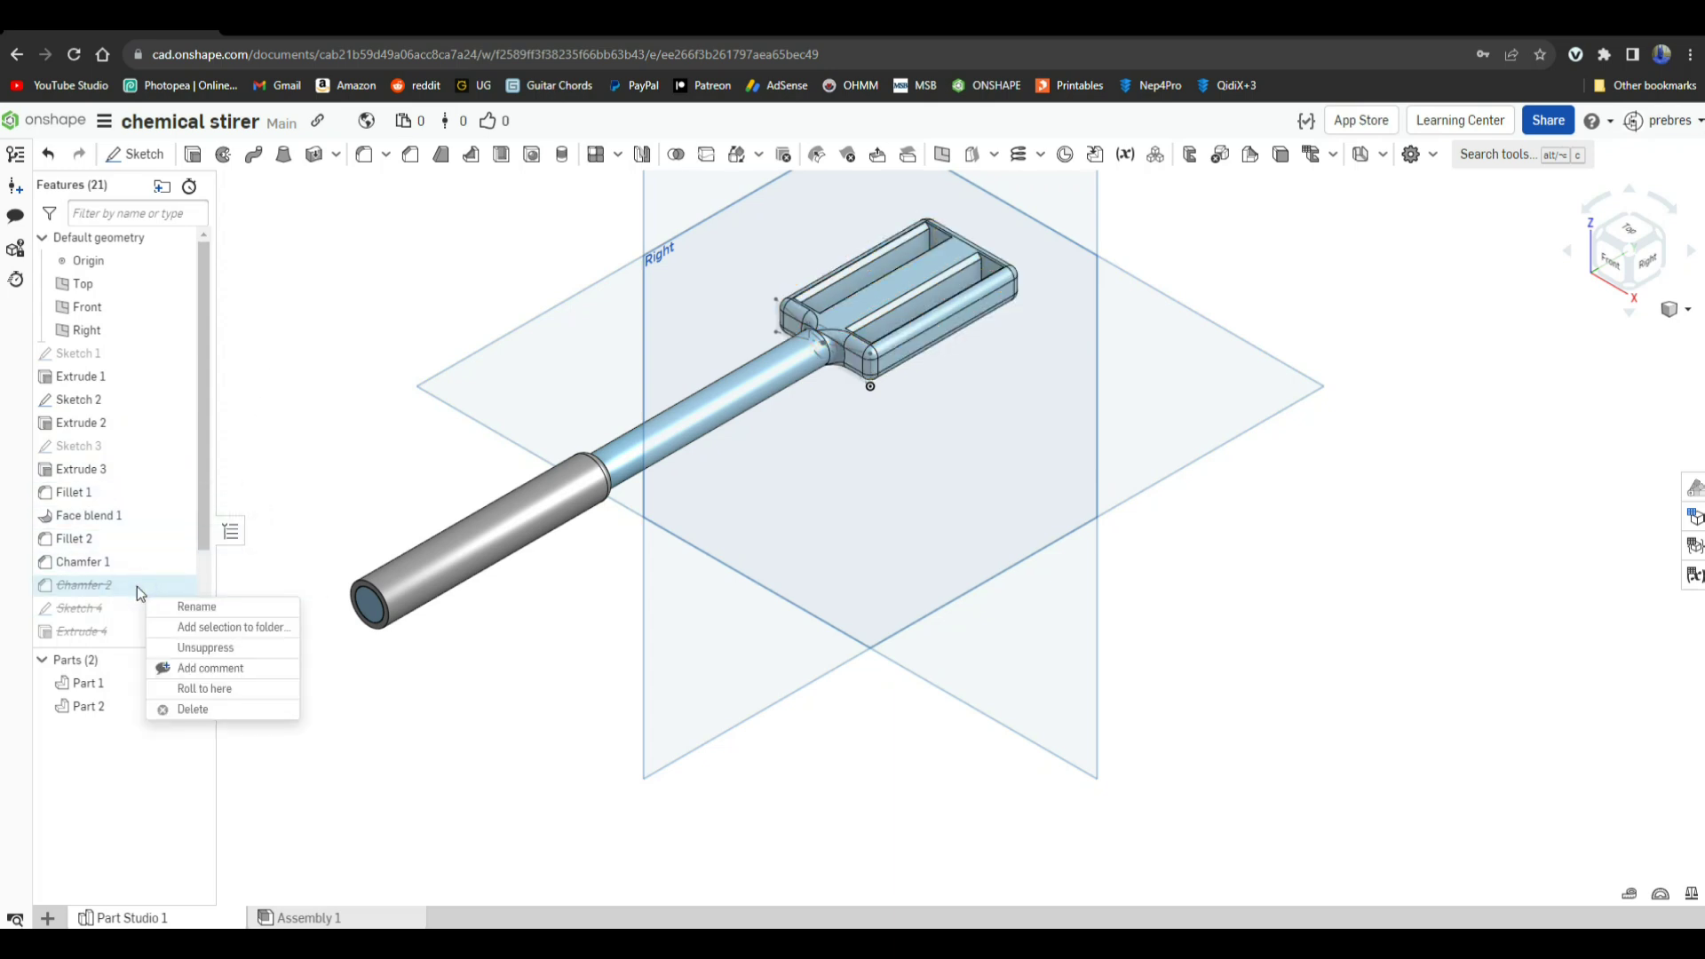
click(166, 651)
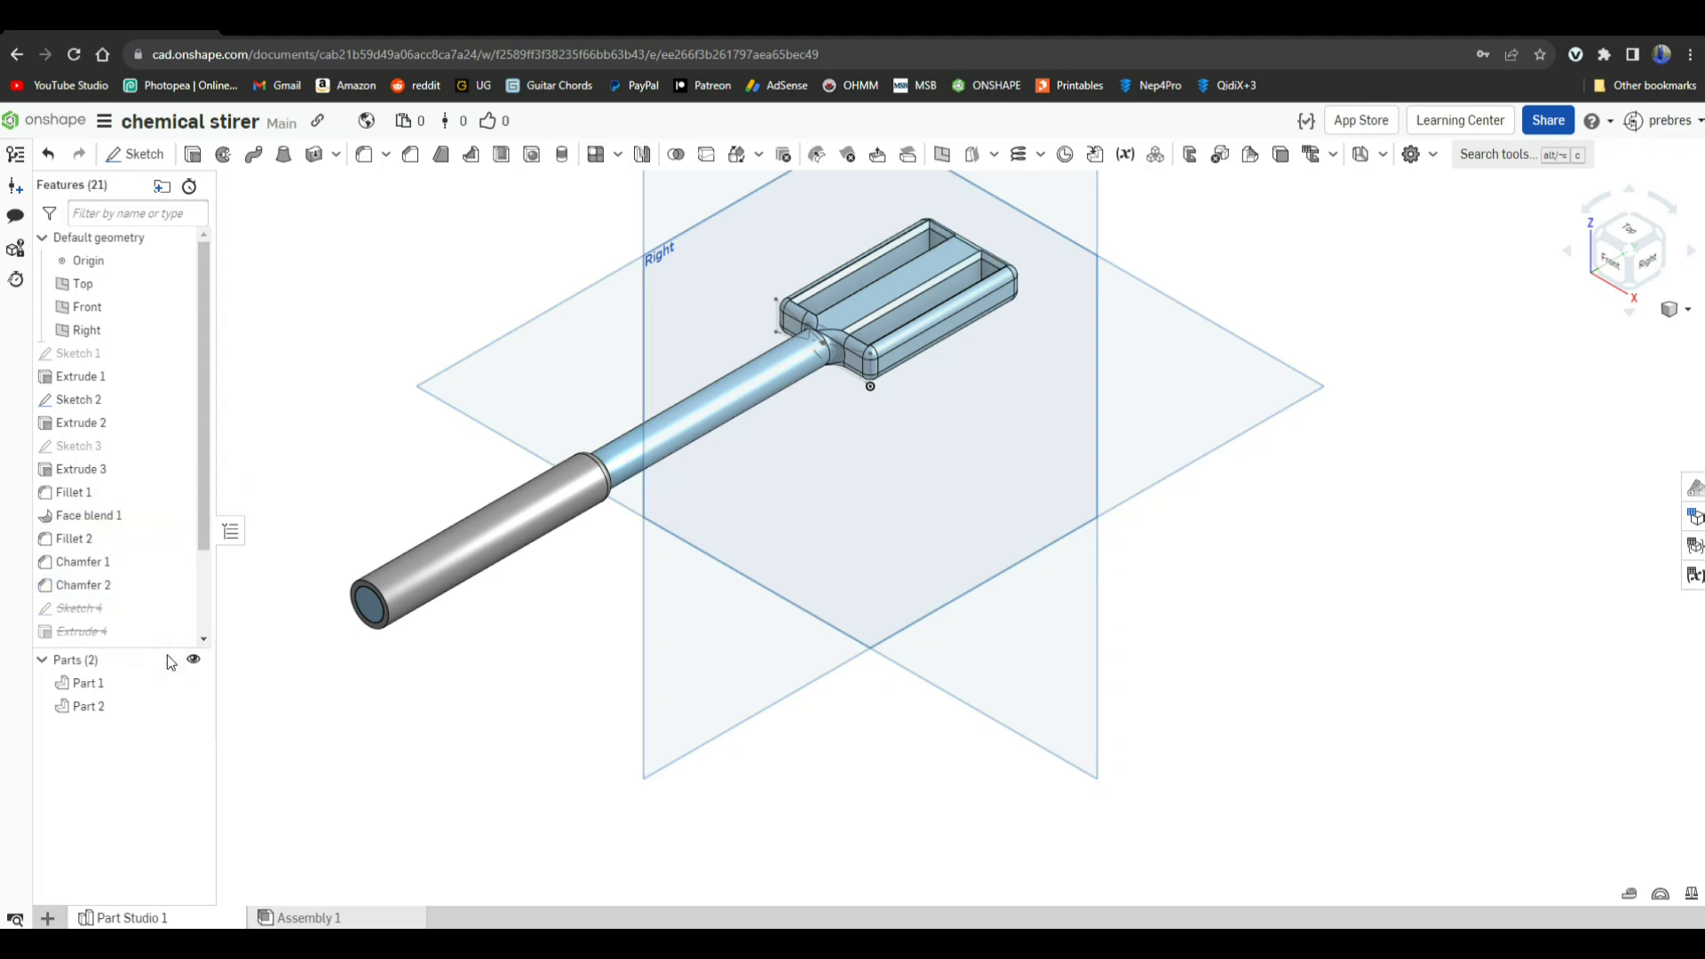
scroll(926, 259, up, 5)
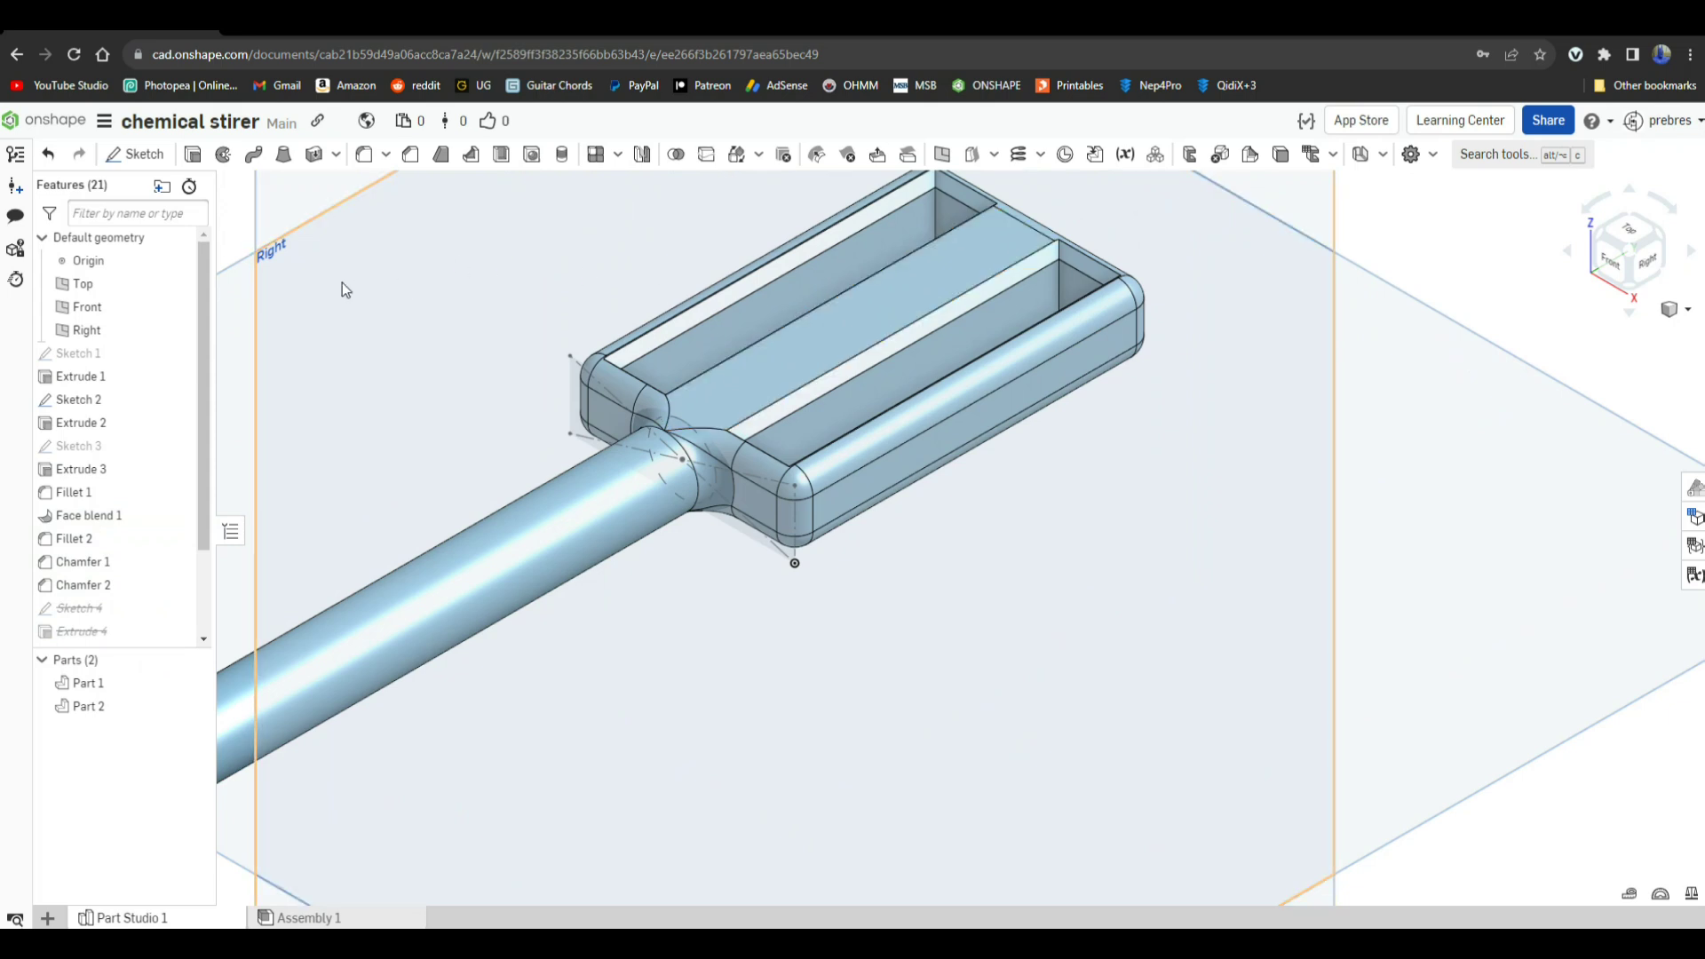
scroll(199, 413, down, 3)
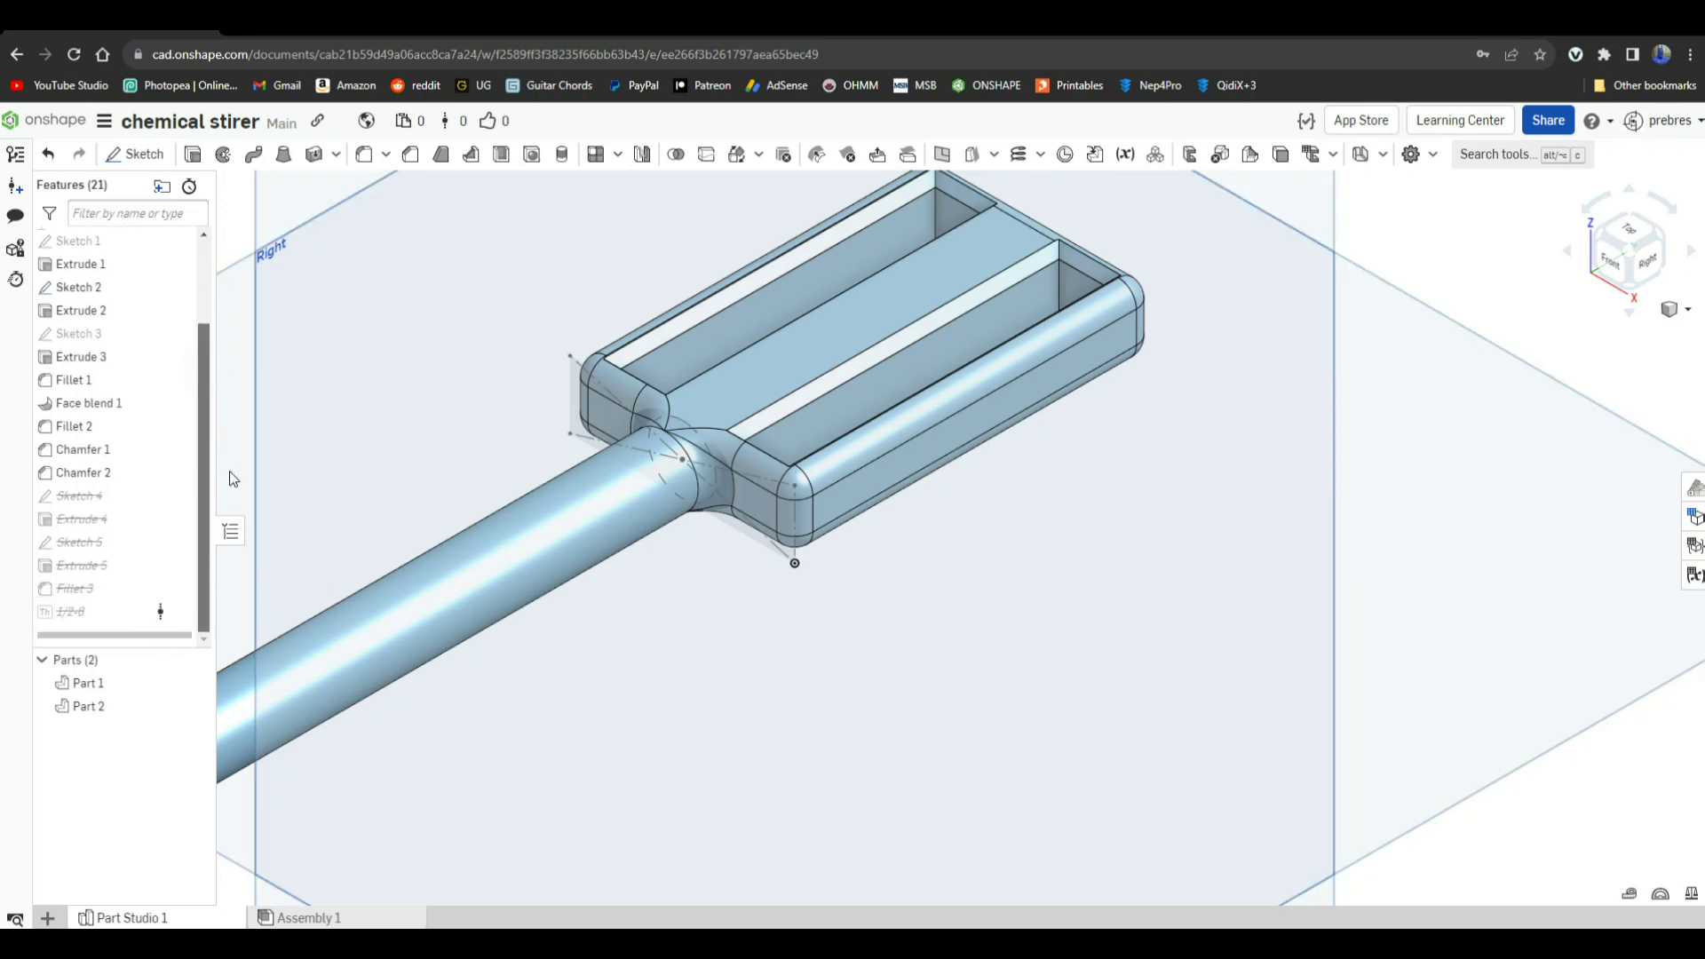
Unsuppress Sketch 4 and Extrude 4, merging the handle into one part
right_click(127, 498)
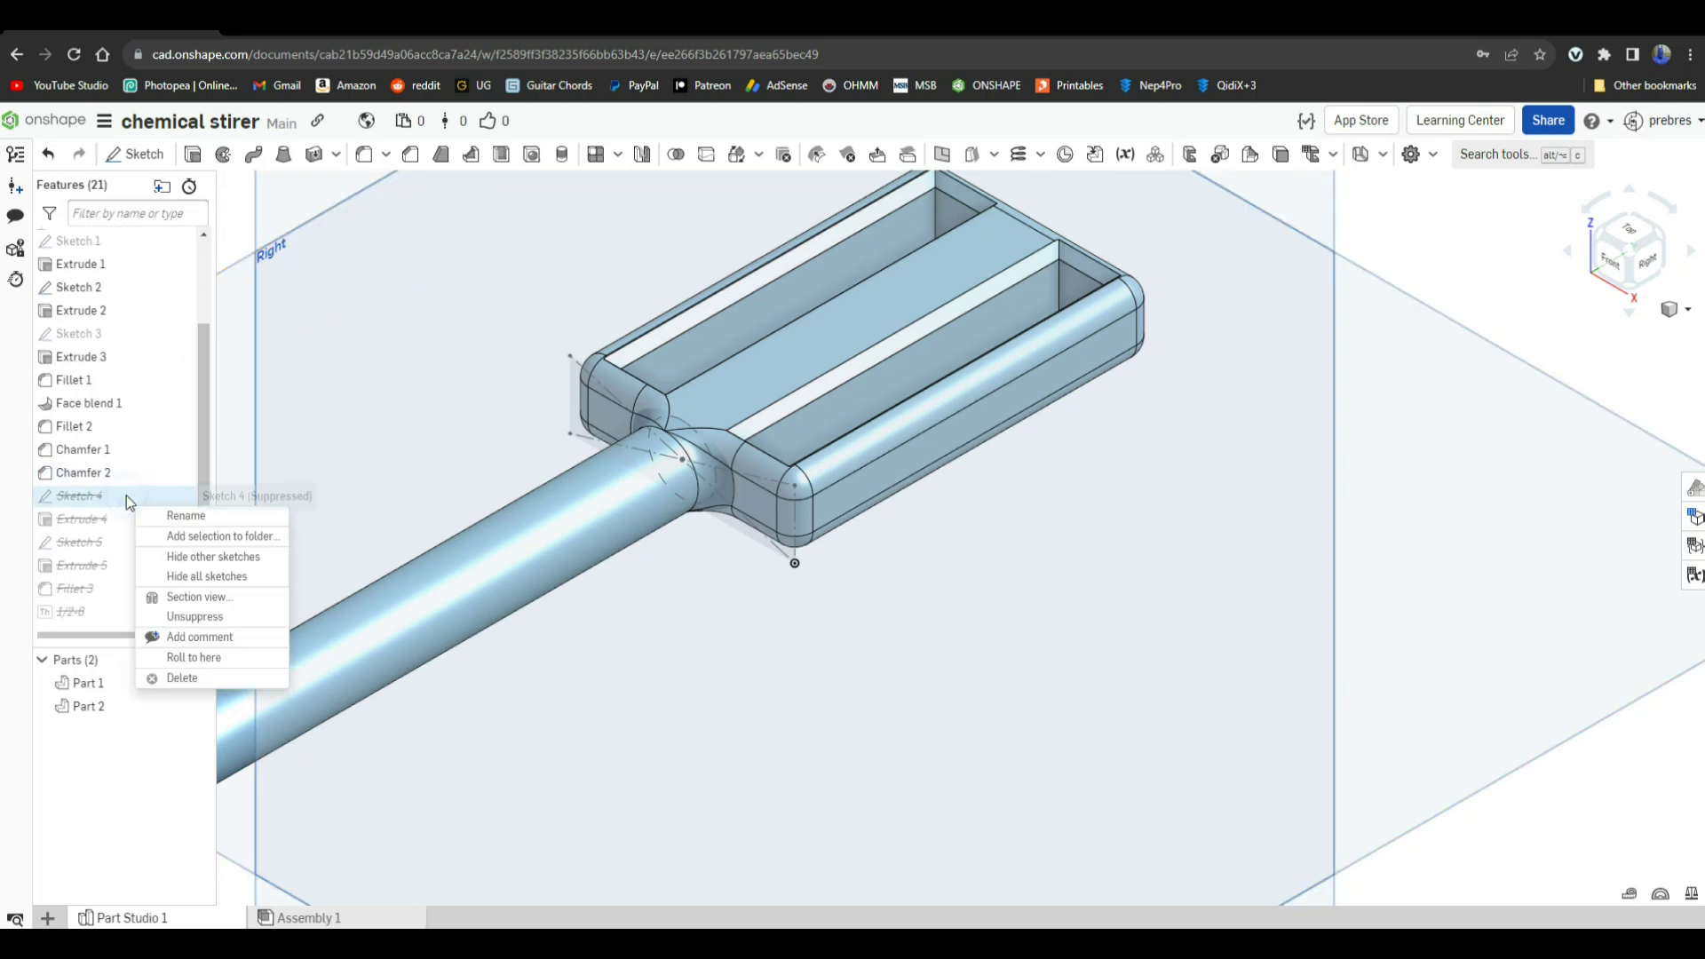
click(159, 618)
scroll(407, 620, down, 5)
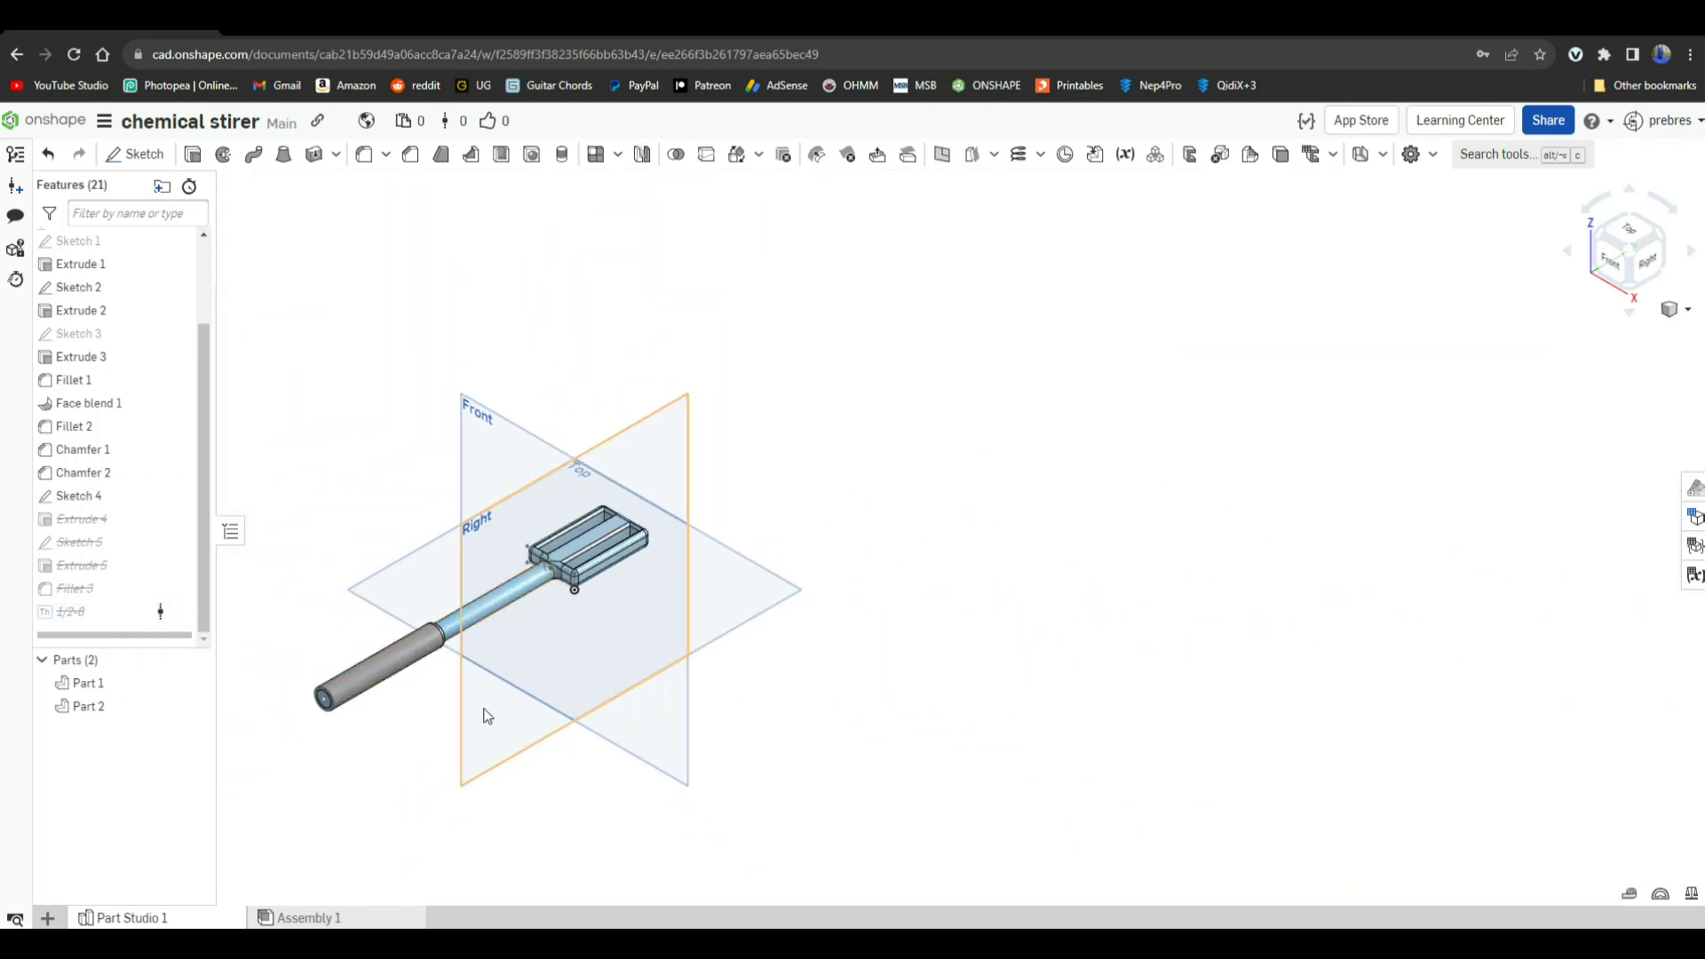
right_drag(481, 721, 563, 674)
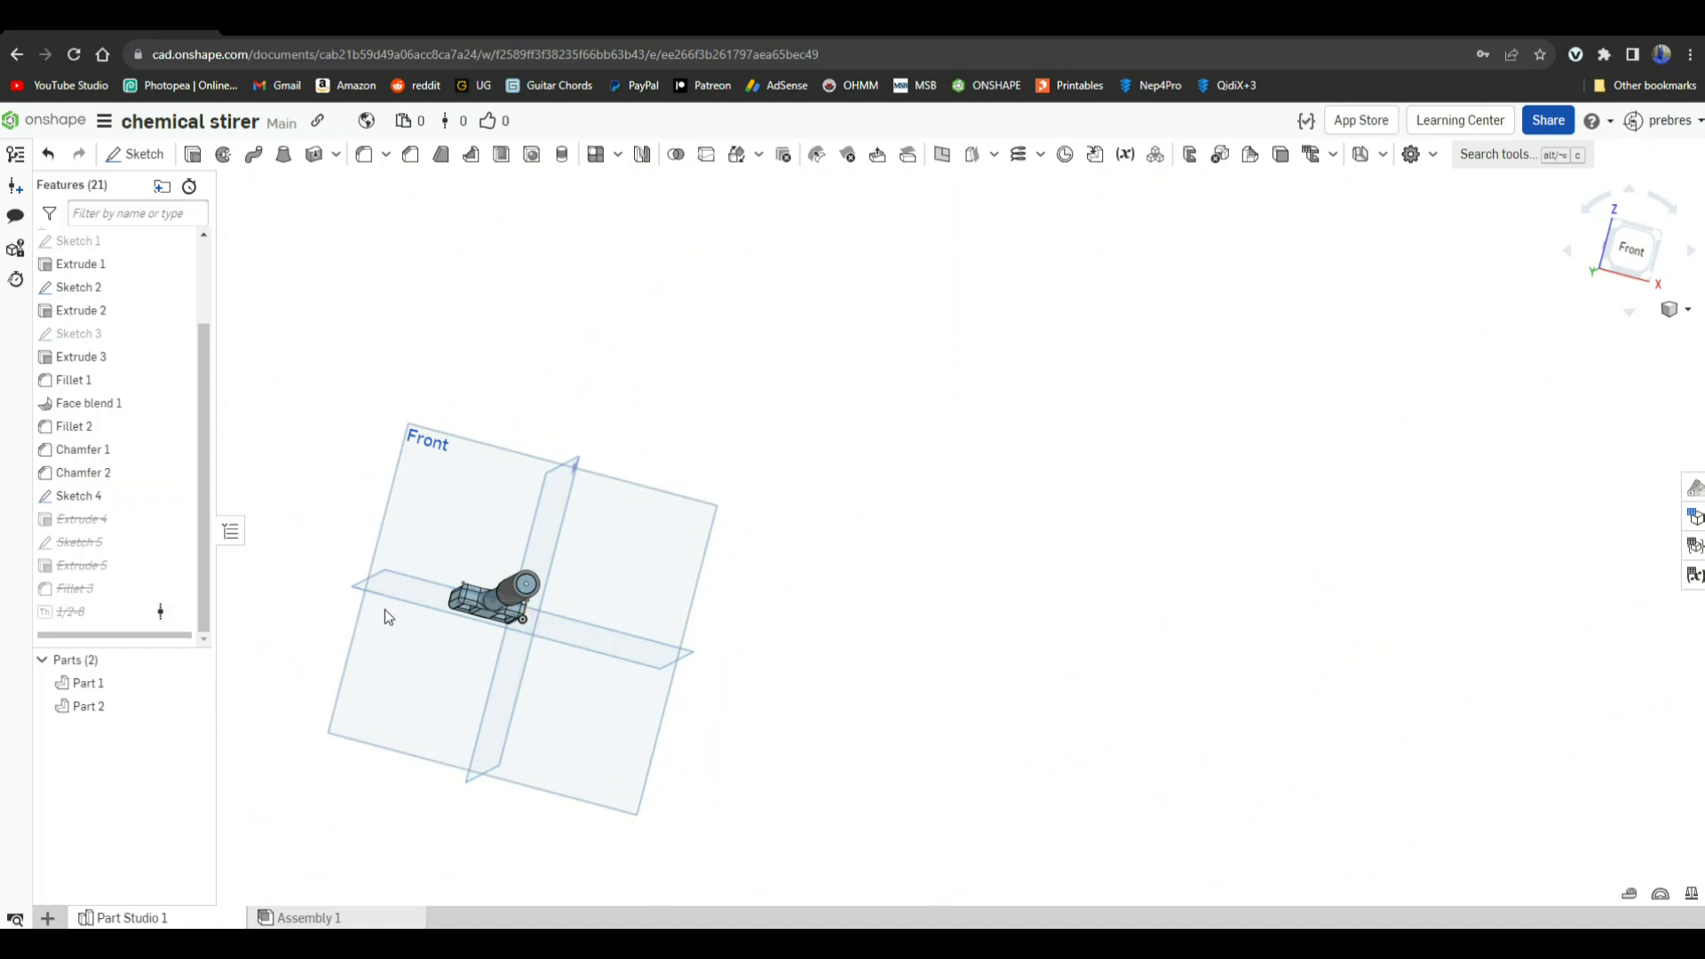
scroll(506, 586, up, 5)
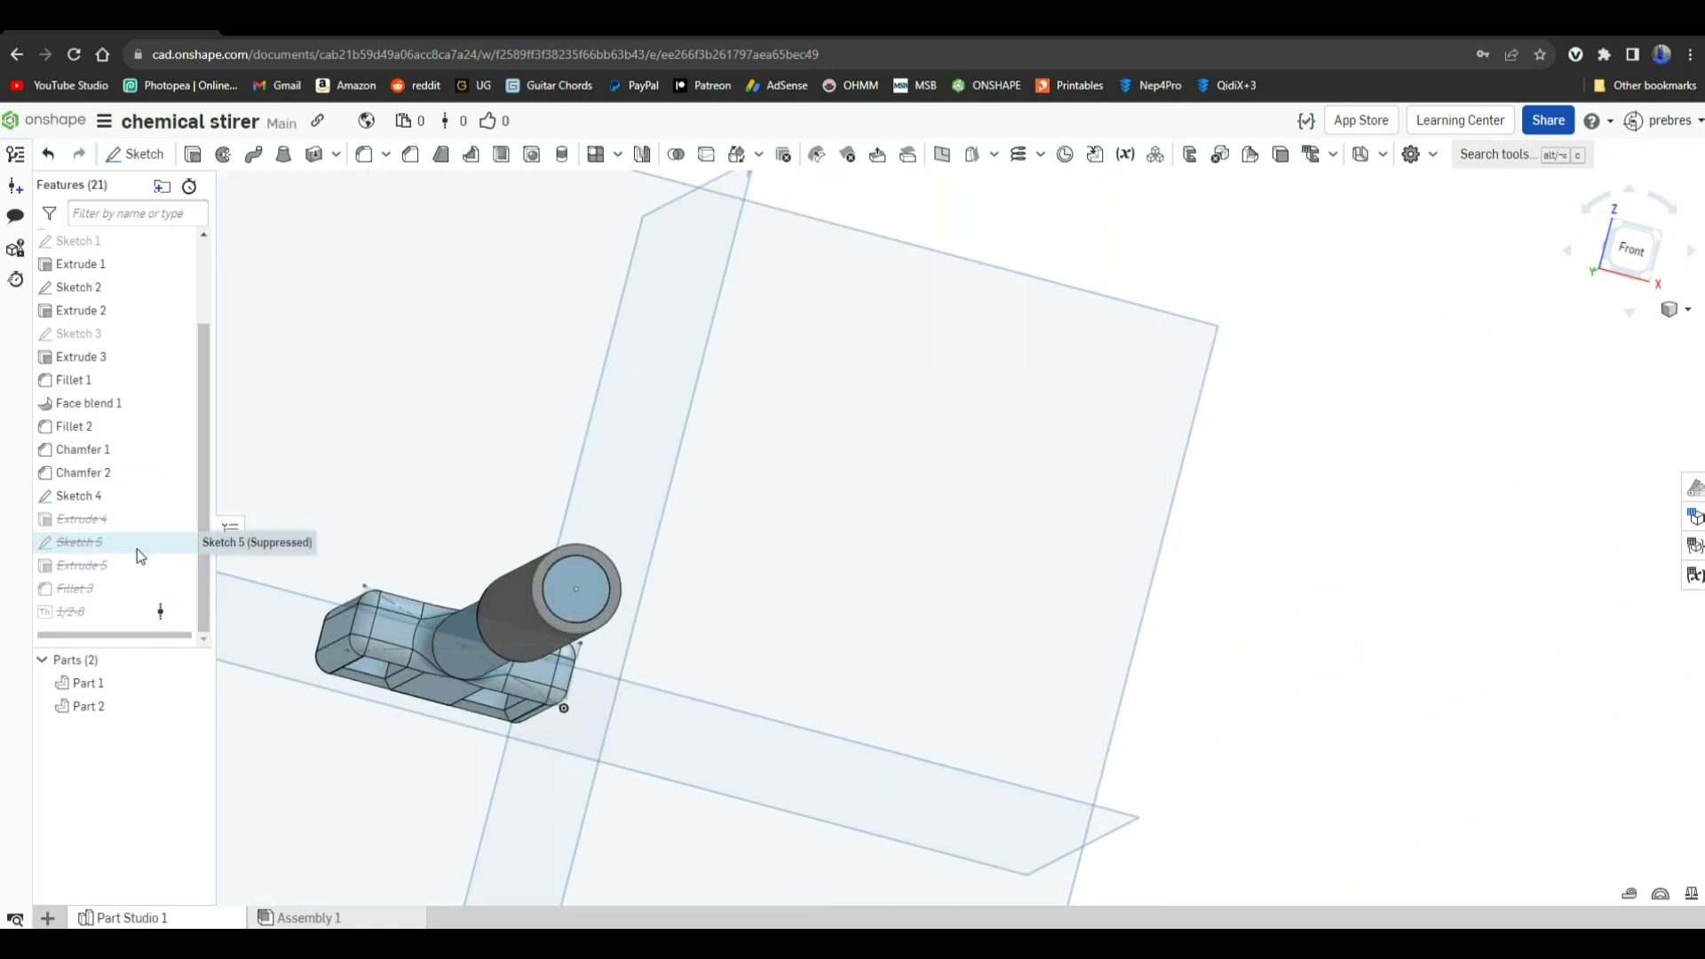
right_click(126, 521)
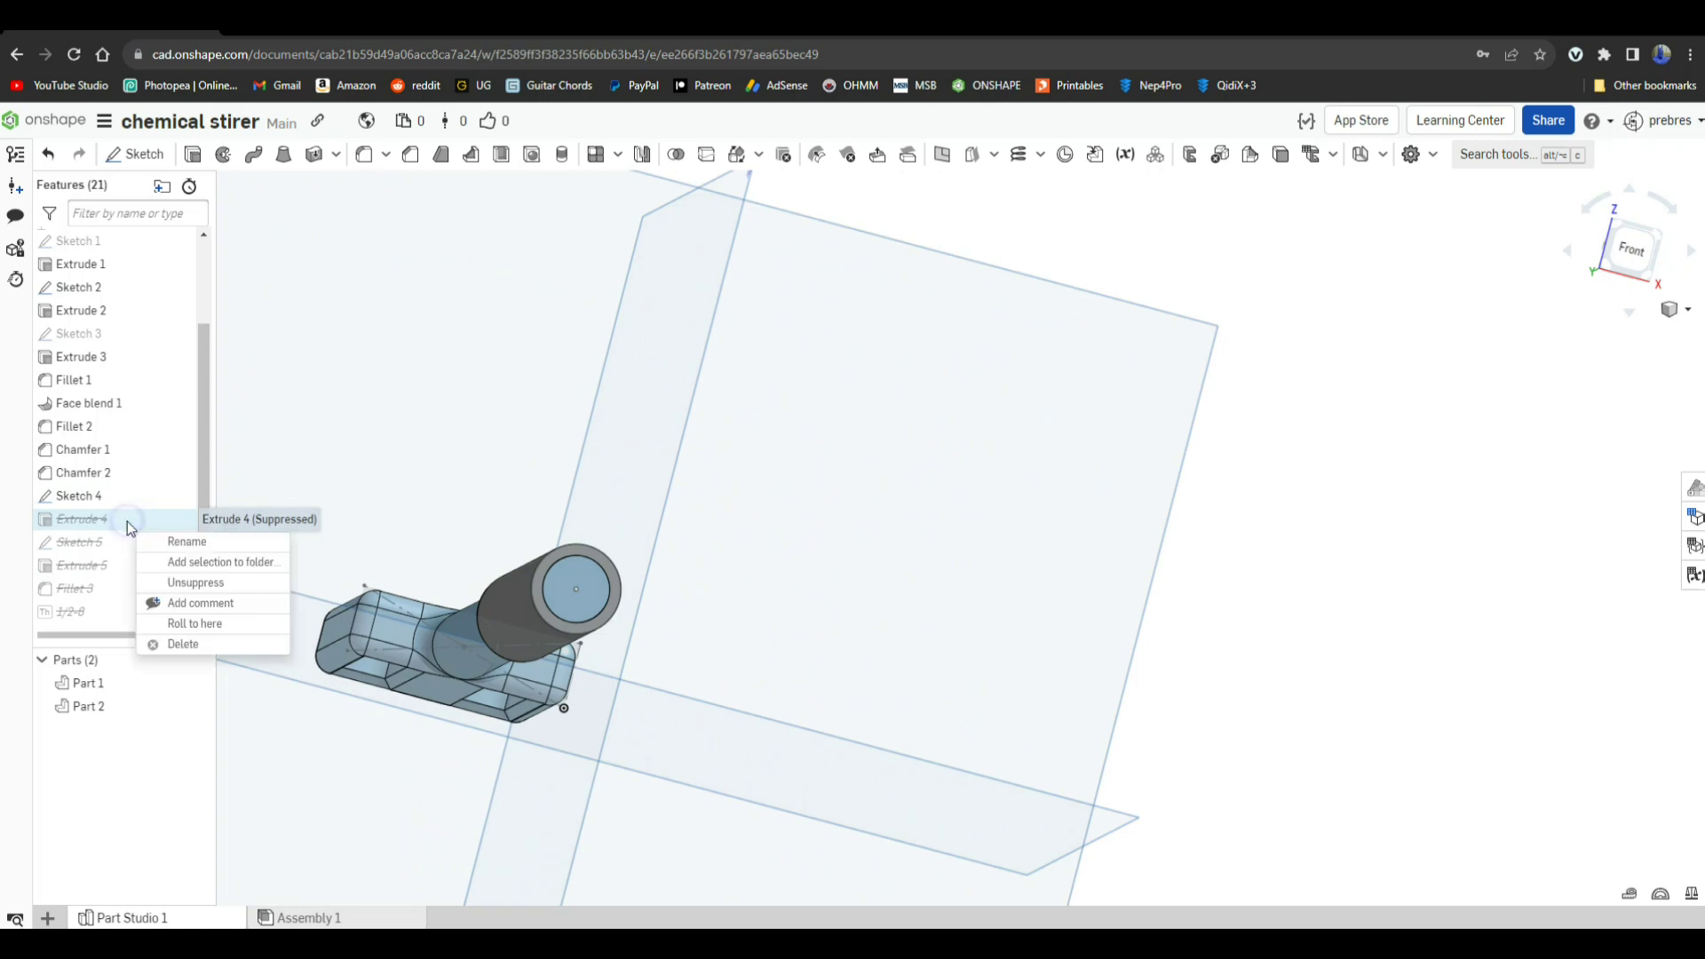
click(152, 584)
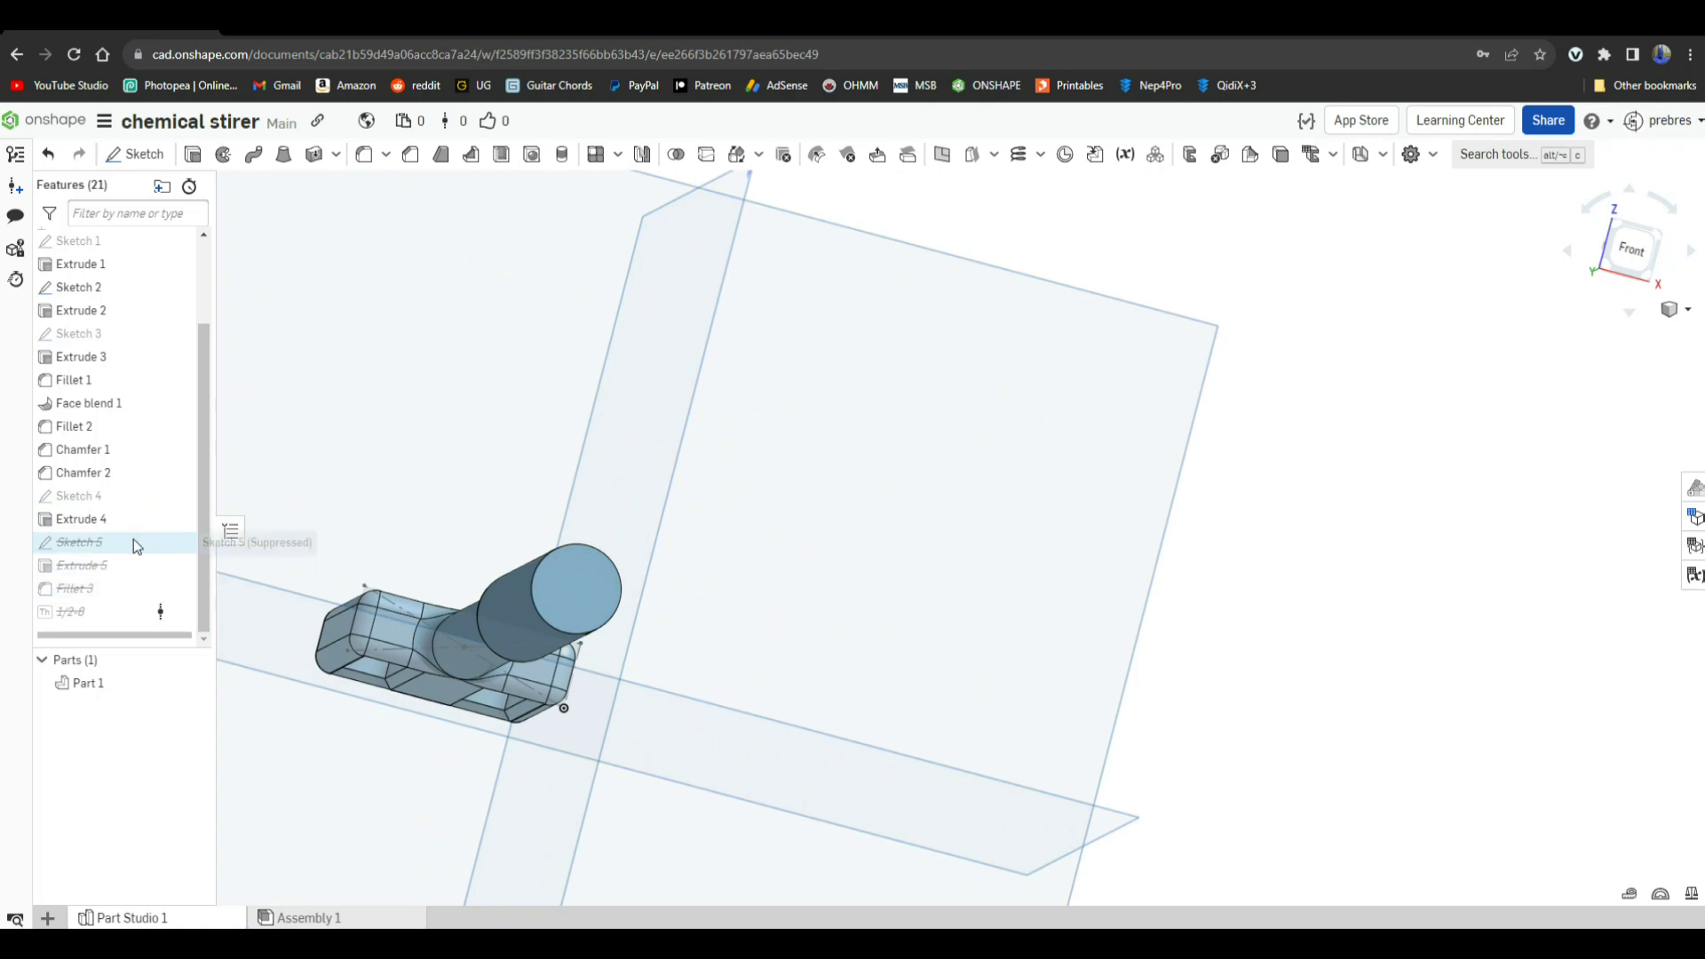
Unsuppress Sketch 5 and Extrude 5 to lengthen the solid rod
right_click(133, 542)
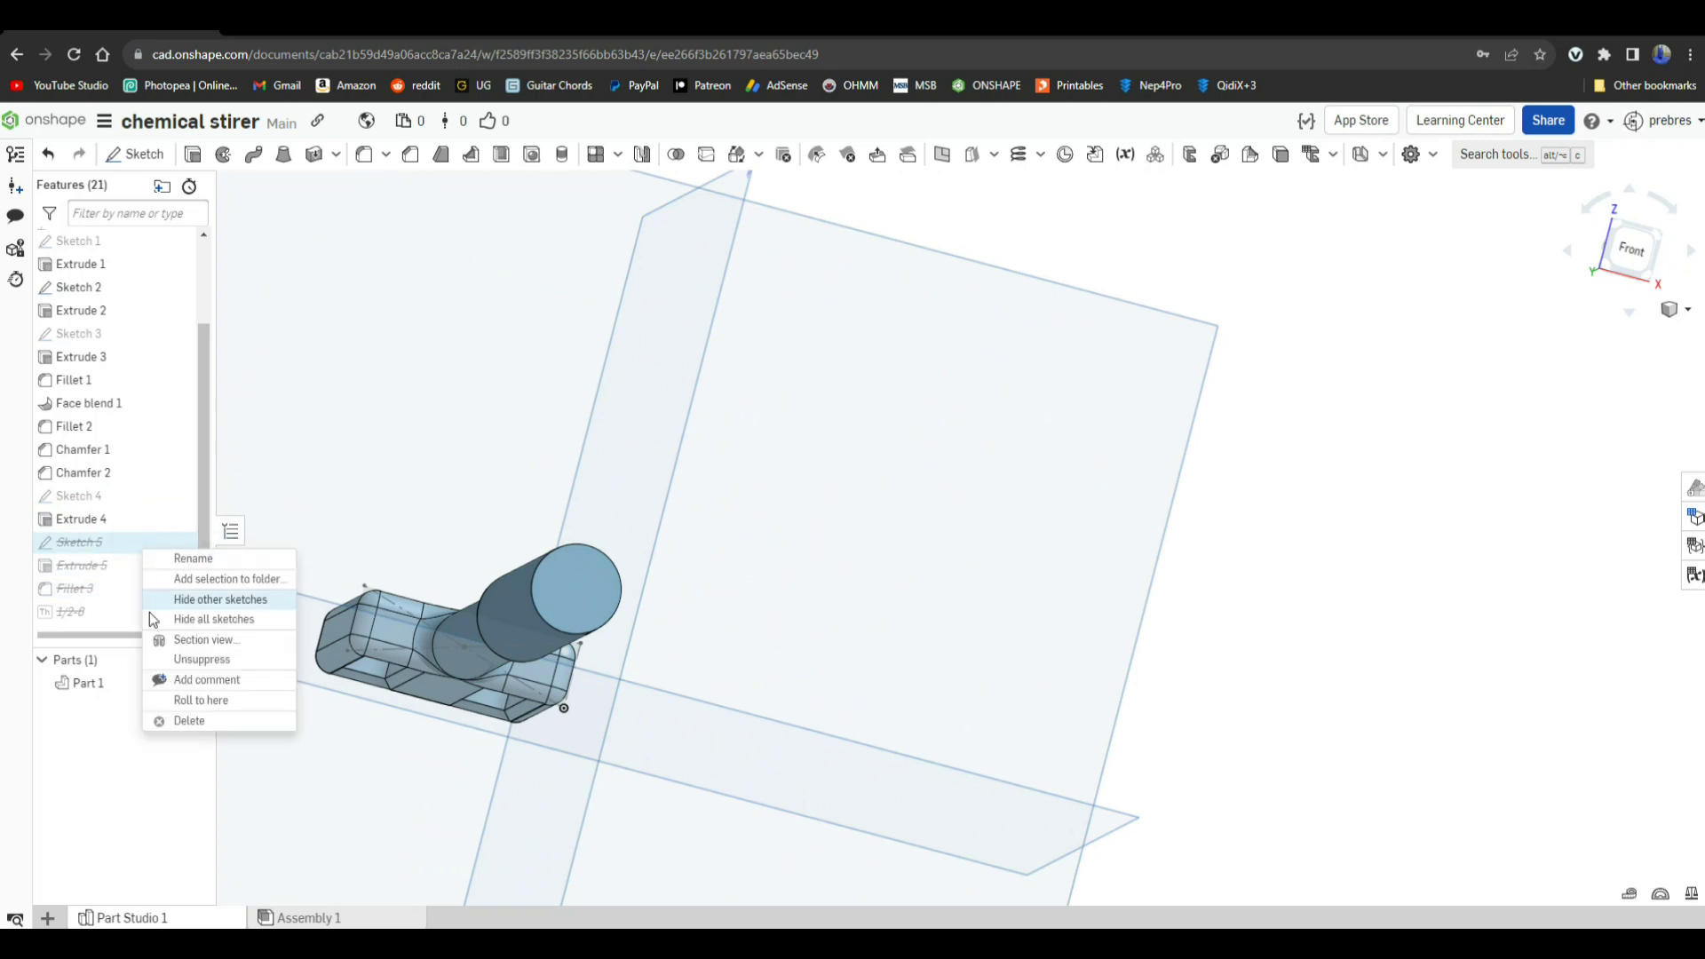
click(167, 659)
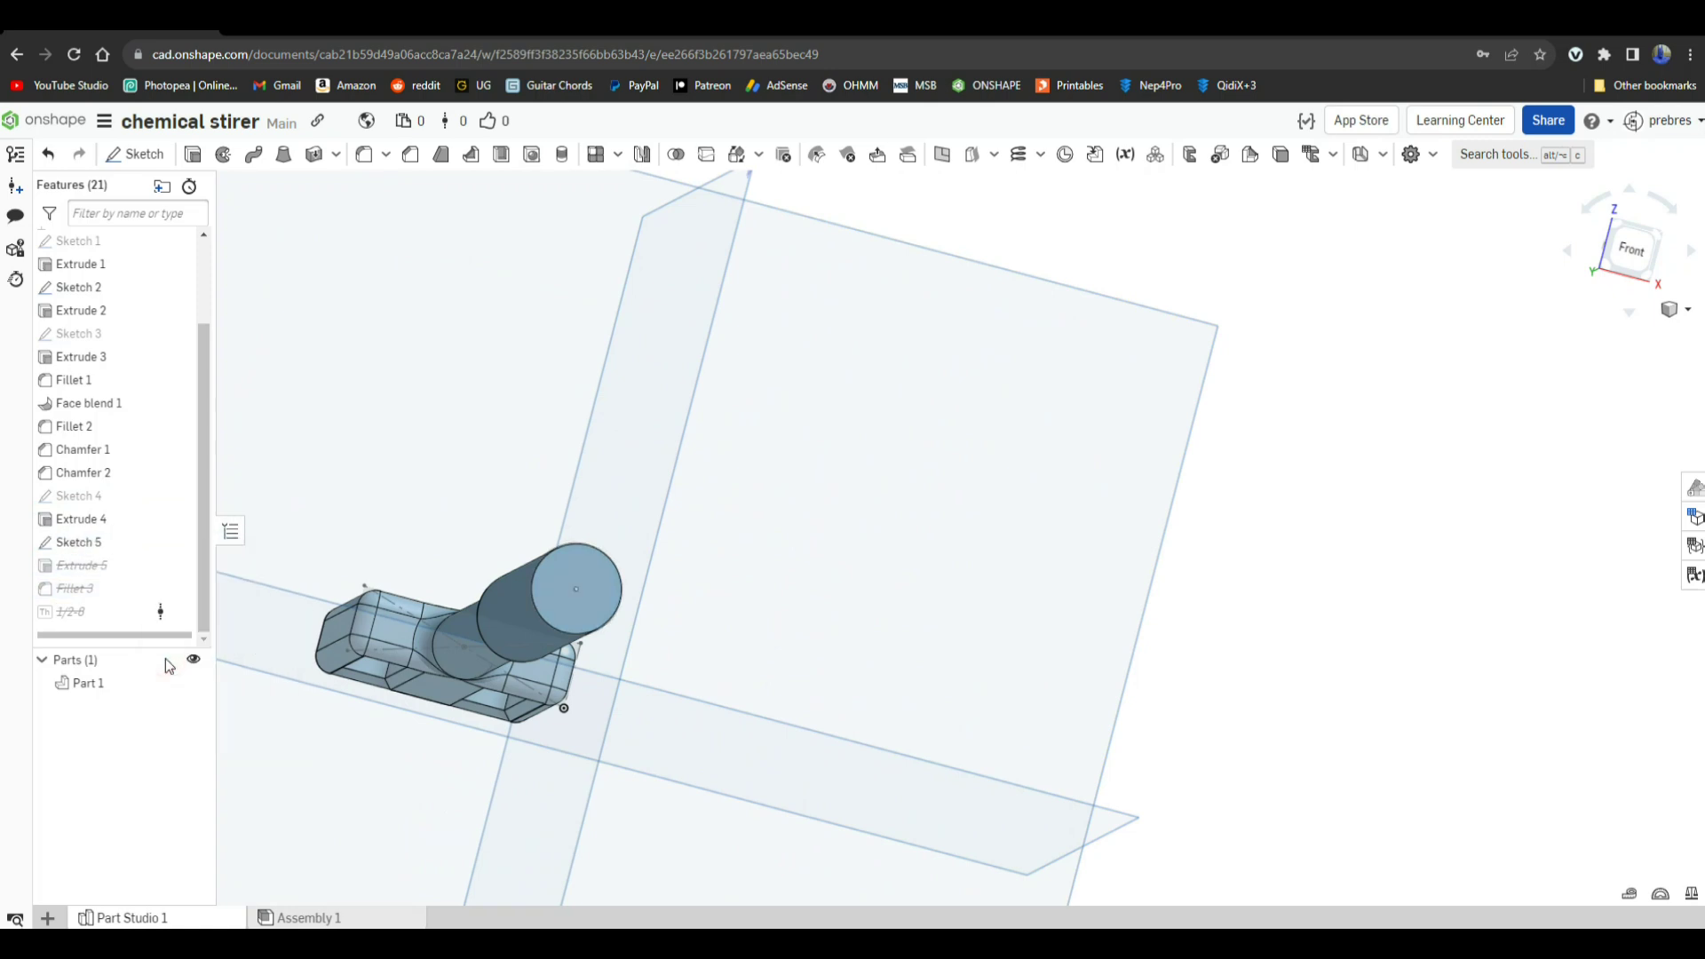
right_click(138, 569)
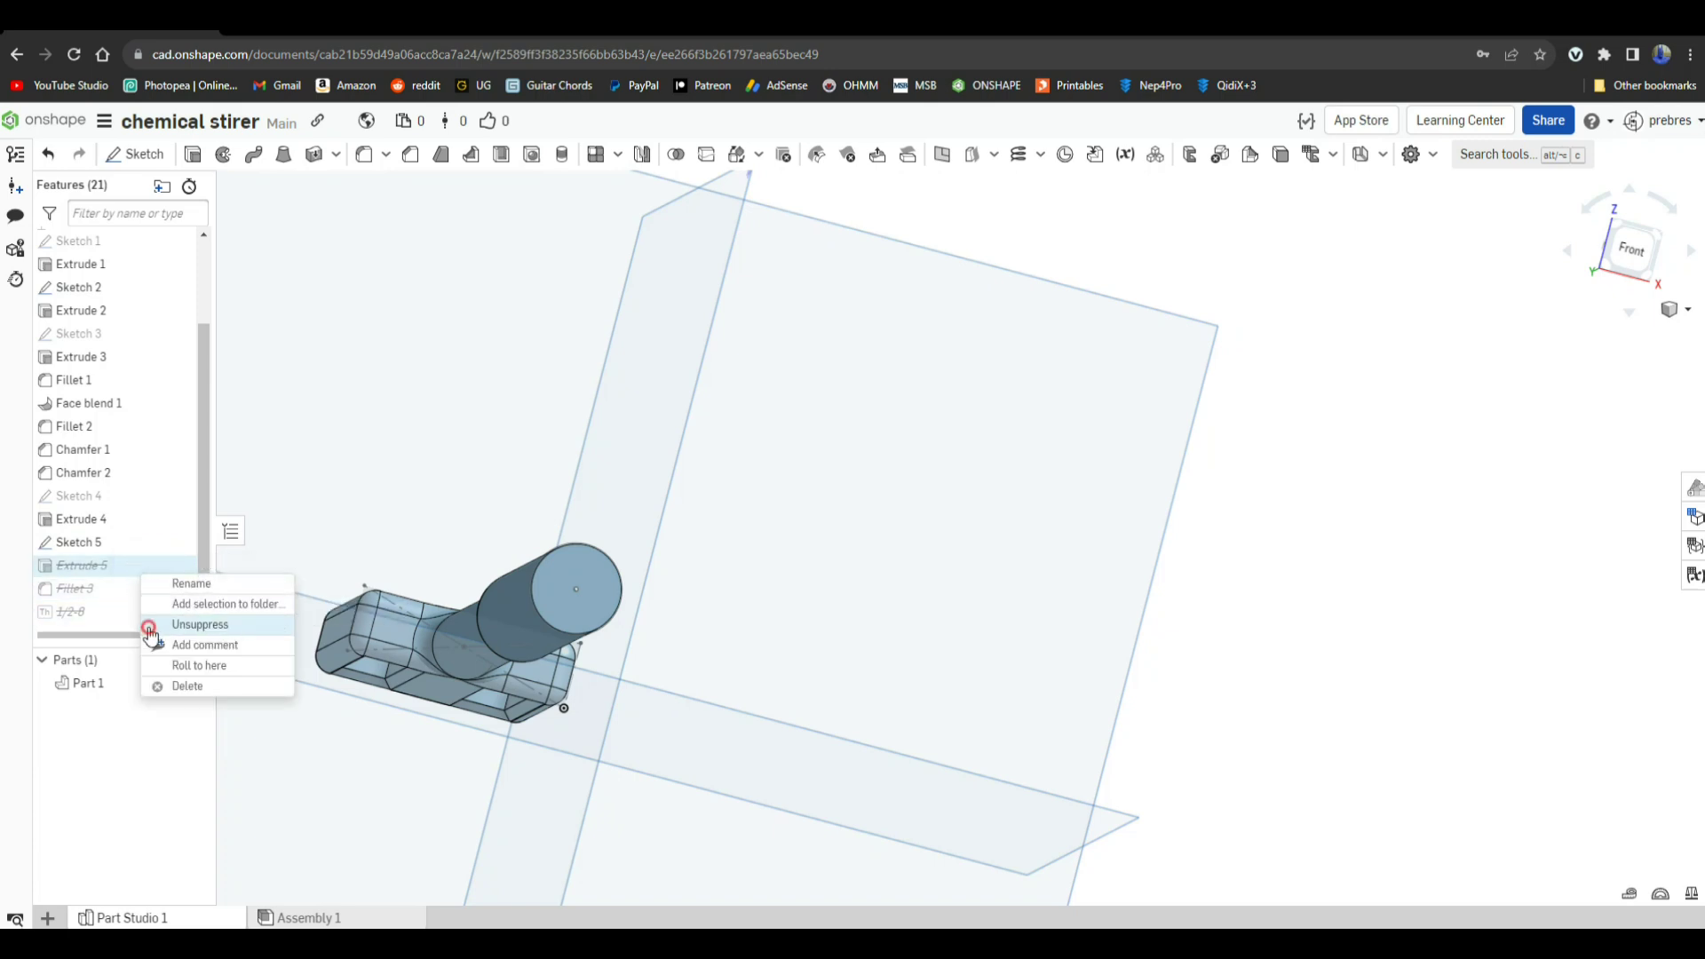
click(149, 628)
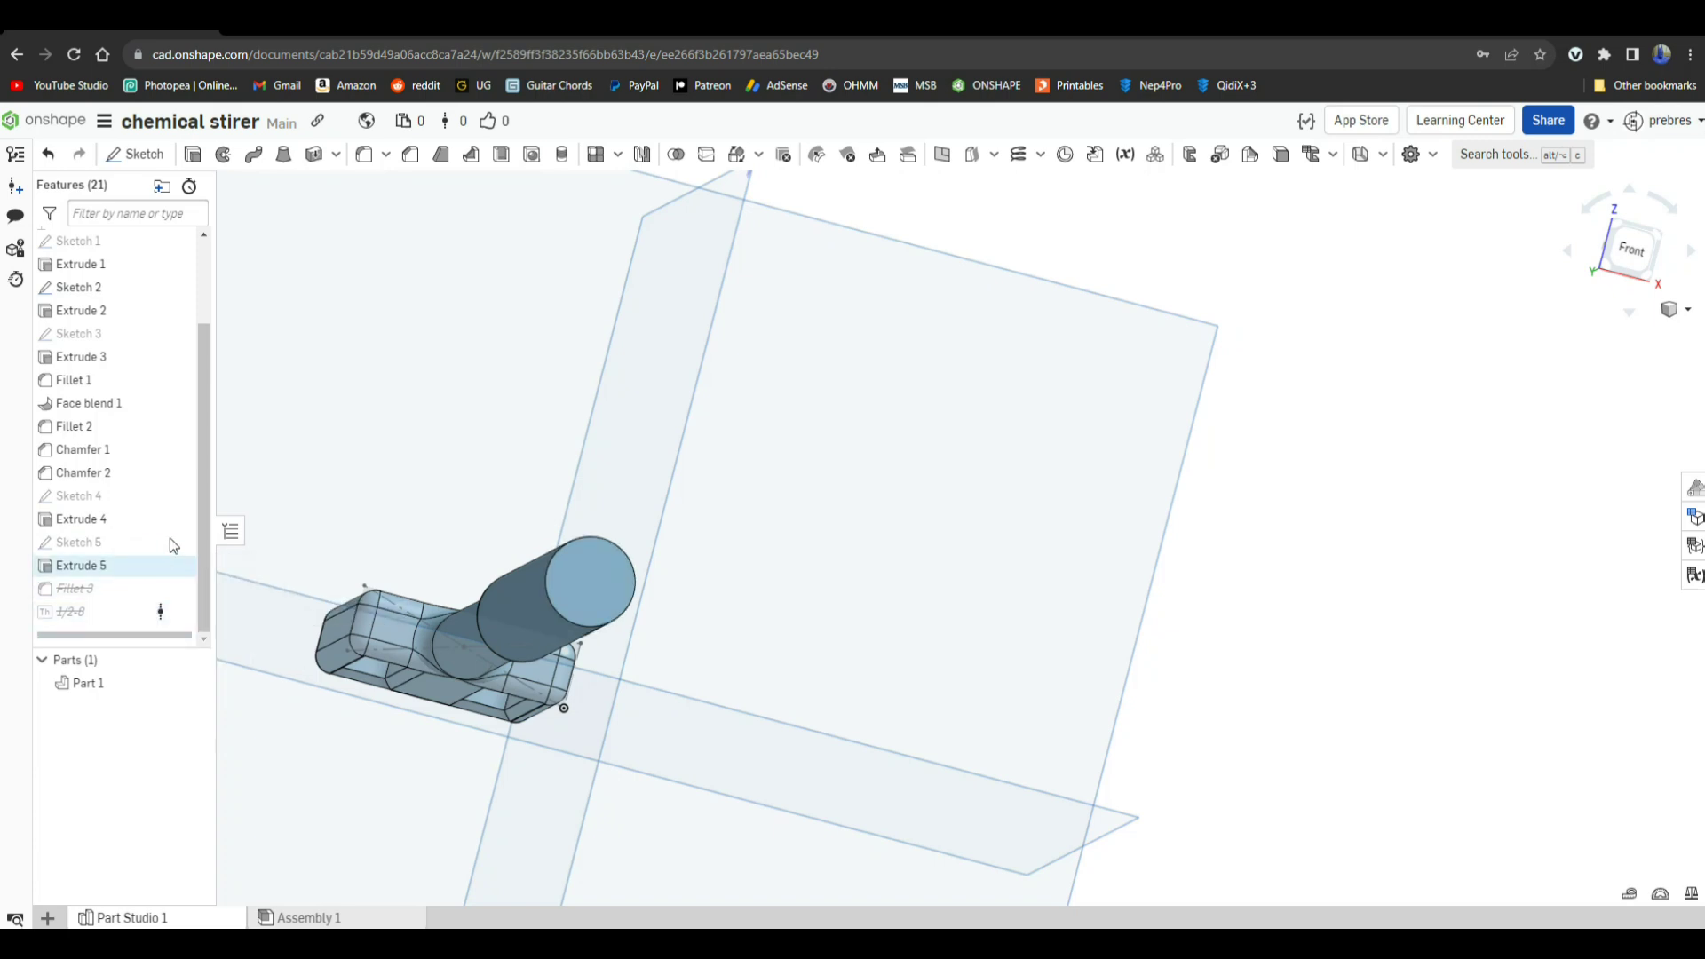
Restore Fillet 3 and the 1/2-8 thread on the rod's end
right_click(141, 600)
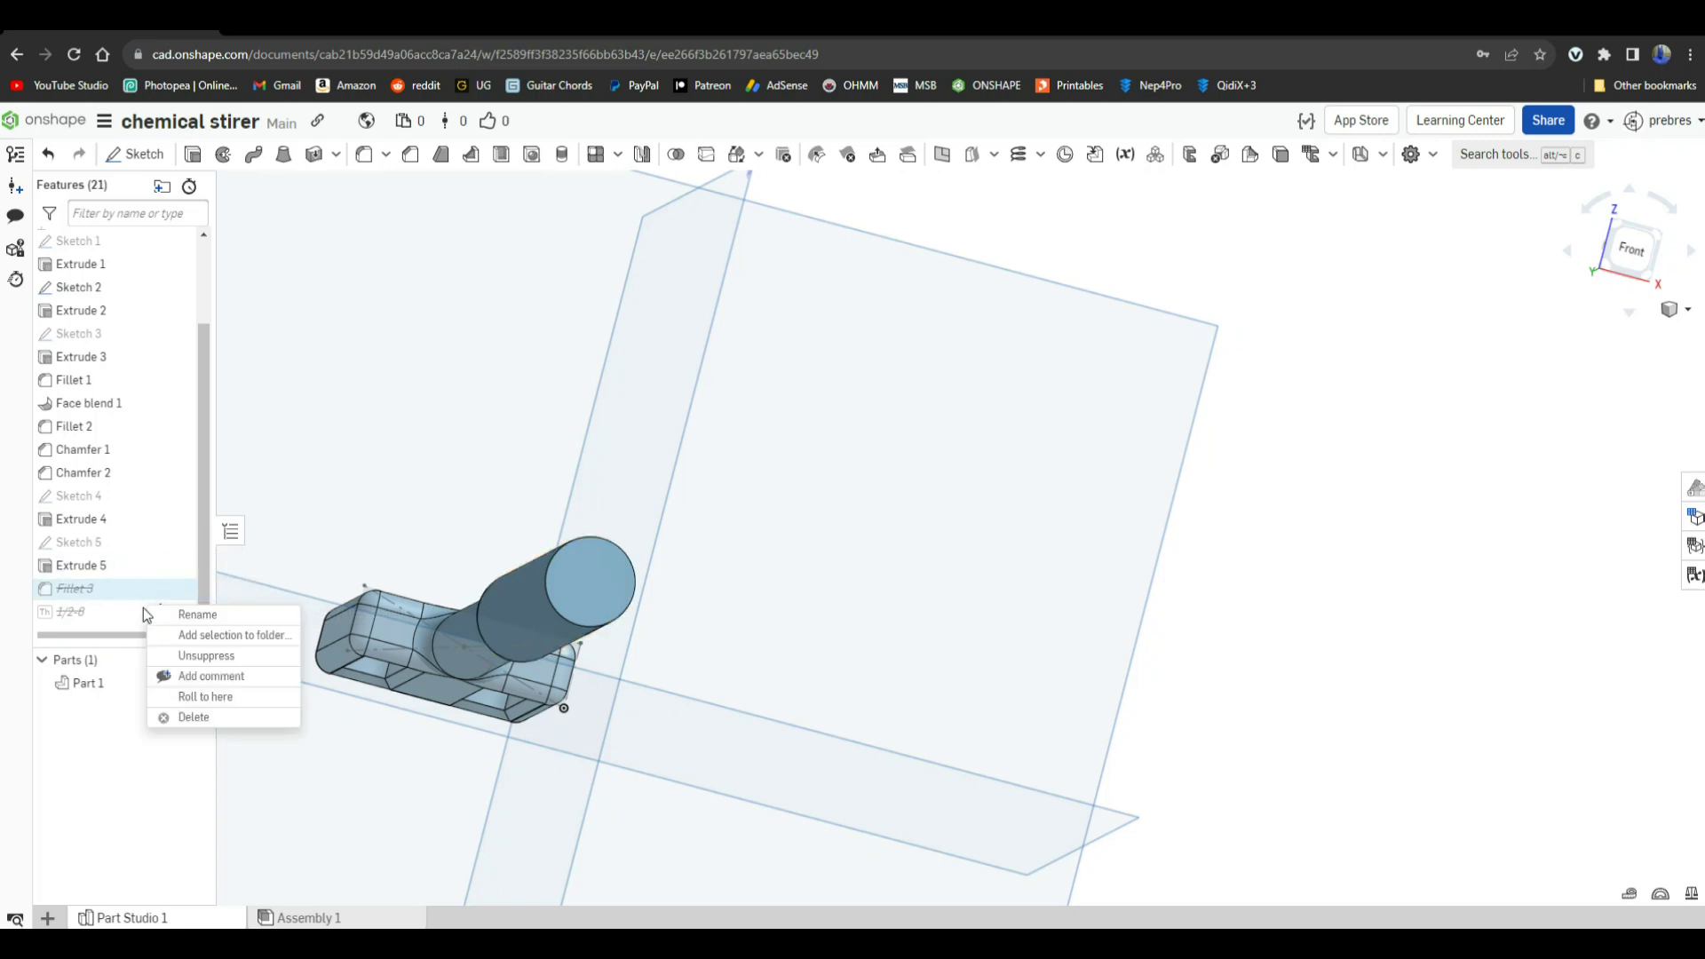
click(166, 656)
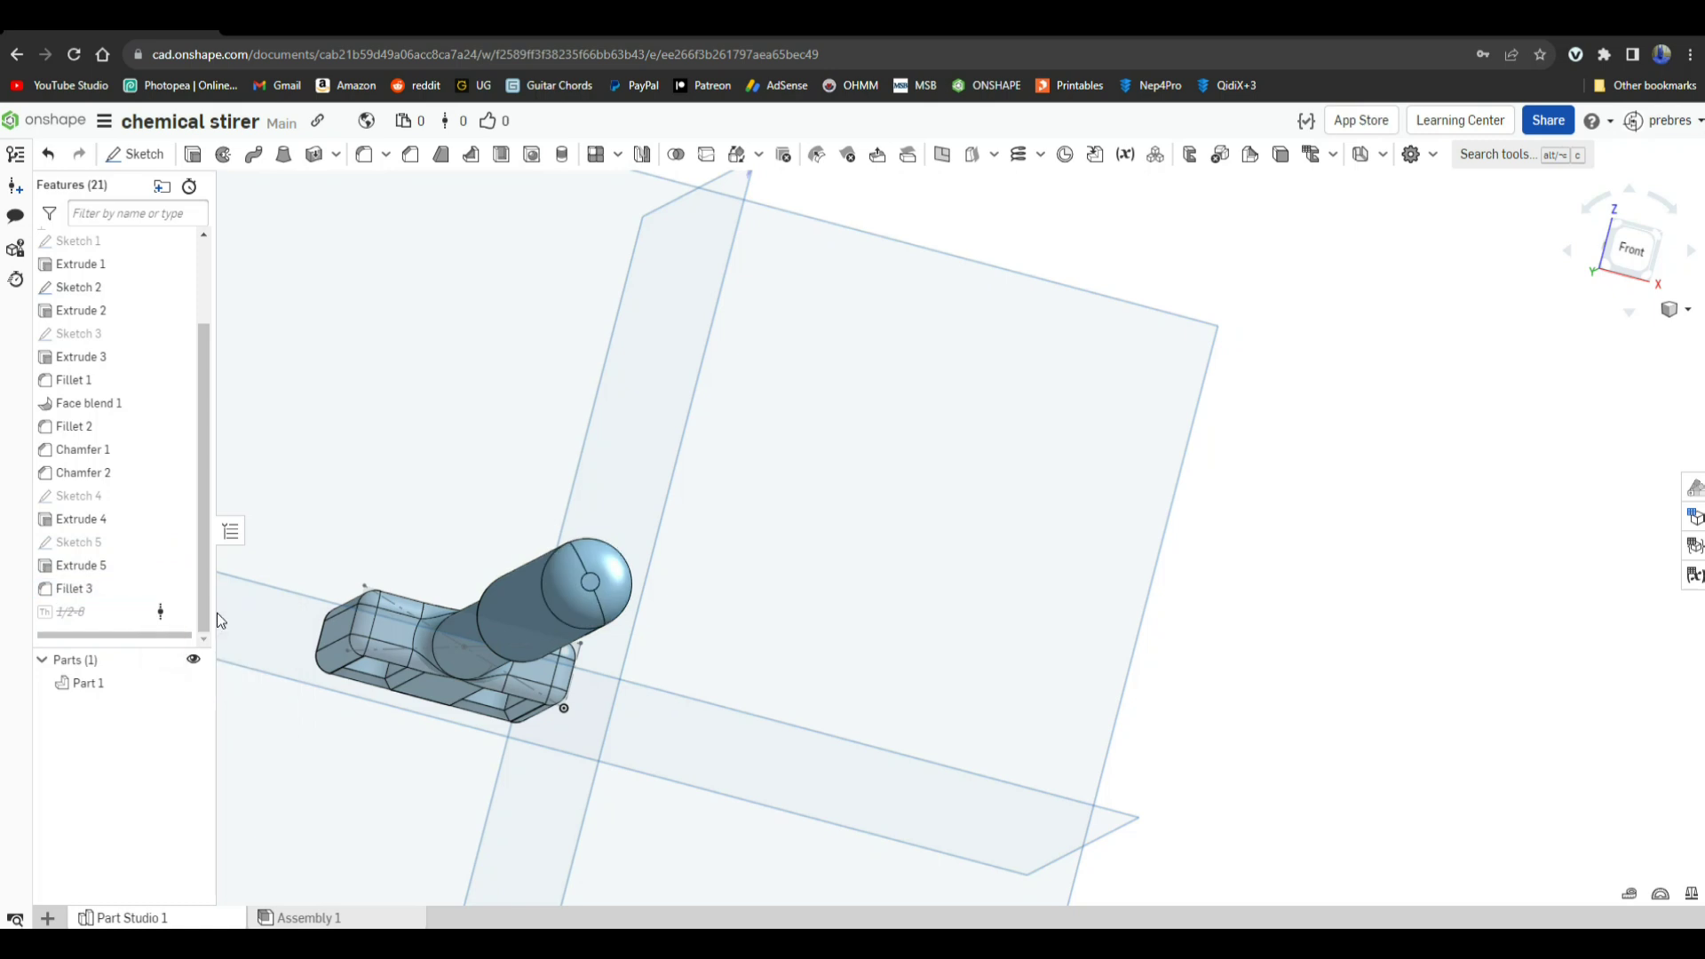
mouse_move(281, 547)
right_down()
mouse_move(305, 520)
mouse_move(286, 502)
mouse_move(275, 523)
right_up()
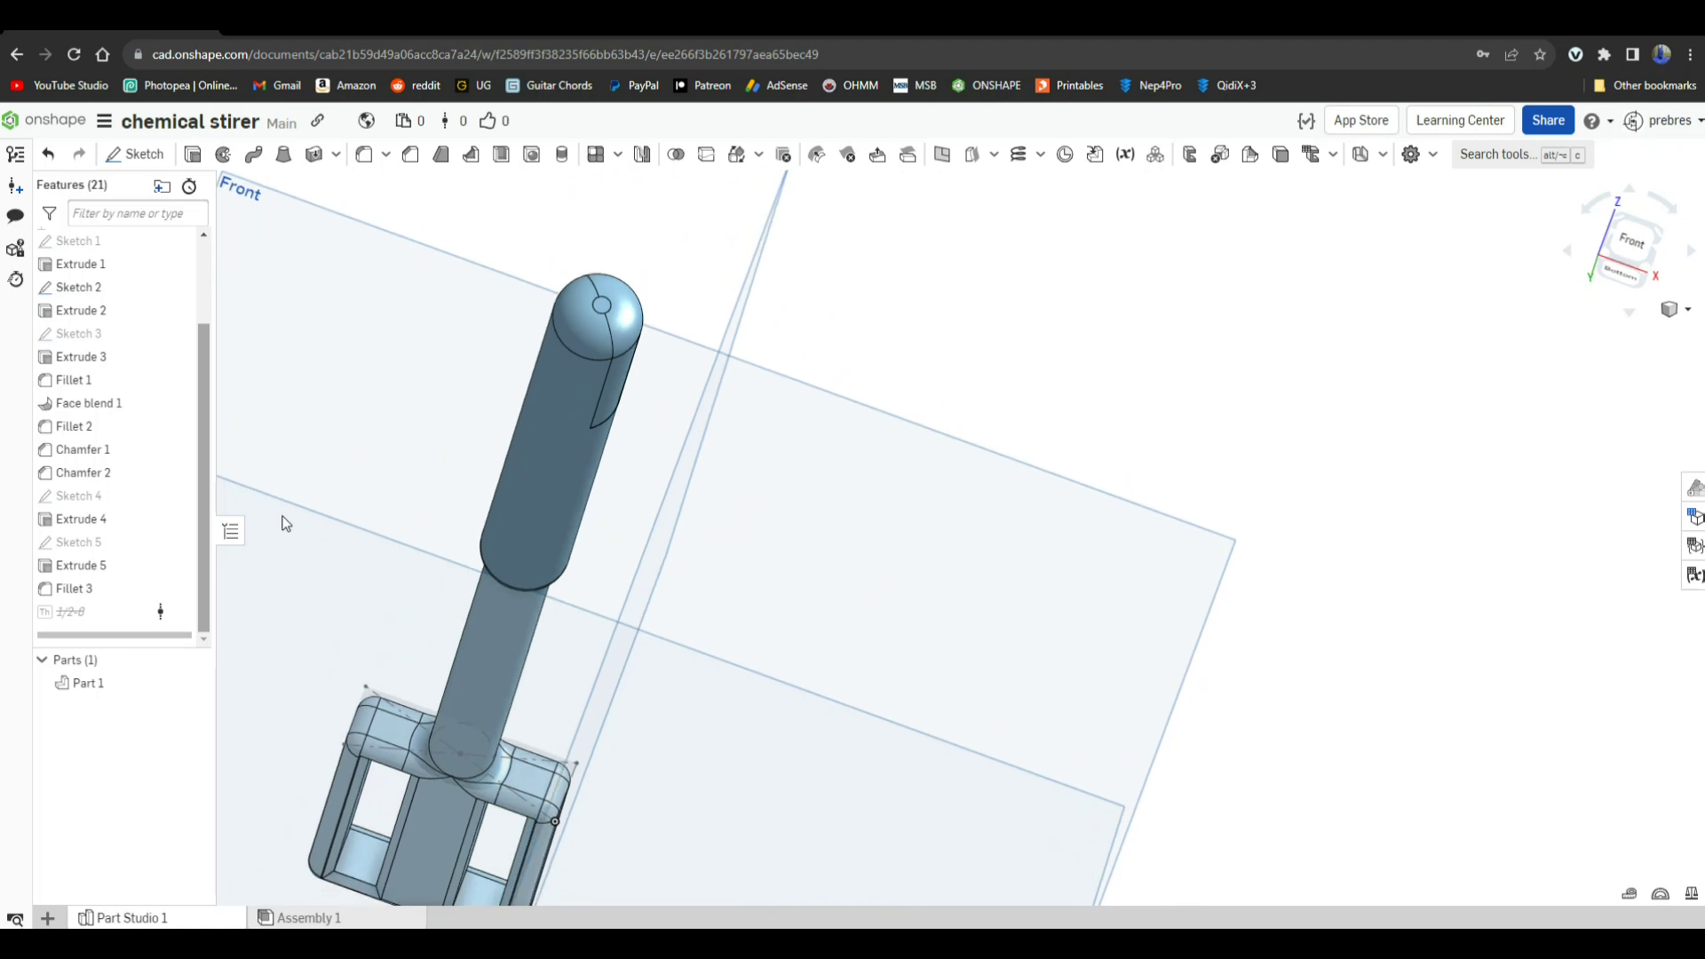
right_click(151, 613)
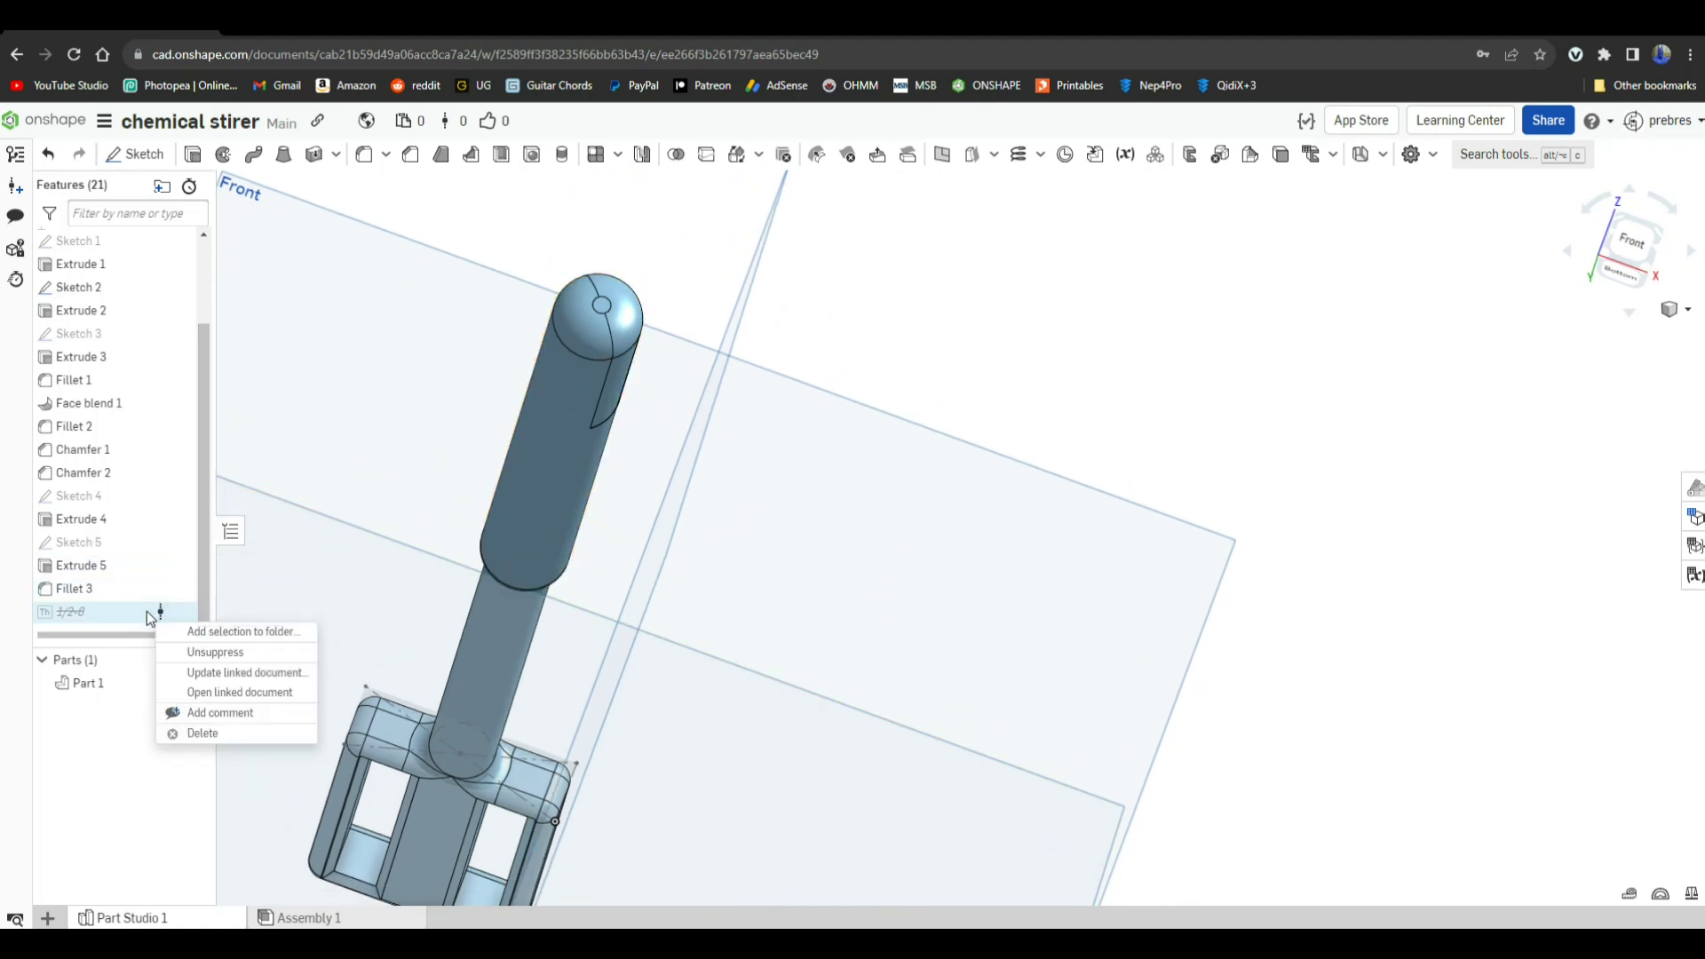
click(164, 652)
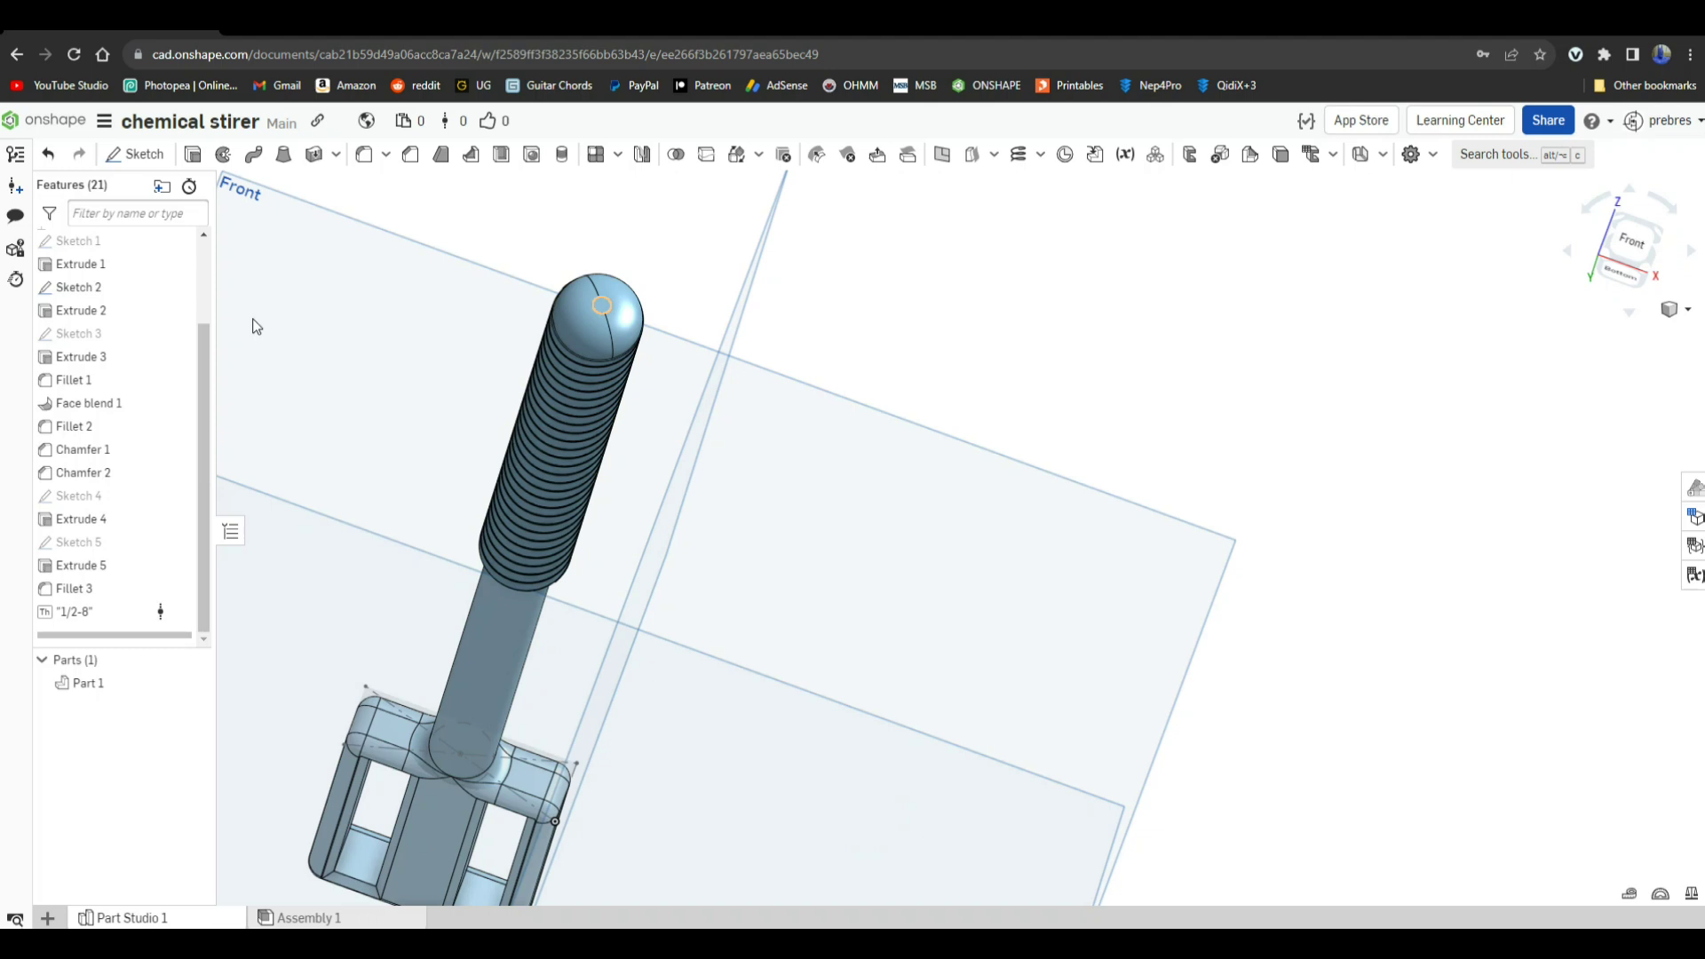
Show the part in isometric view with the default planes hidden
click(1687, 310)
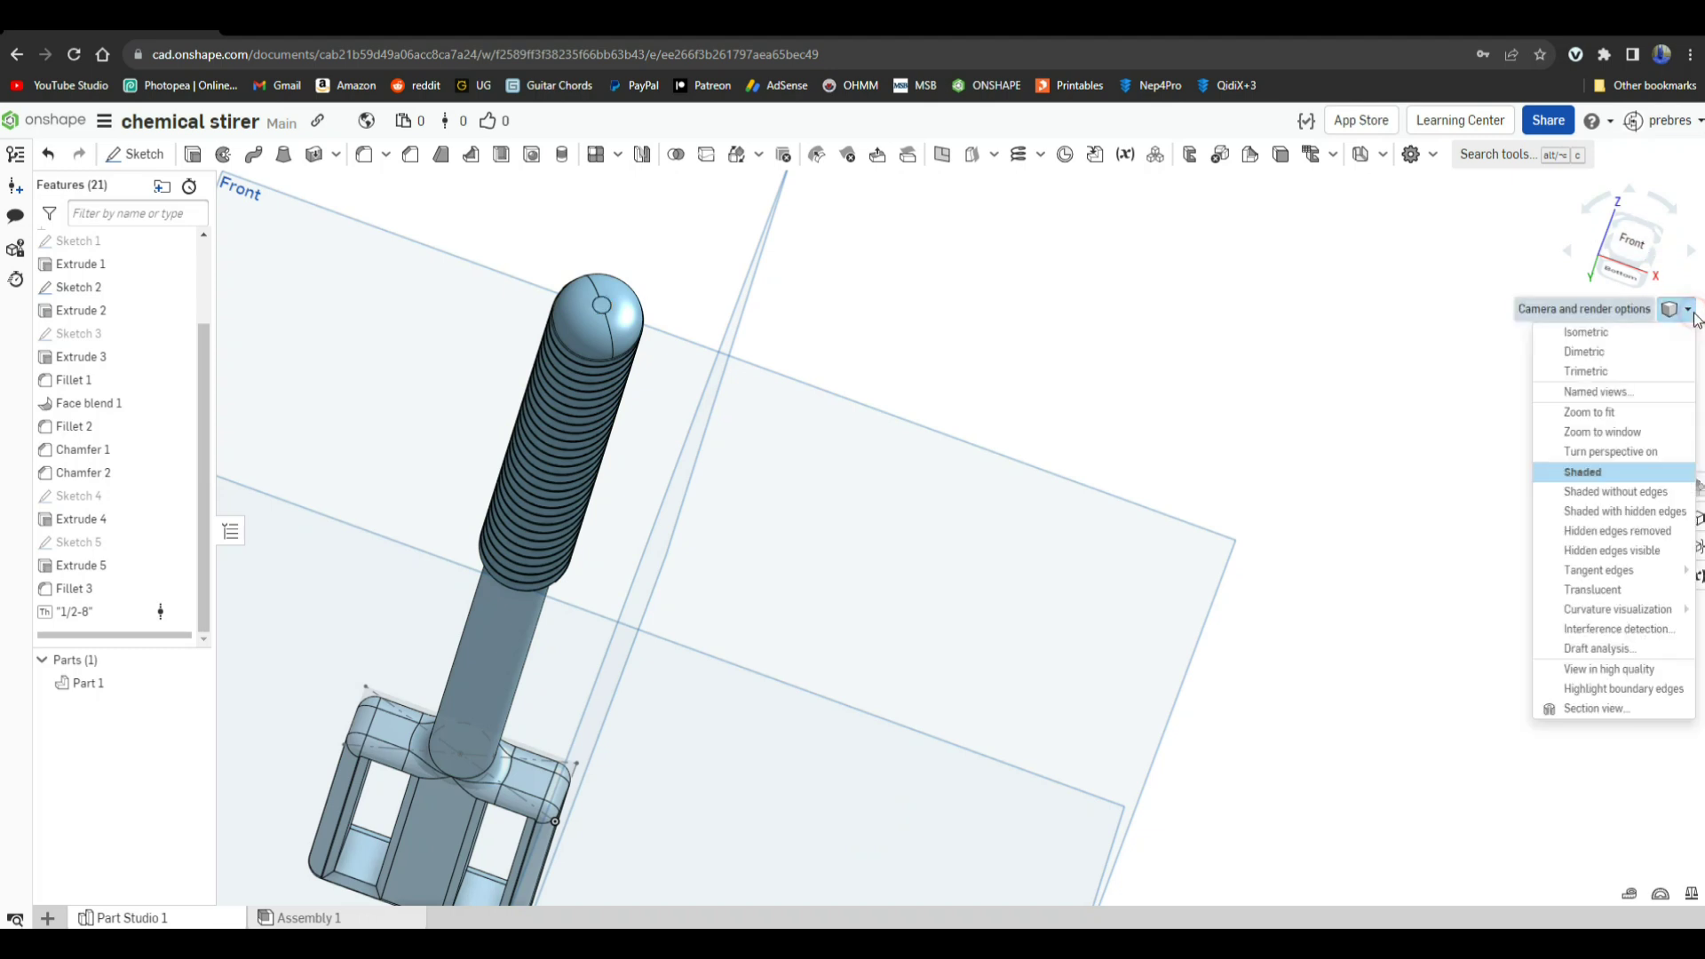
click(1653, 335)
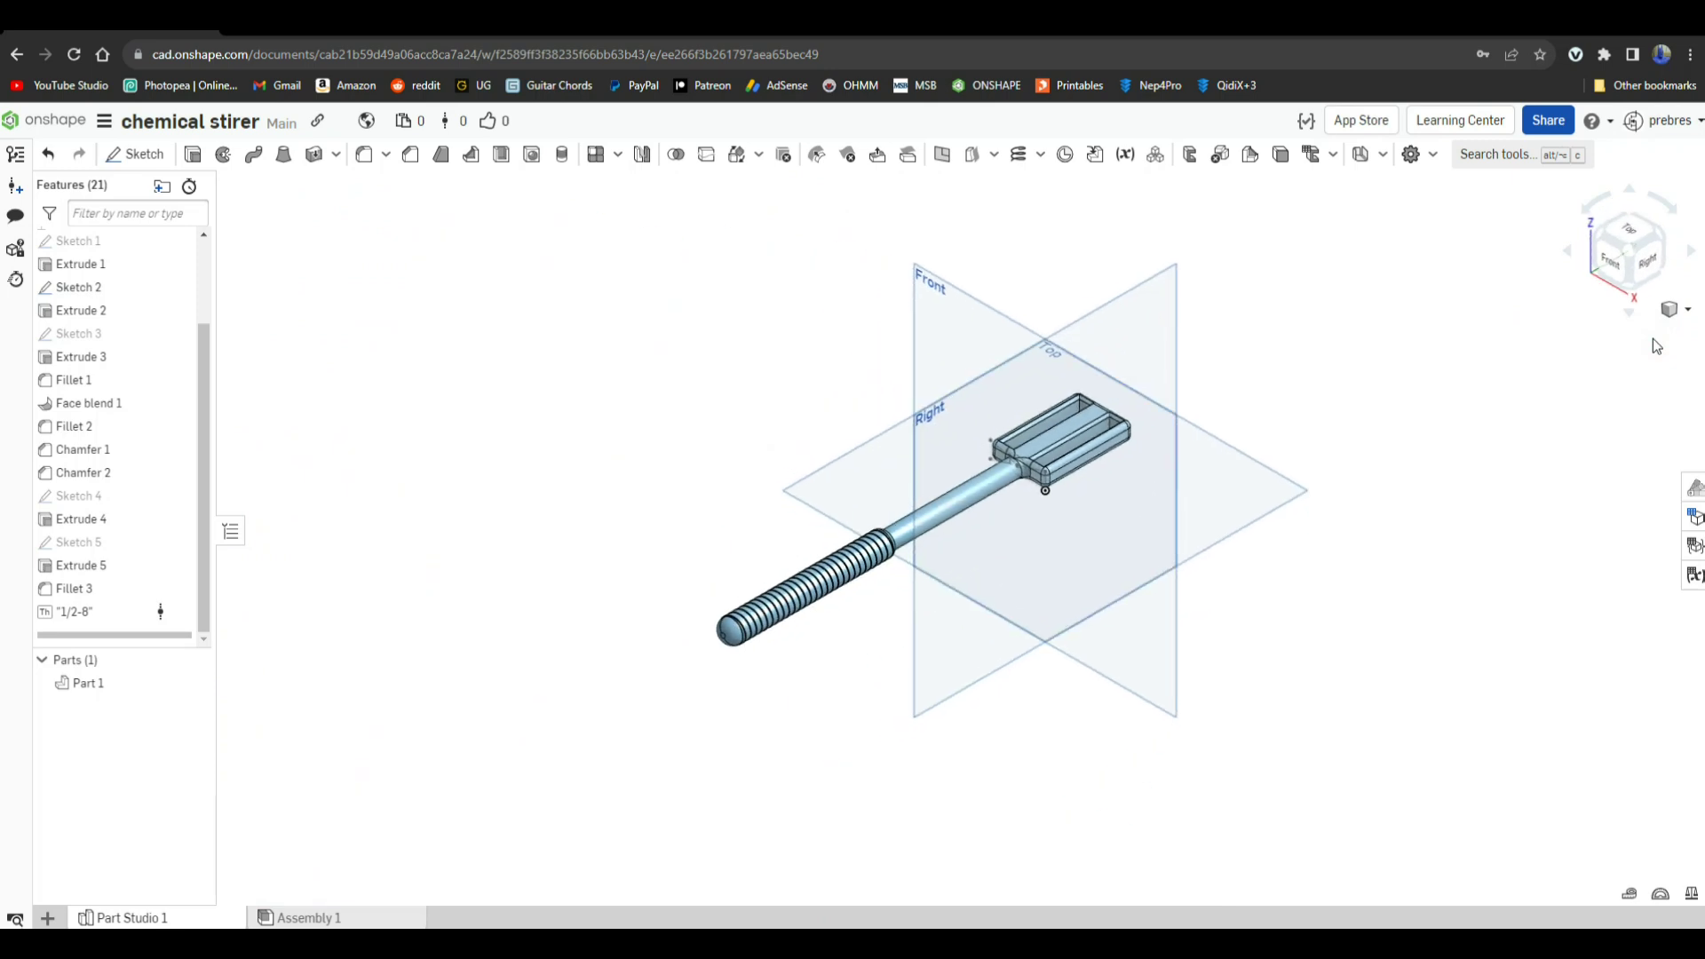
key(p)
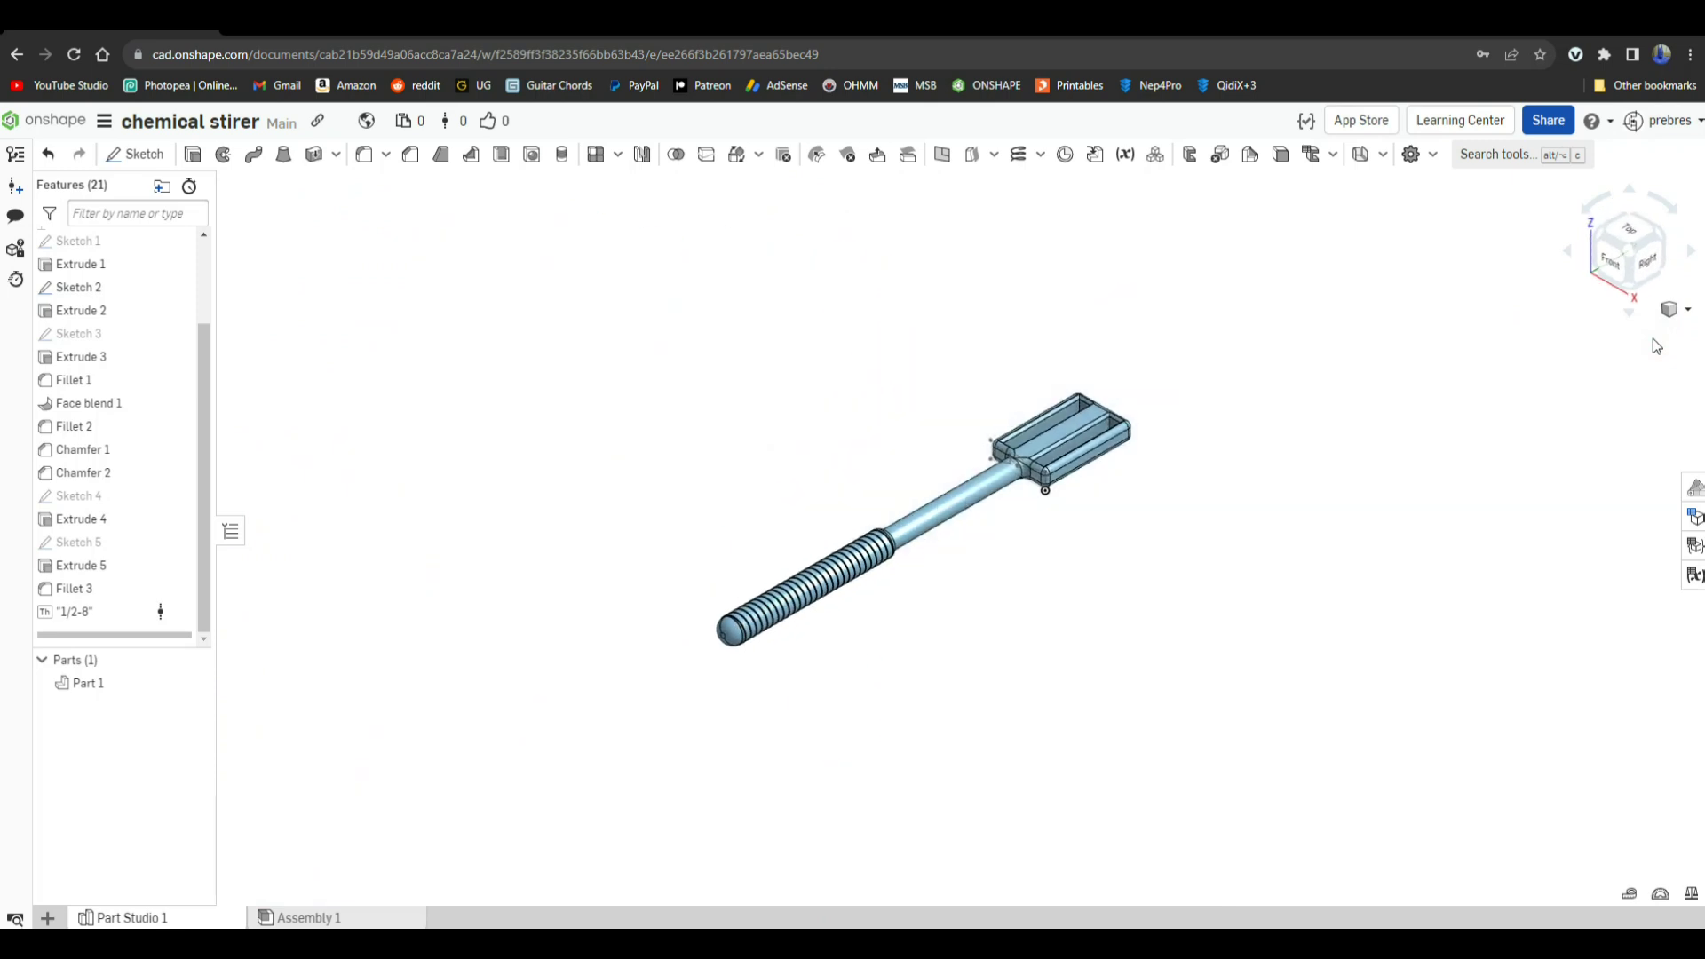
scroll(1243, 406, up, 2)
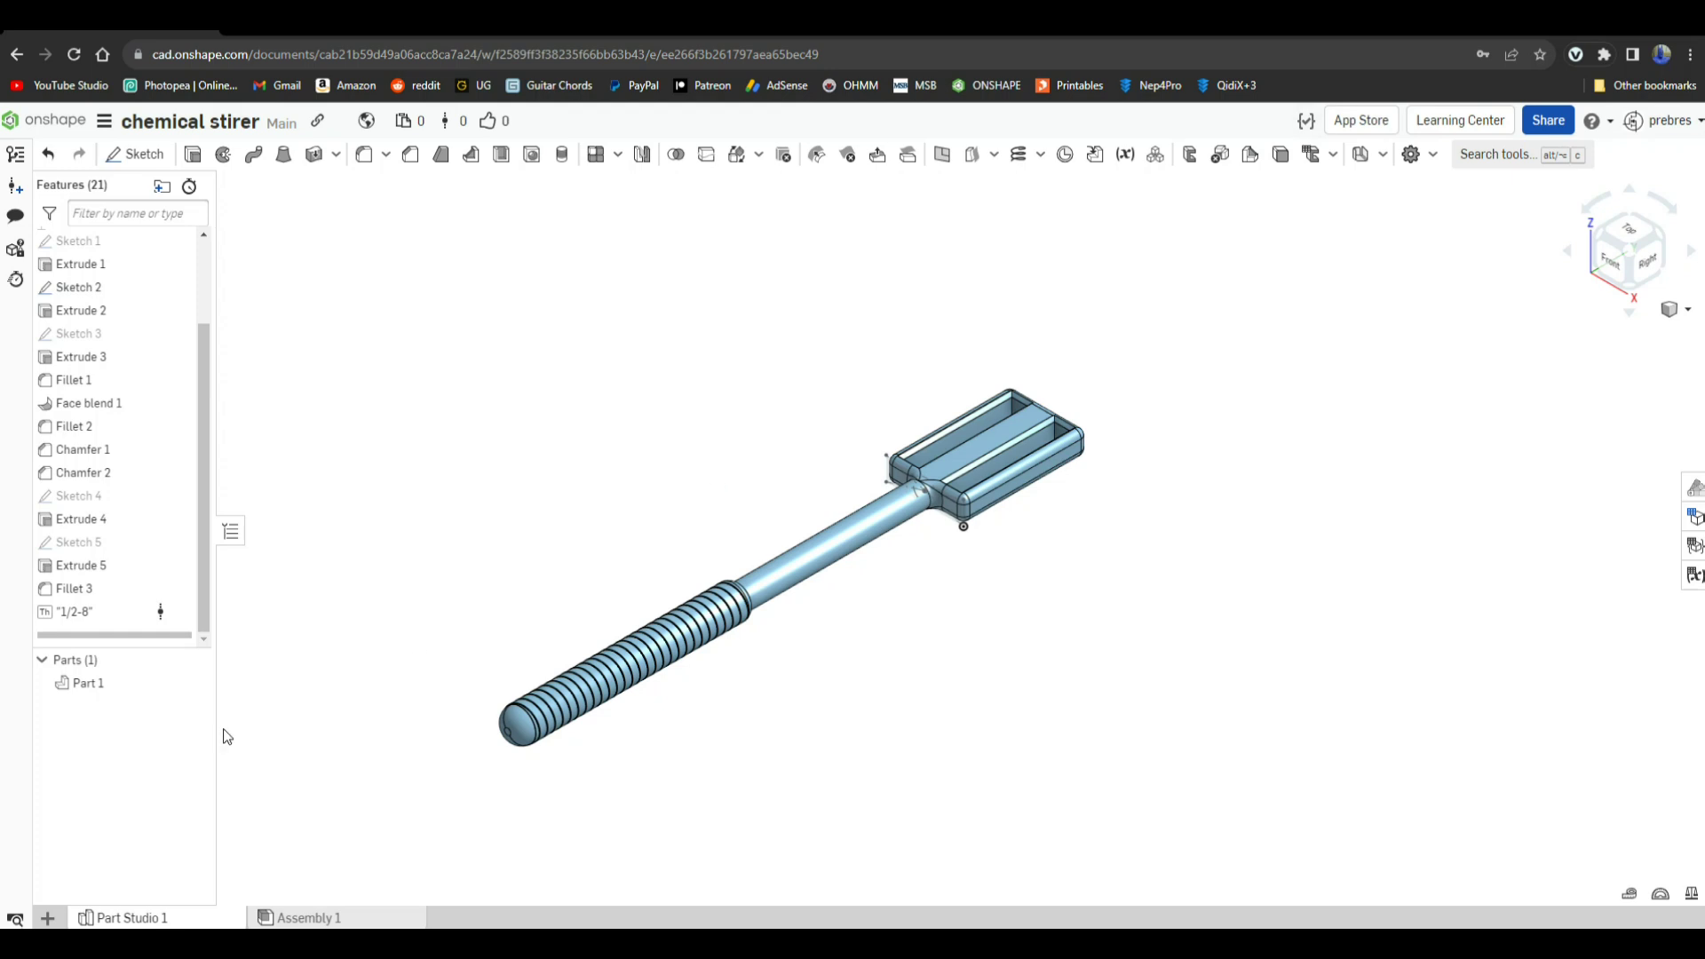
Export Part 1 as a binary, millimetre, Fine STL named chempad, then go to Elecrow
right_click(106, 692)
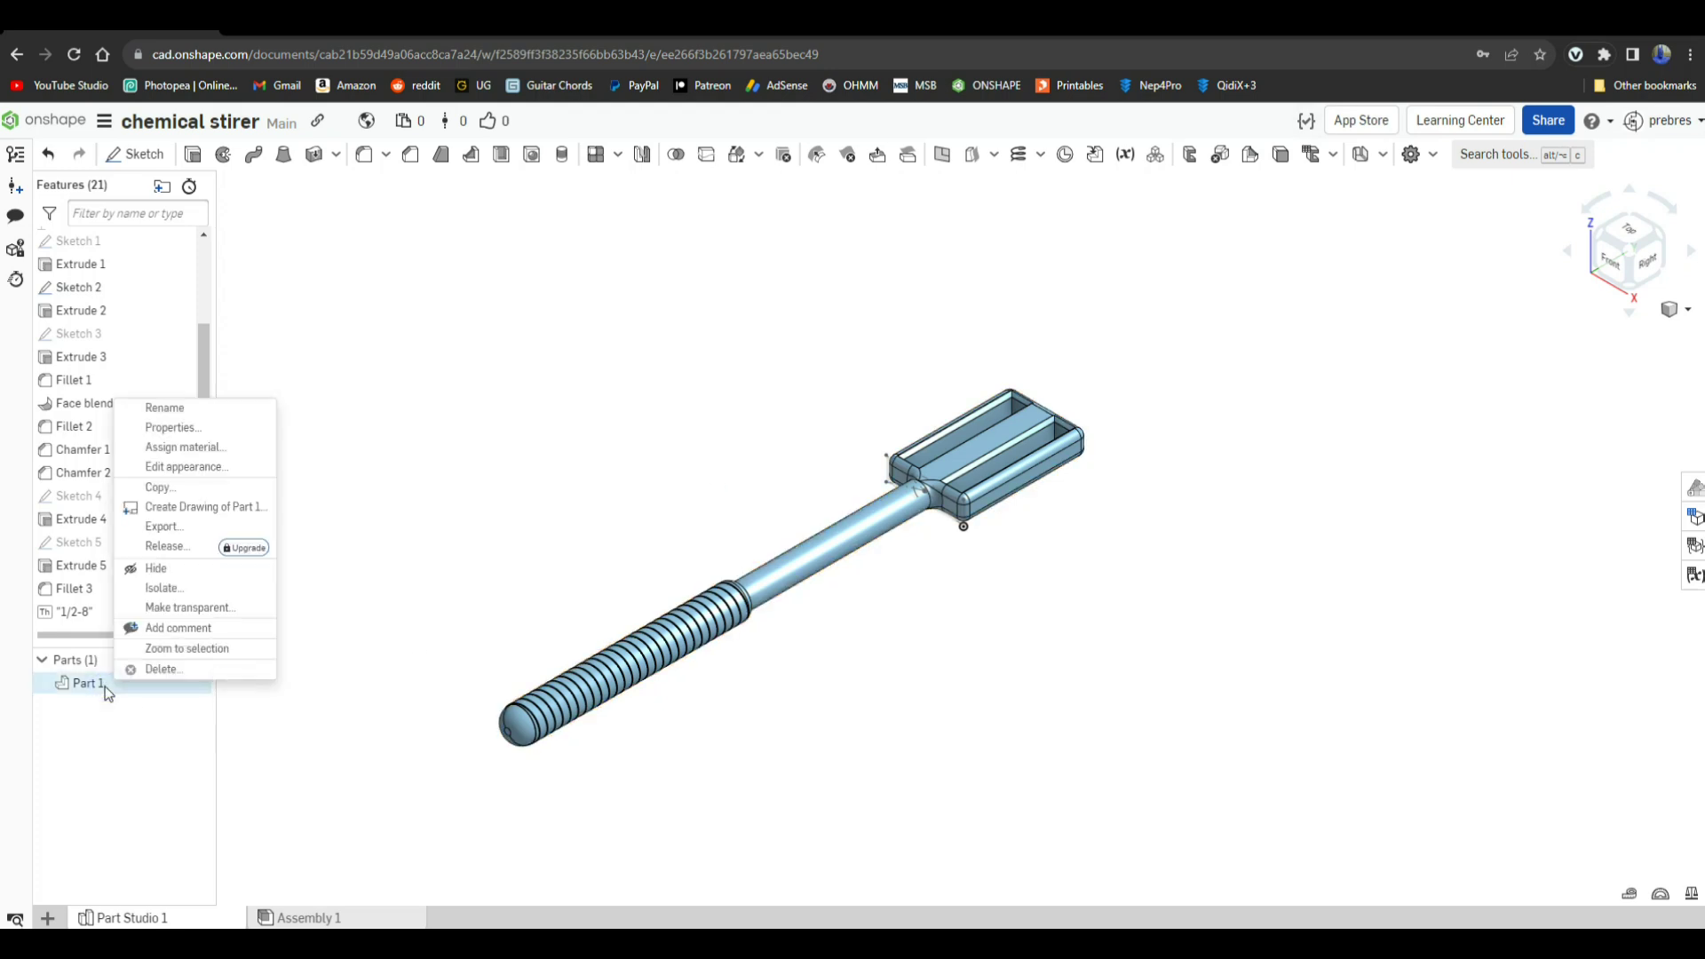
click(165, 527)
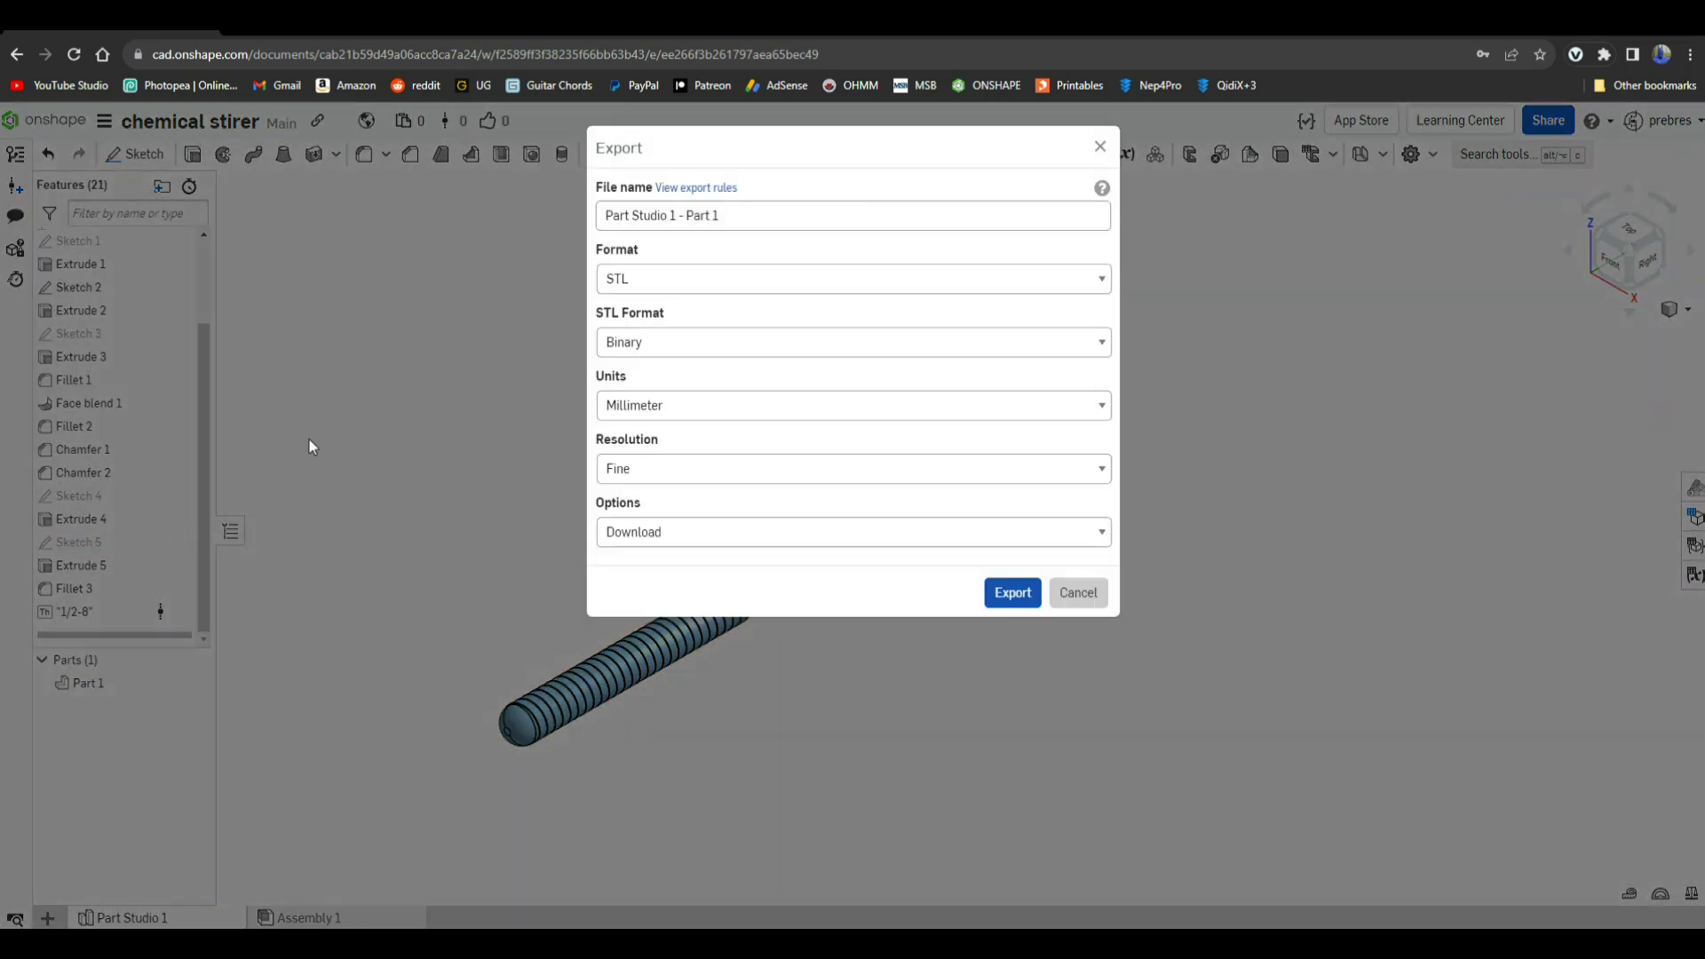
drag(733, 214, 582, 211)
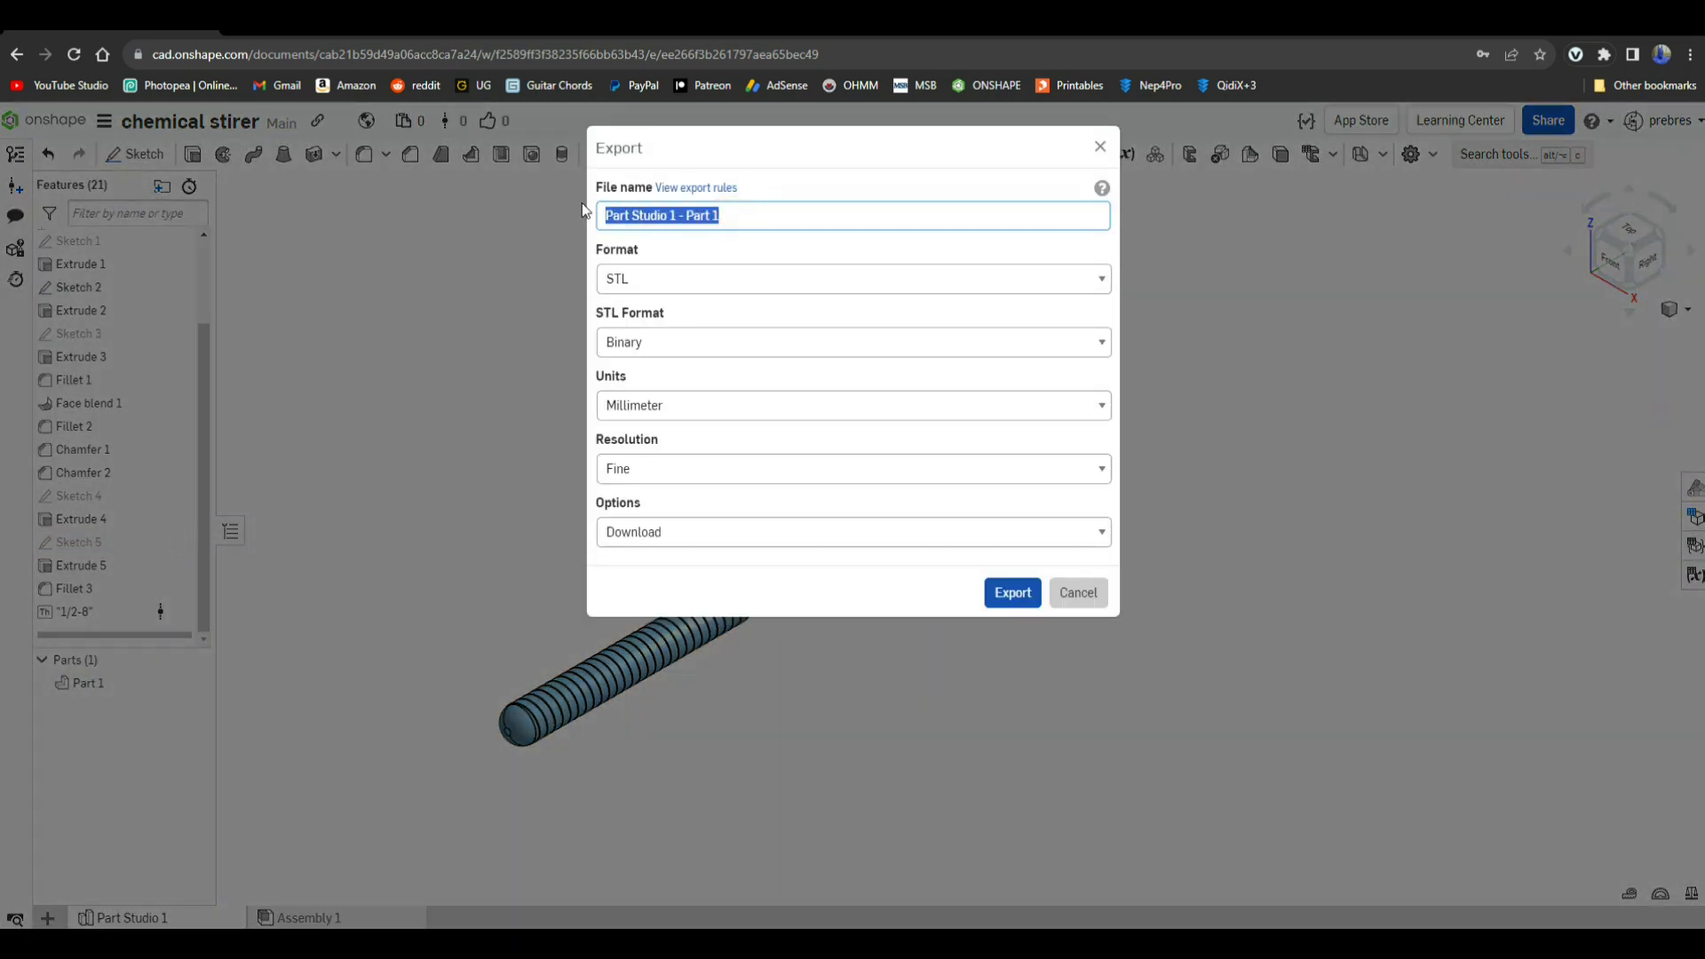
text(che)
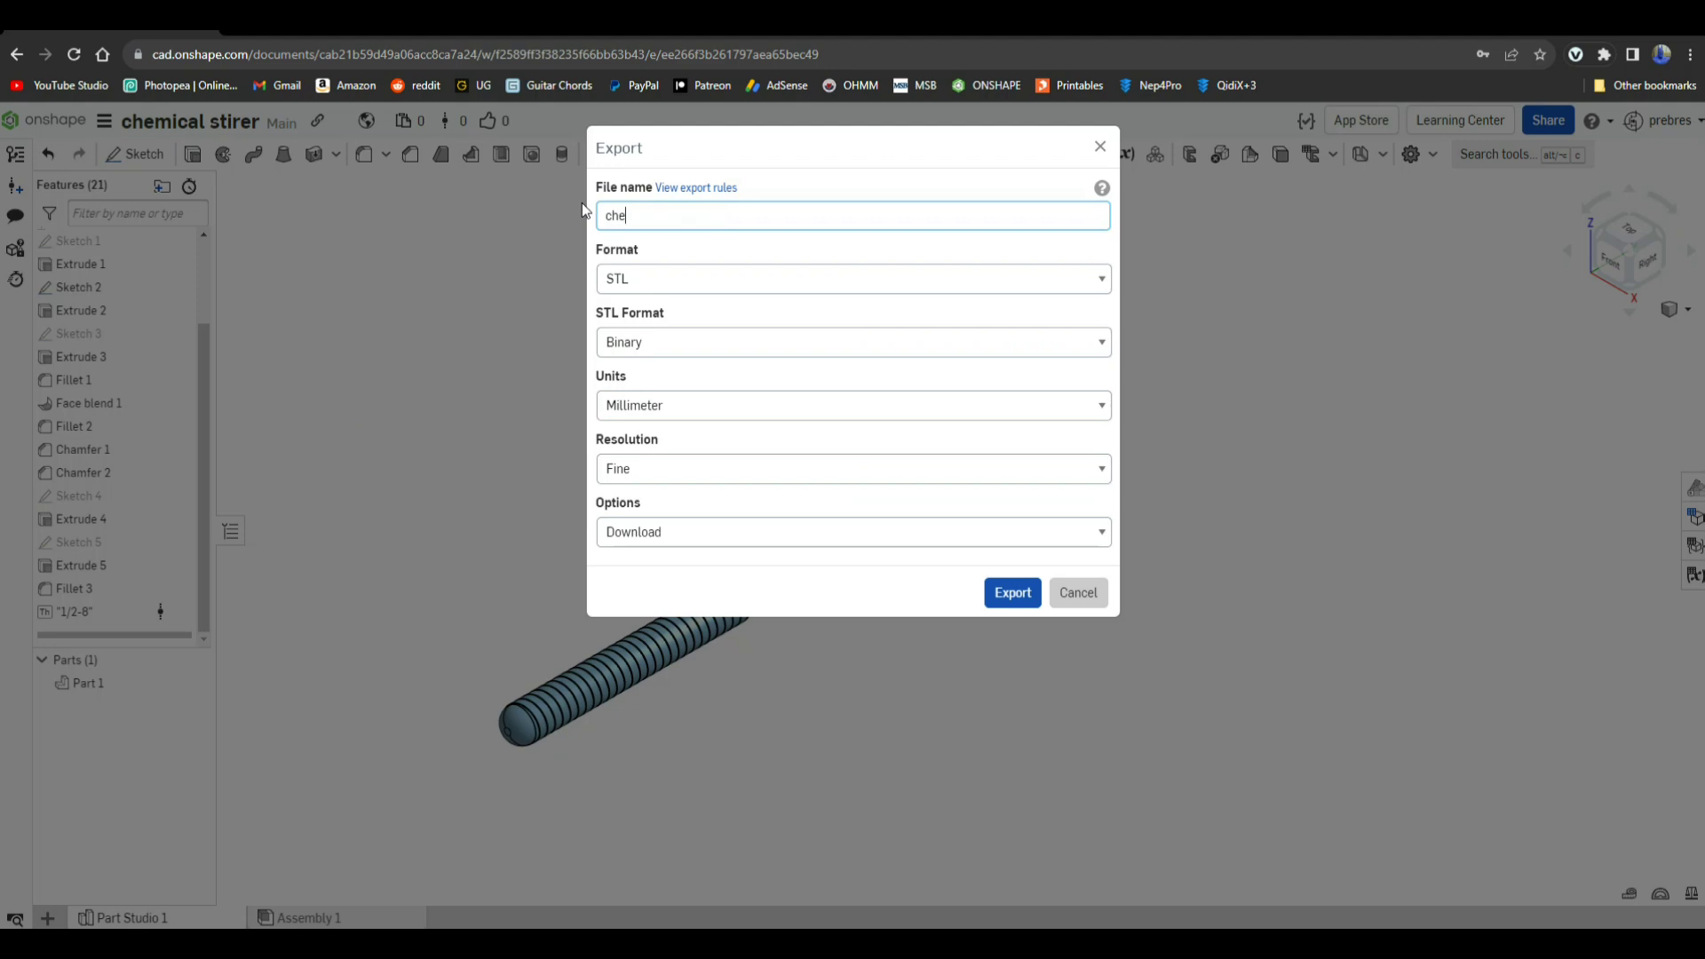
text(mpad)
click(649, 471)
click(649, 471)
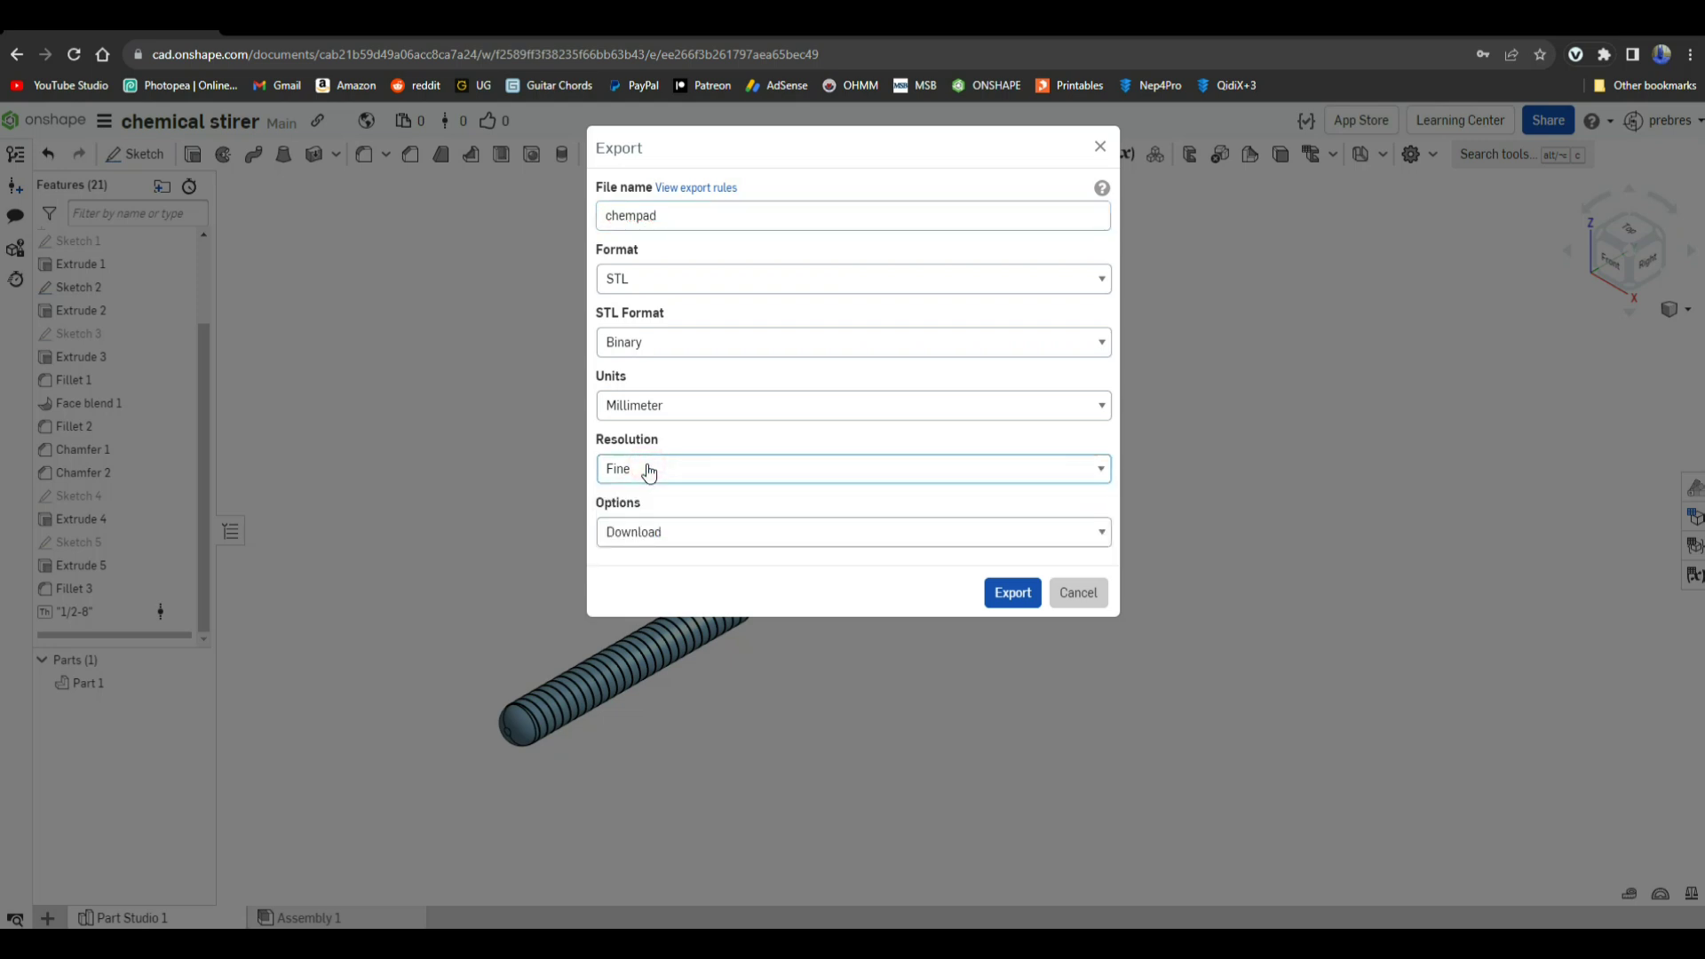
click(1013, 592)
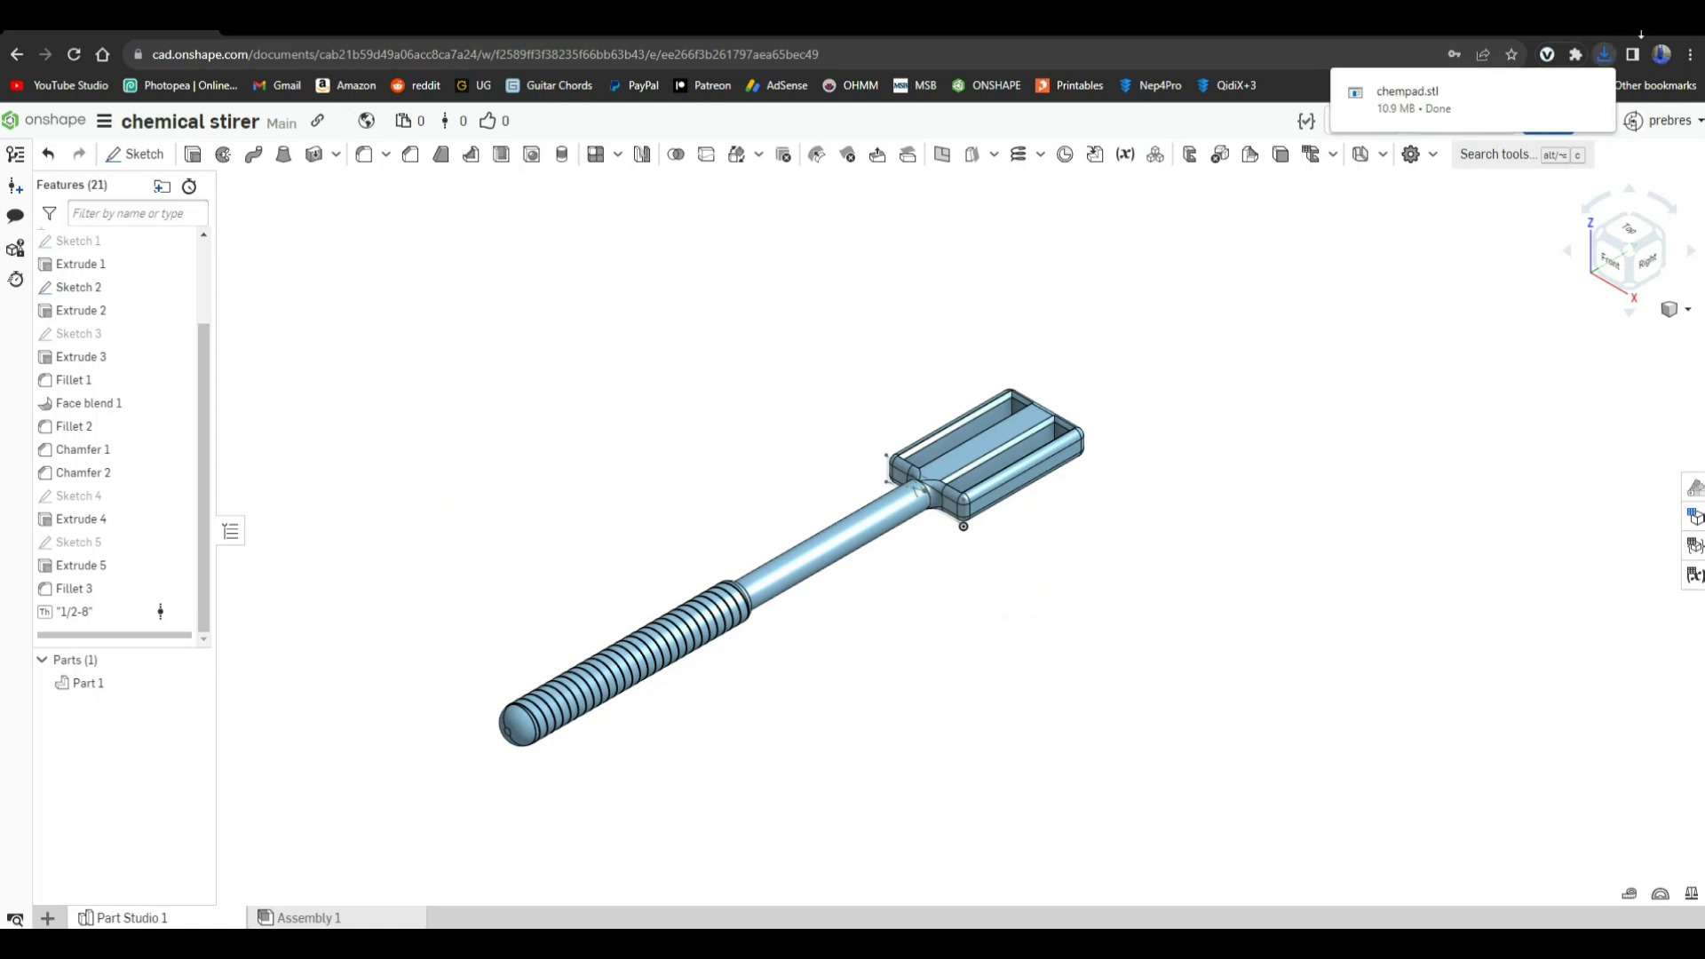
click(1618, 33)
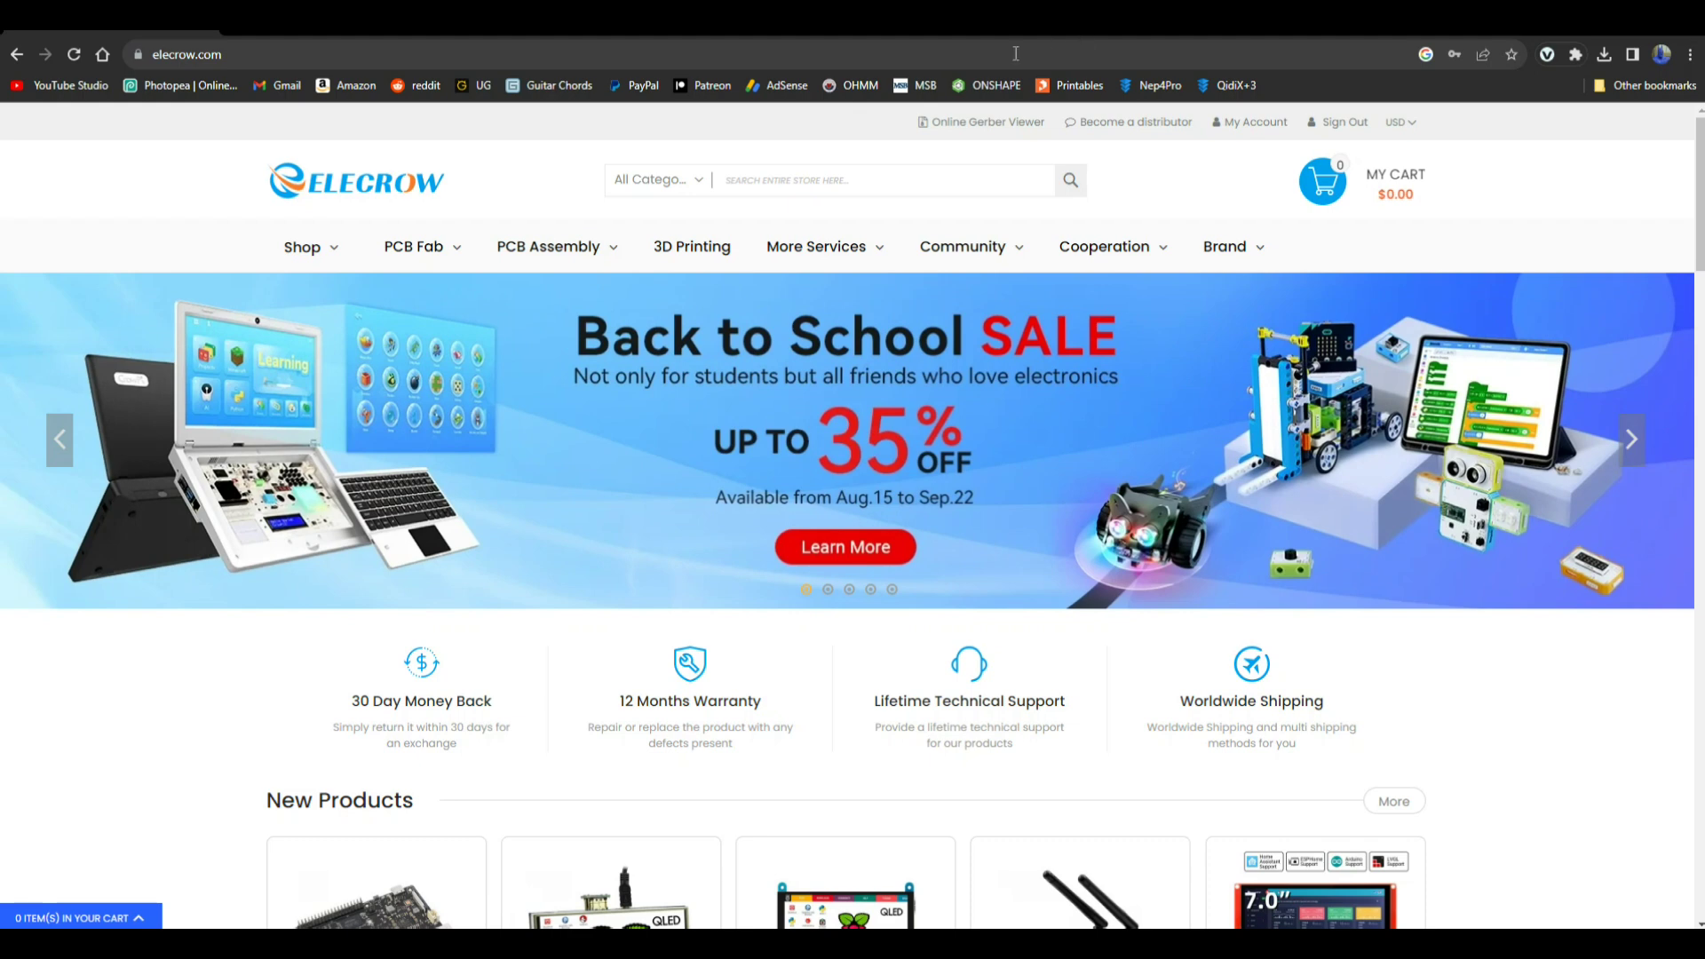
Open Elecrow's 3D Printing quotation page and begin uploading a 3D file
click(705, 258)
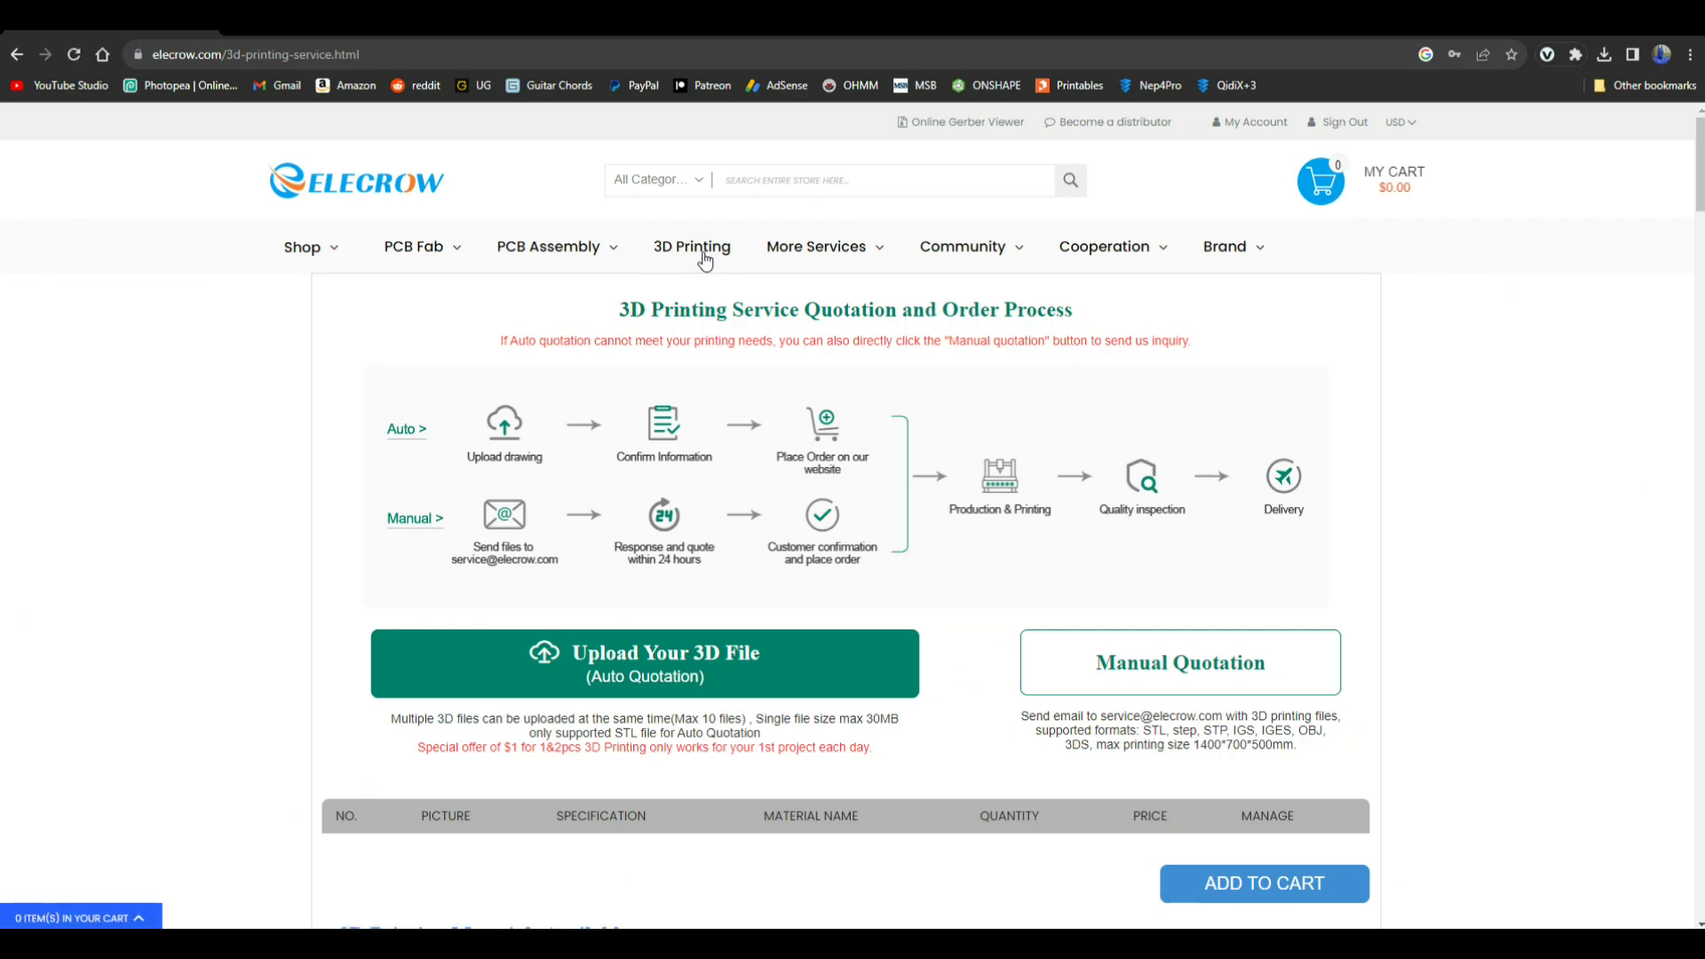
scroll(704, 258, down, 2)
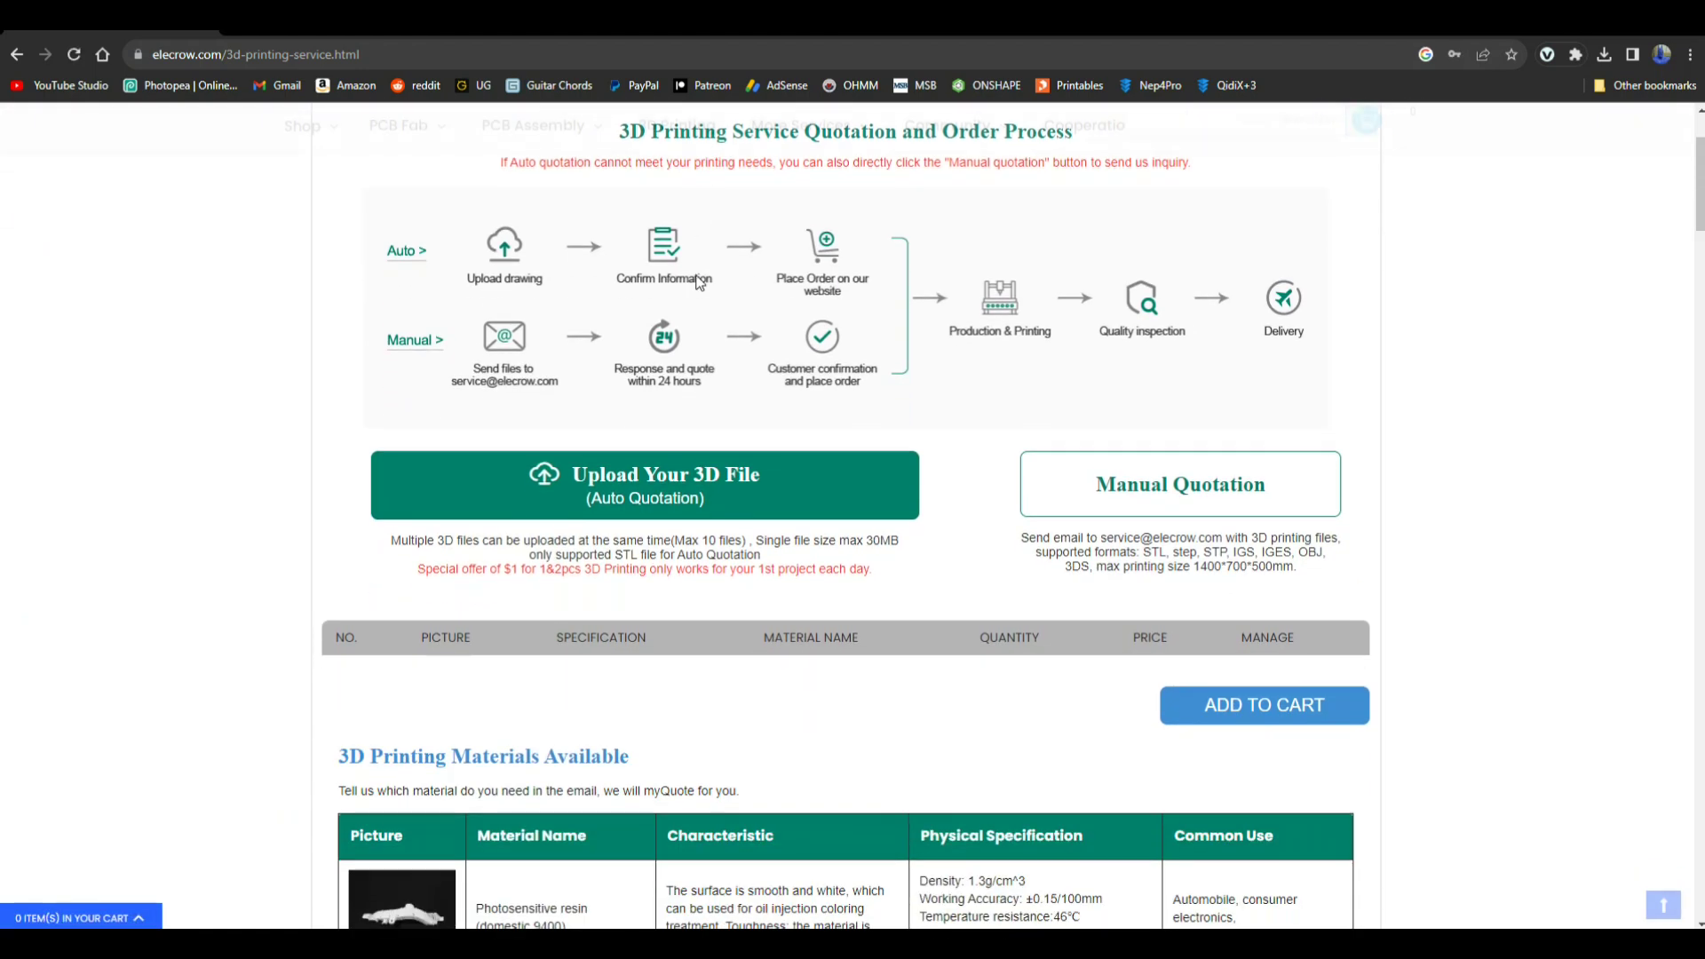
click(654, 487)
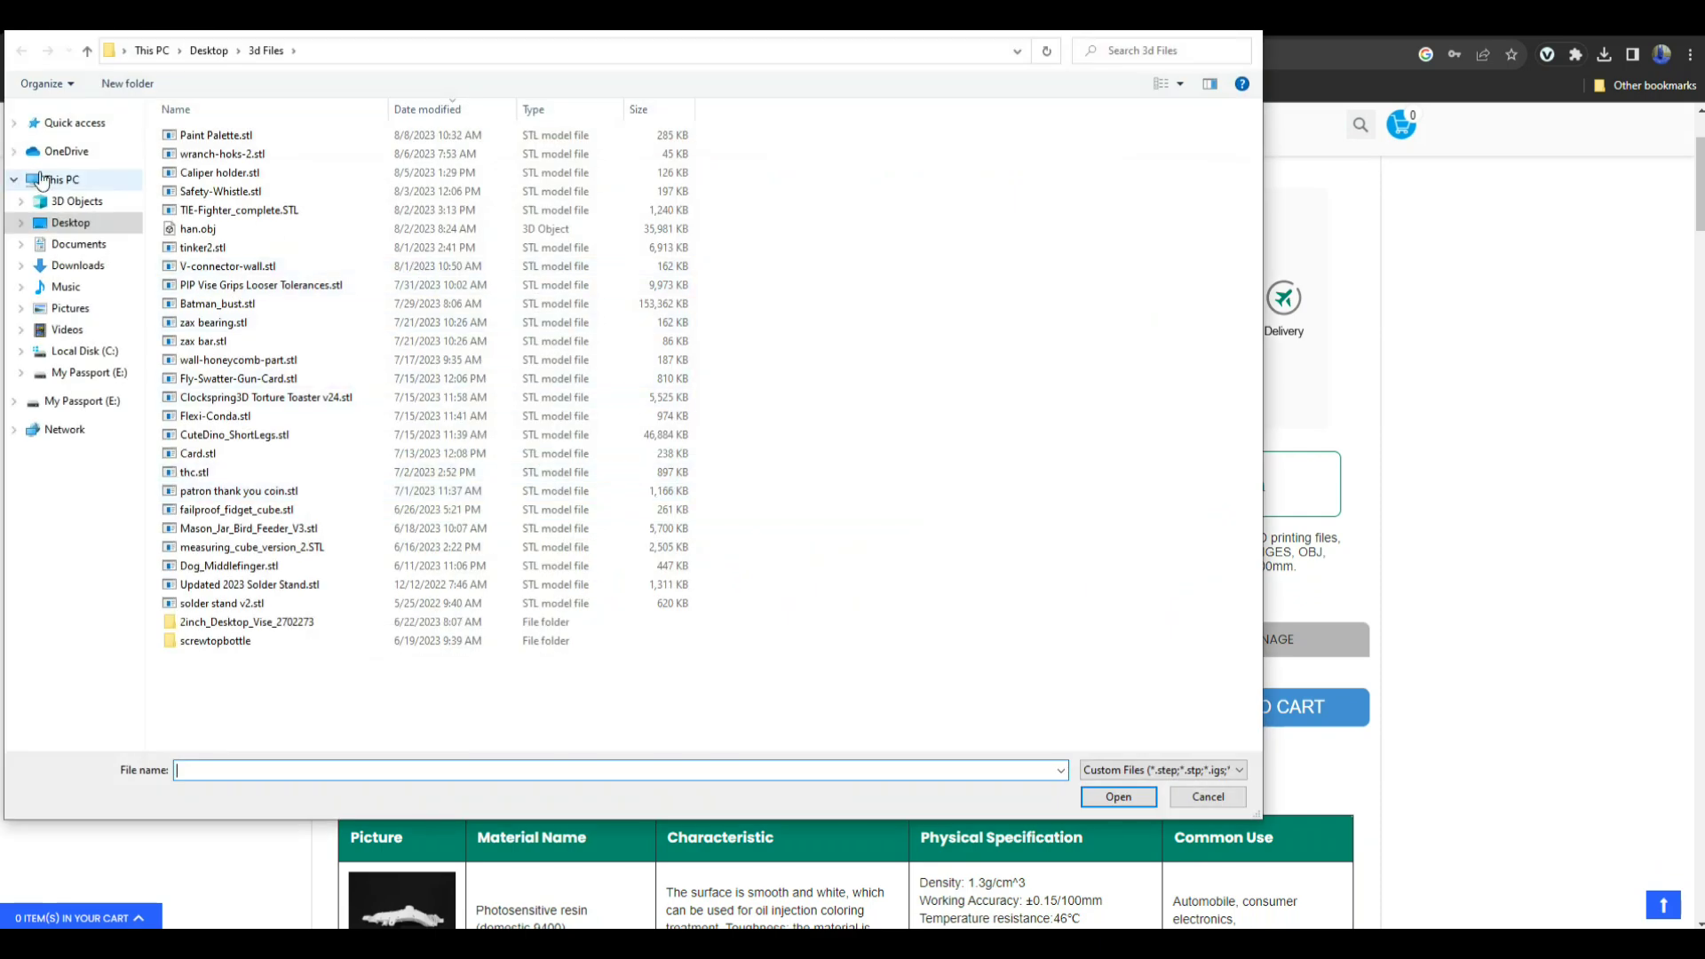
Upload chempad.stl from the Downloads folder to Elecrow for a quote
click(86, 266)
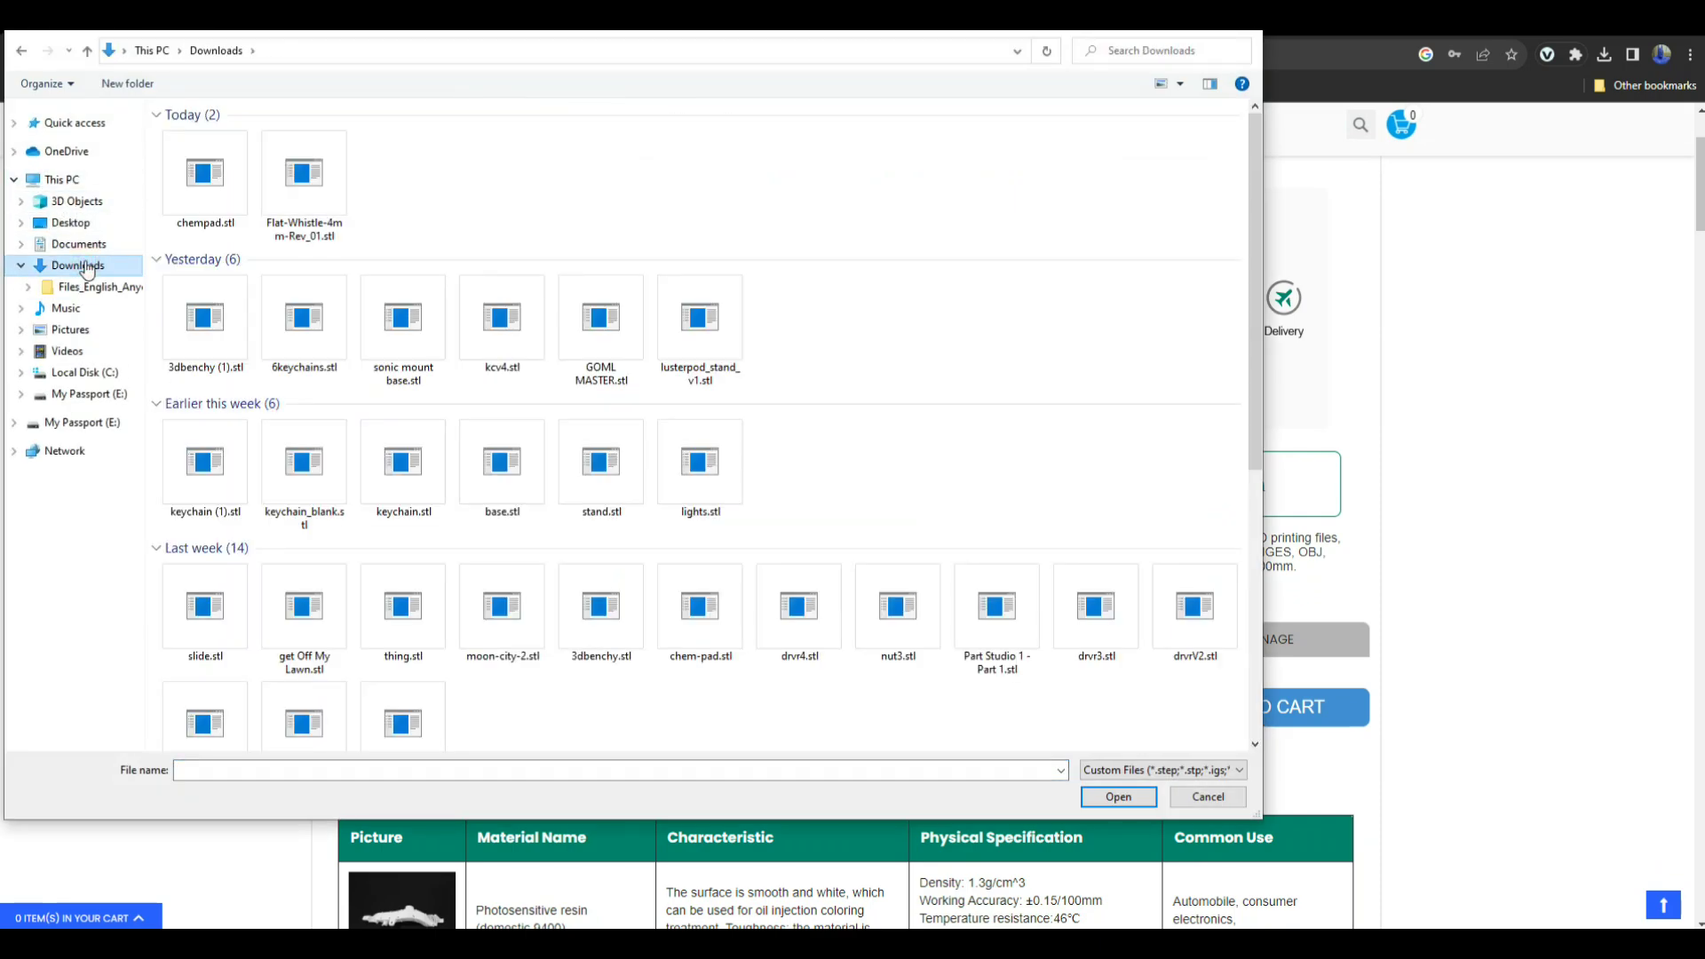
double_click(197, 187)
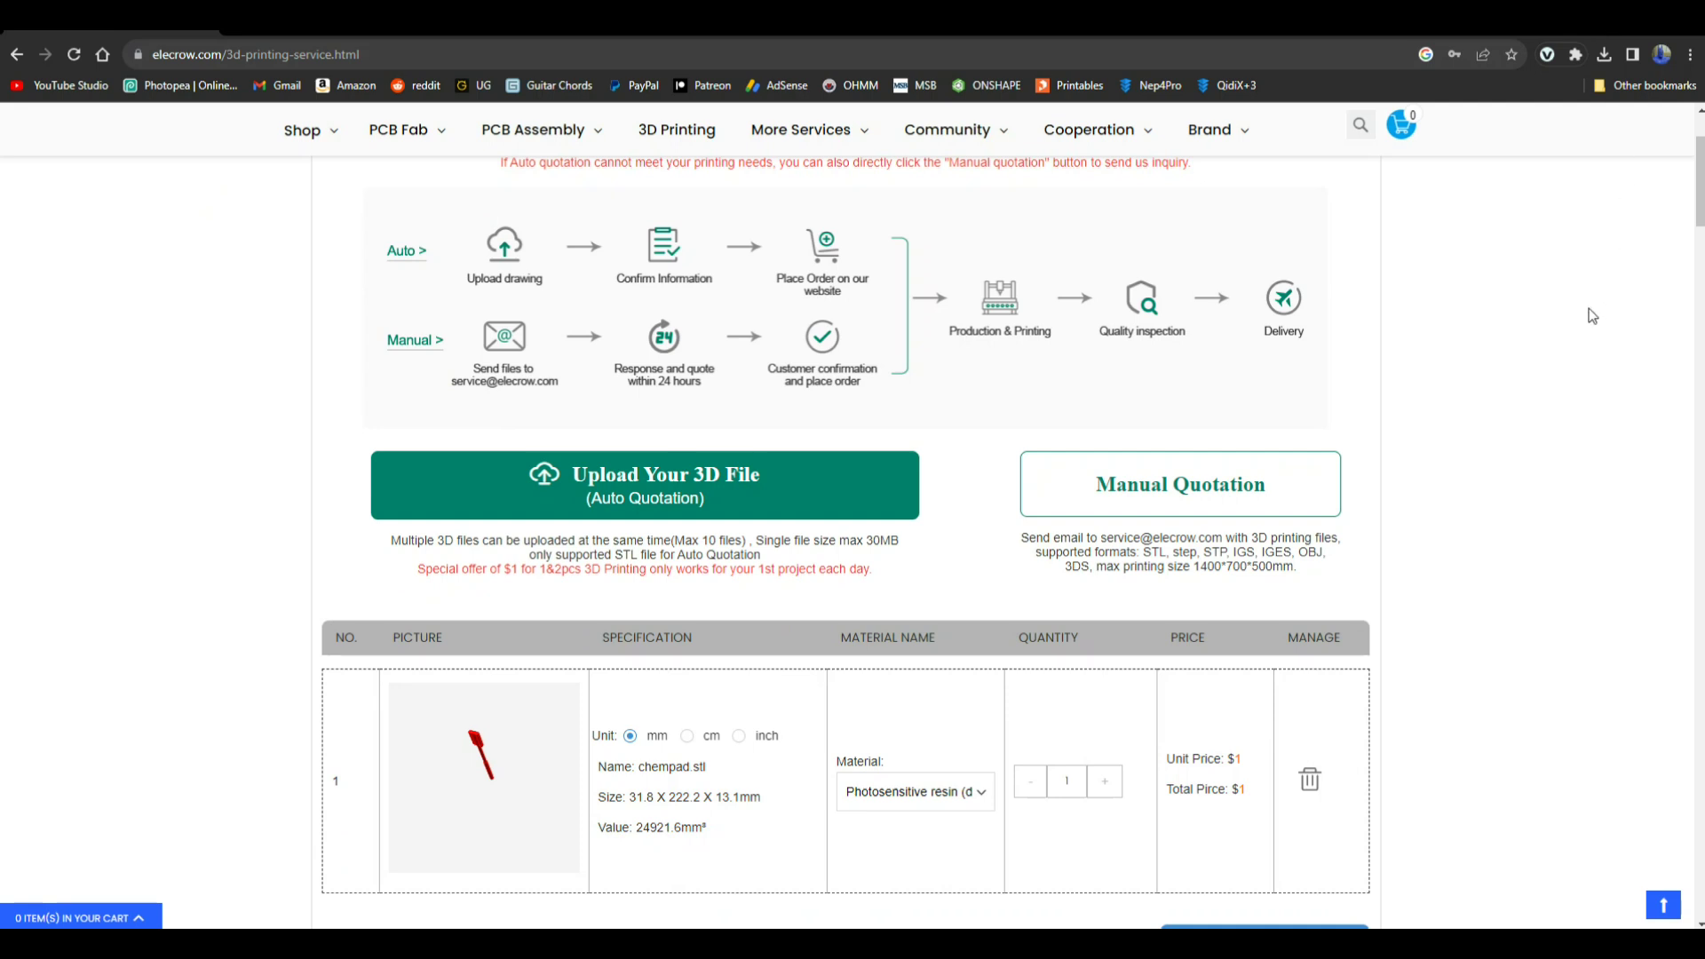
scroll(1590, 315, down, 3)
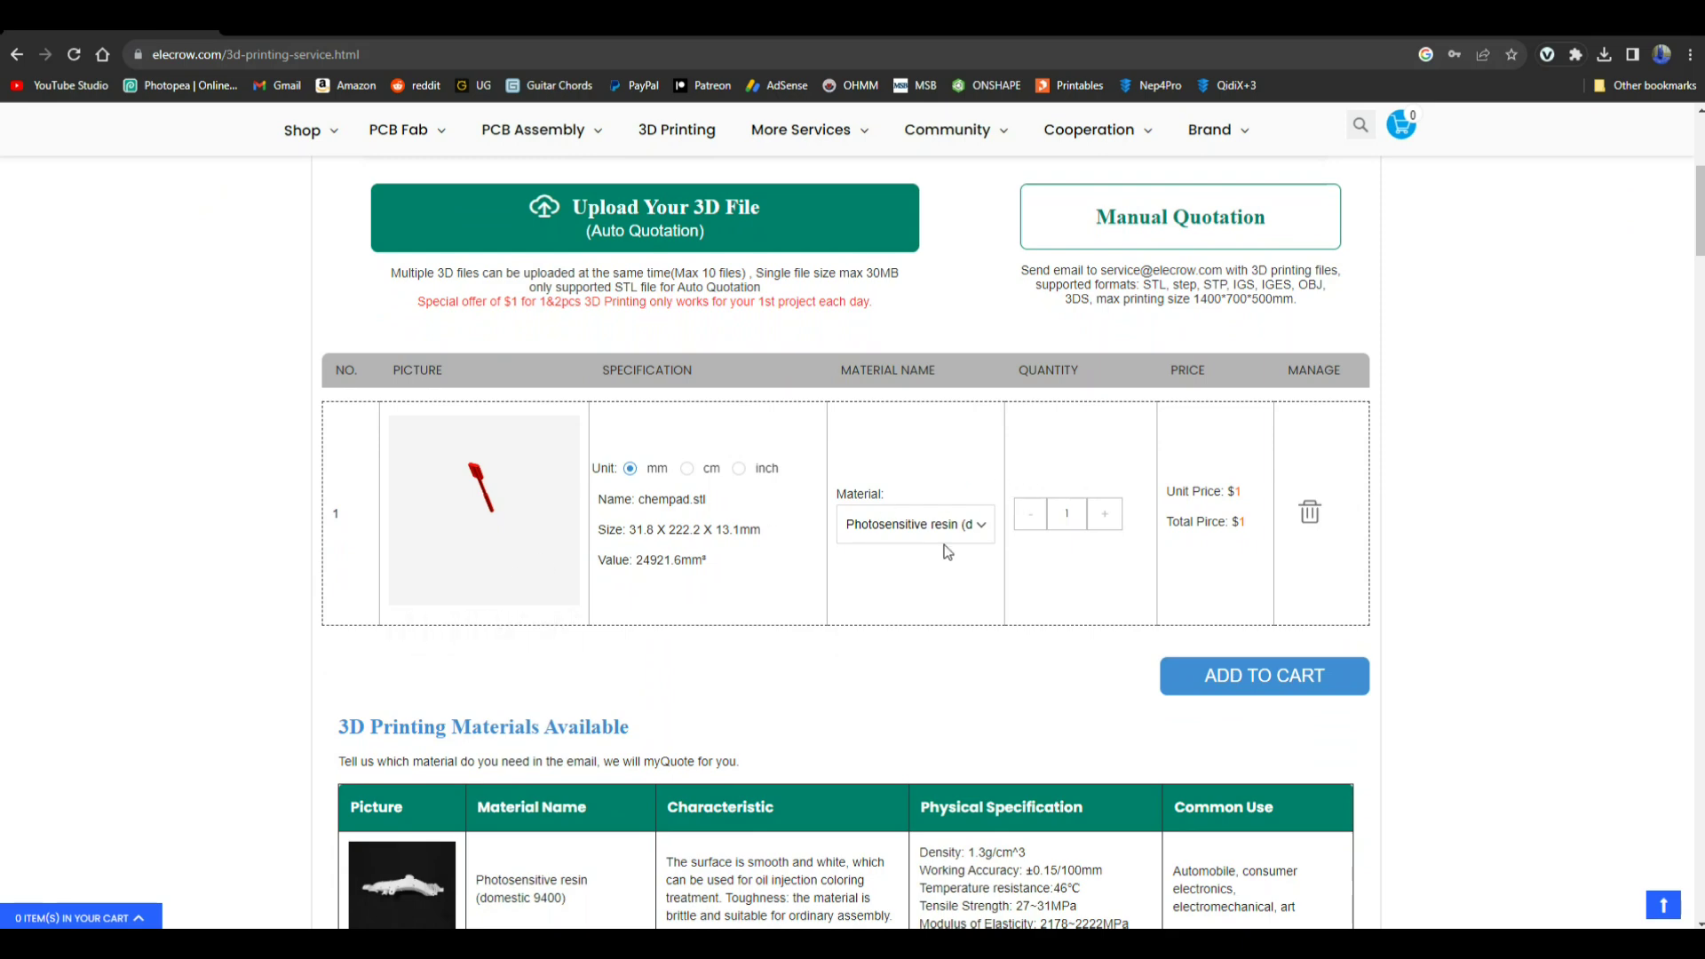
scroll(940, 552, down, 4)
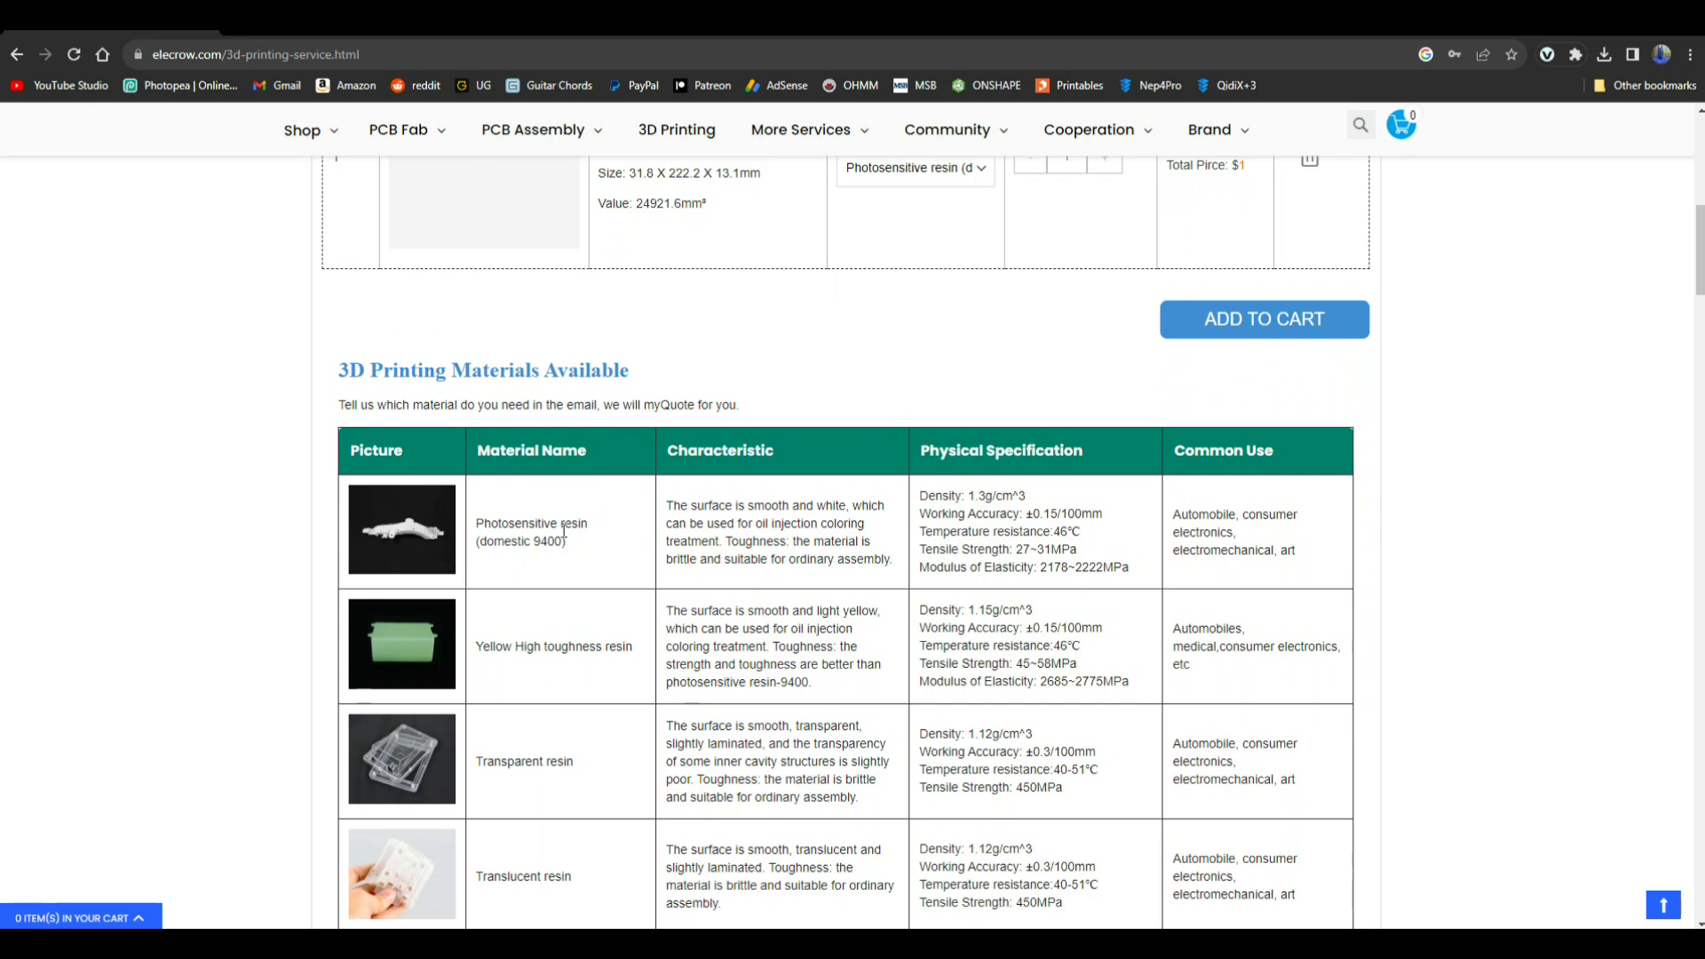
scroll(564, 531, down, 1)
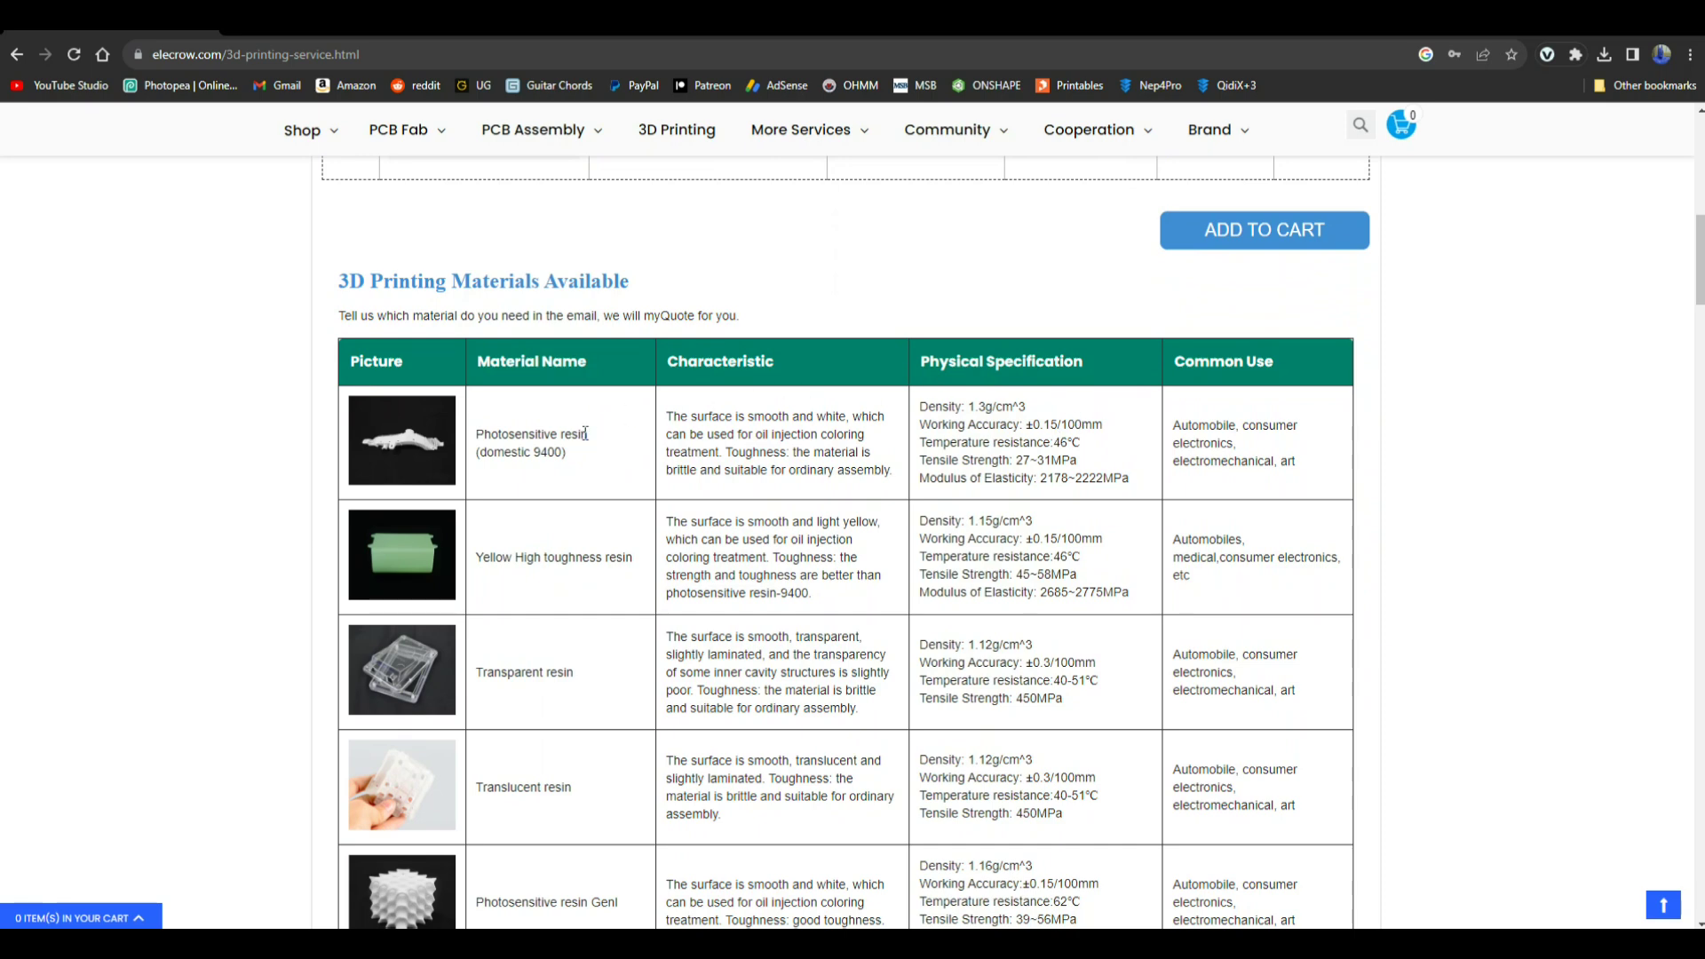
scroll(578, 525, down, 1)
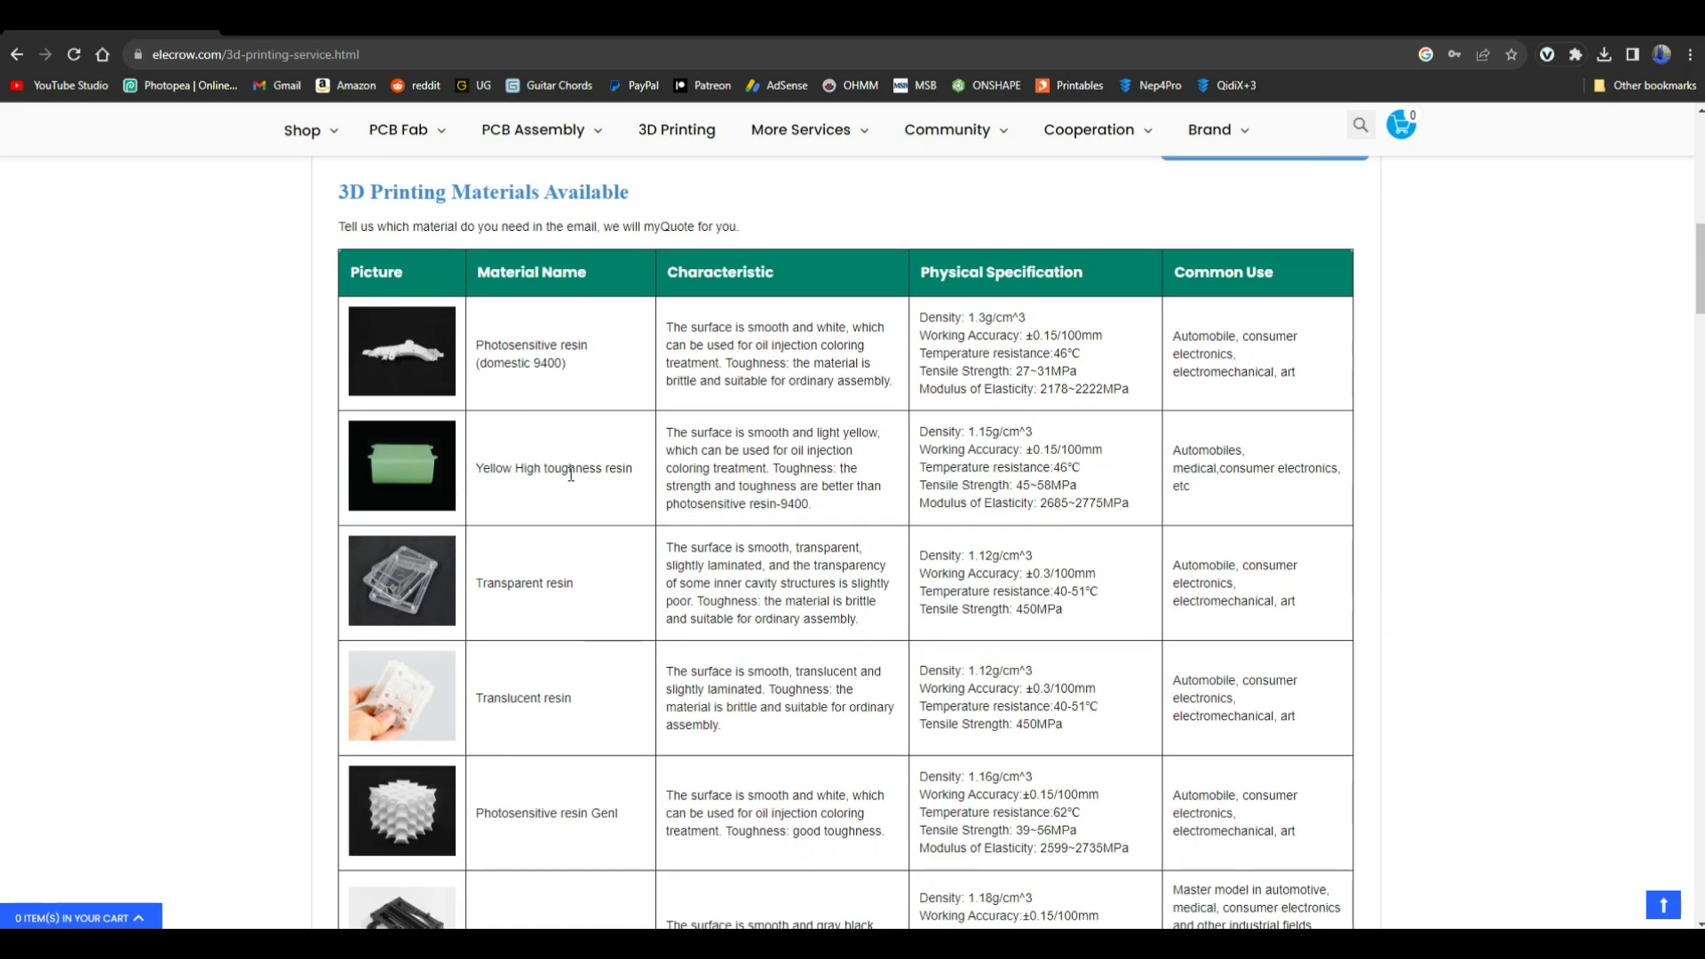
scroll(561, 582, down, 2)
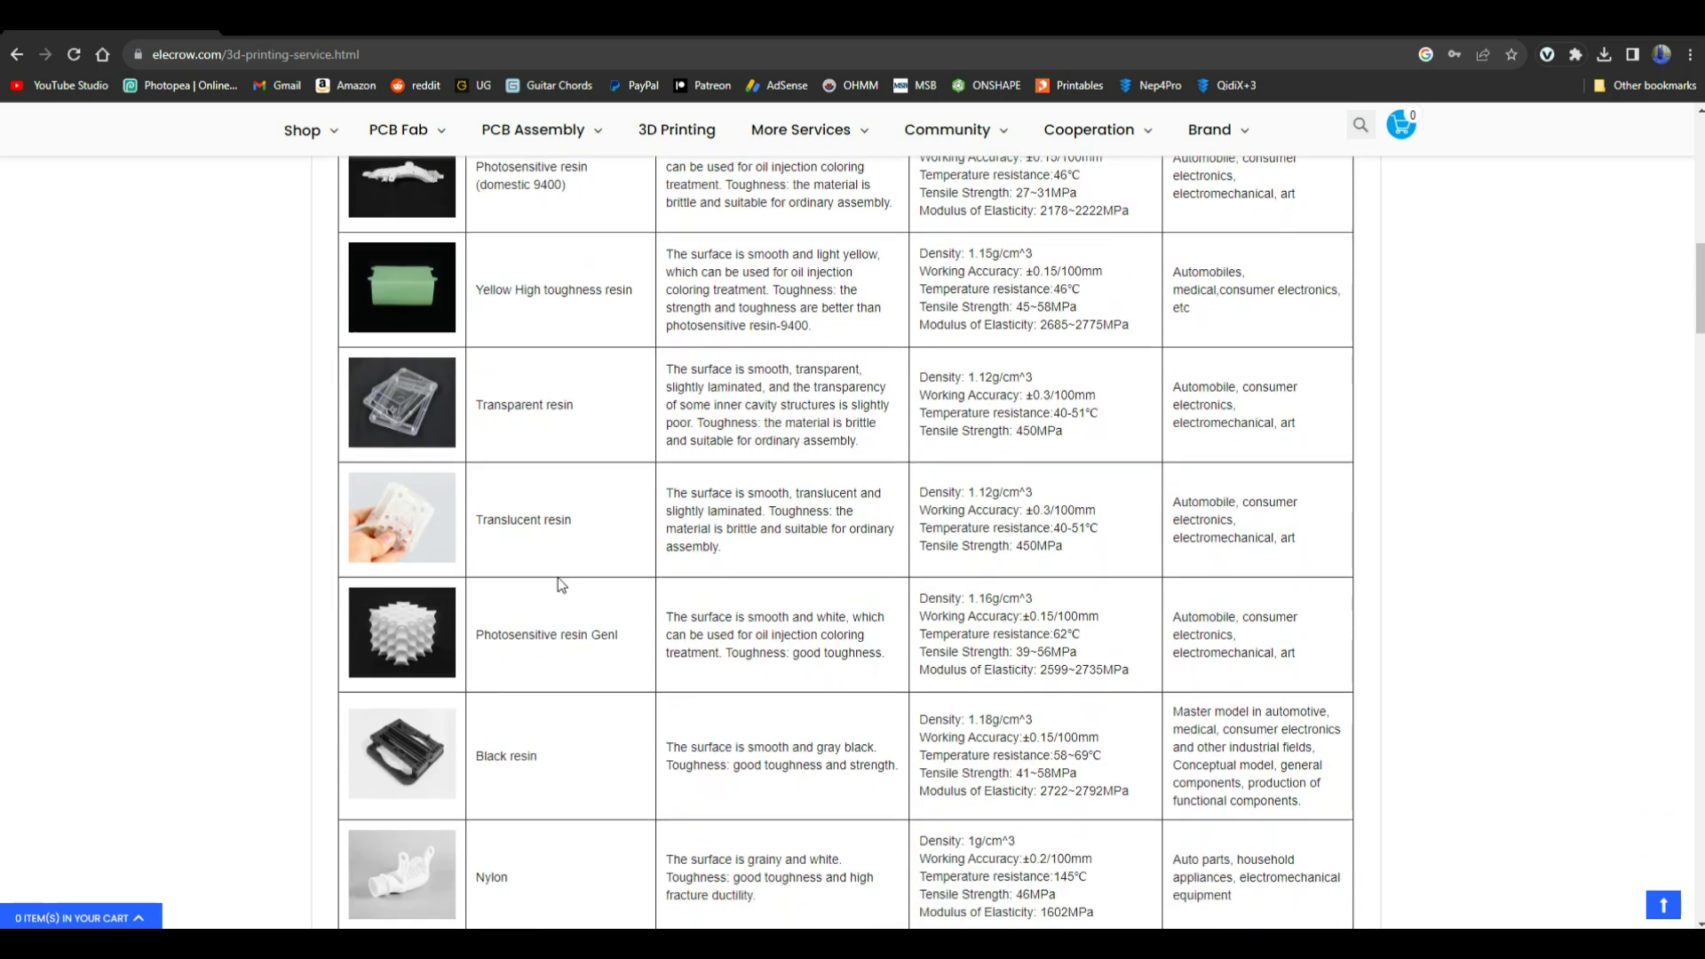
scroll(557, 530, down, 1)
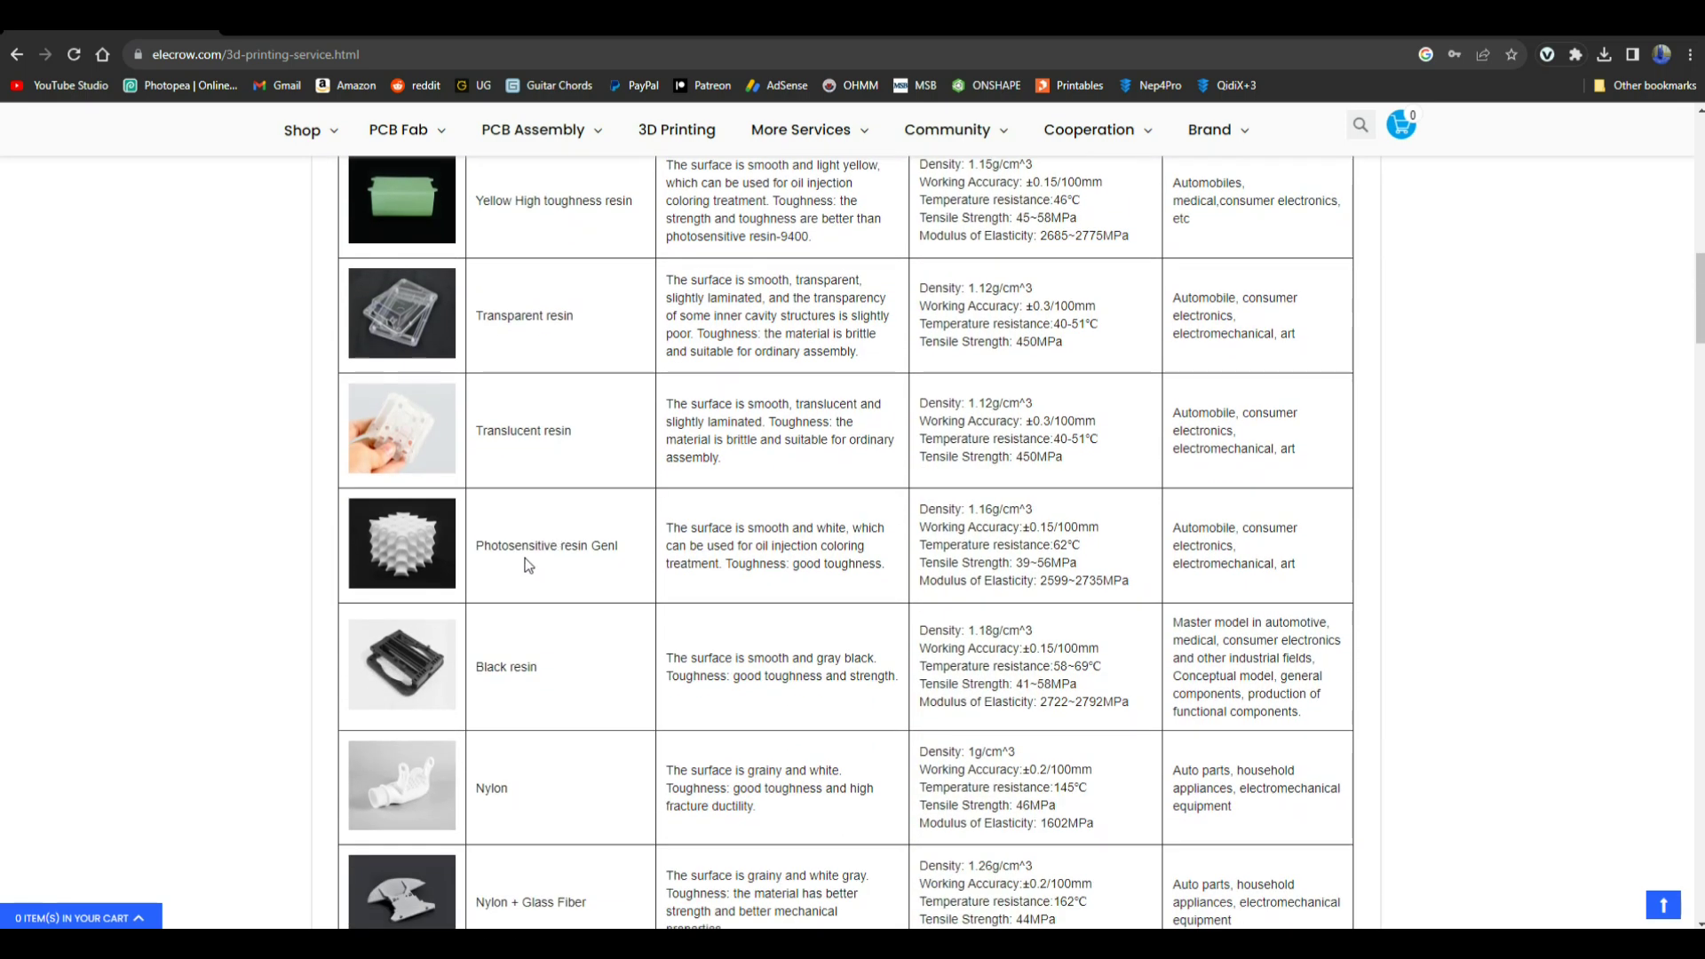
scroll(560, 541, down, 2)
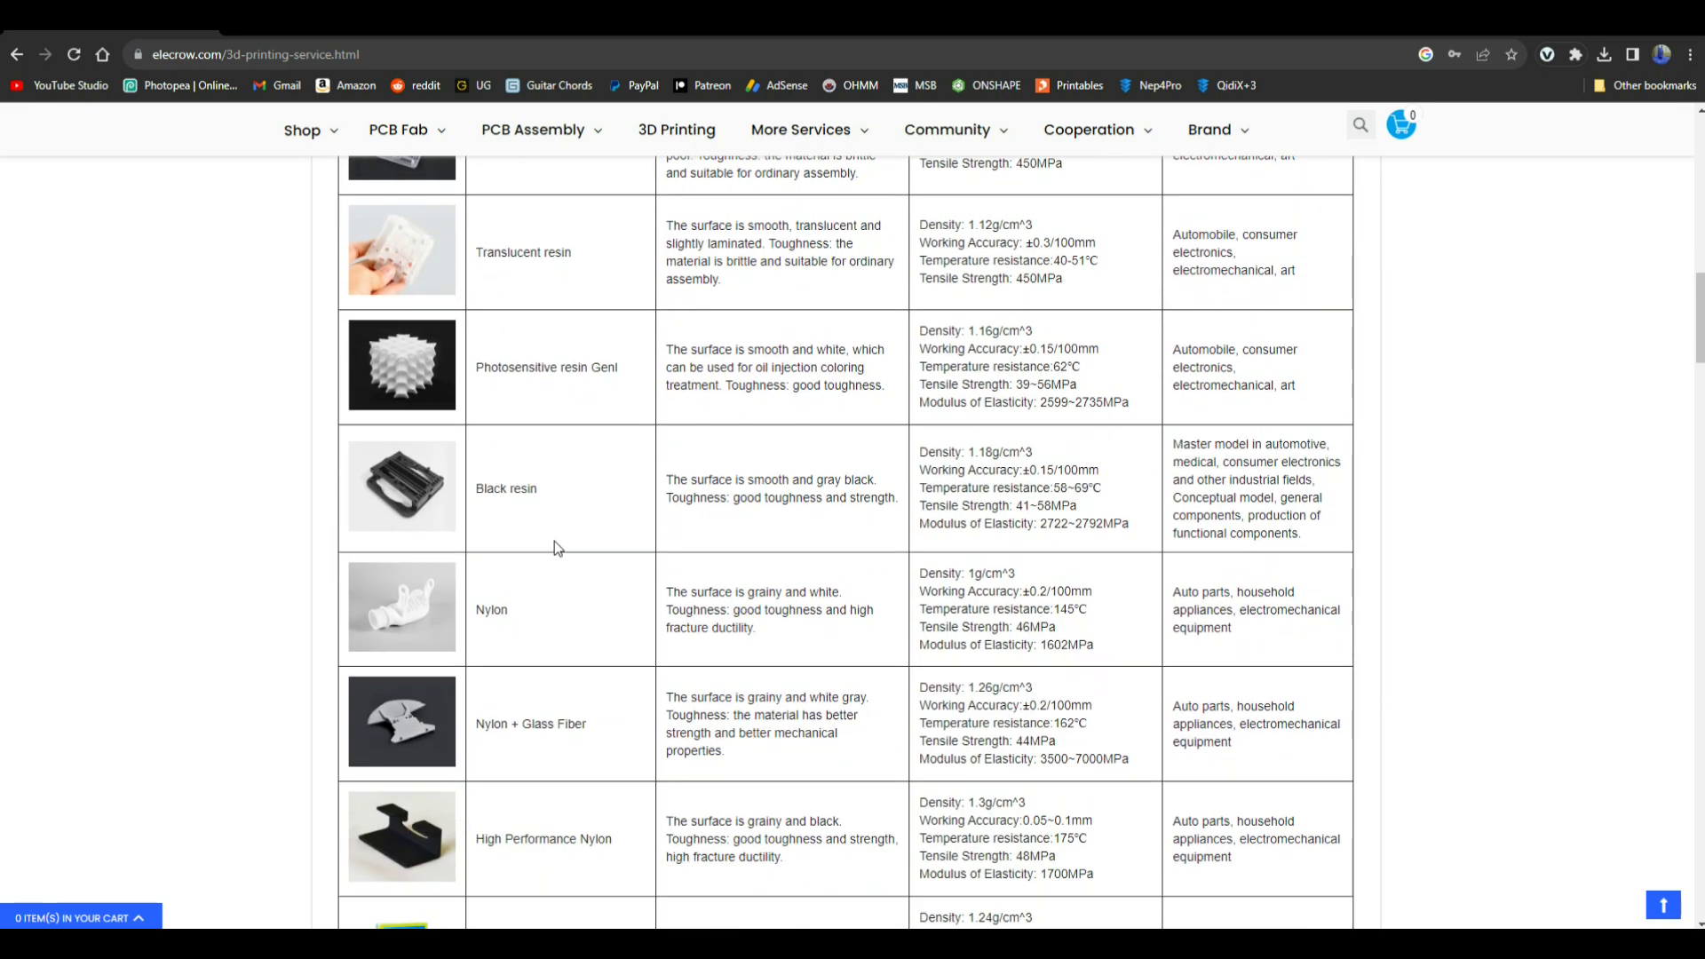
scroll(554, 541, down, 2)
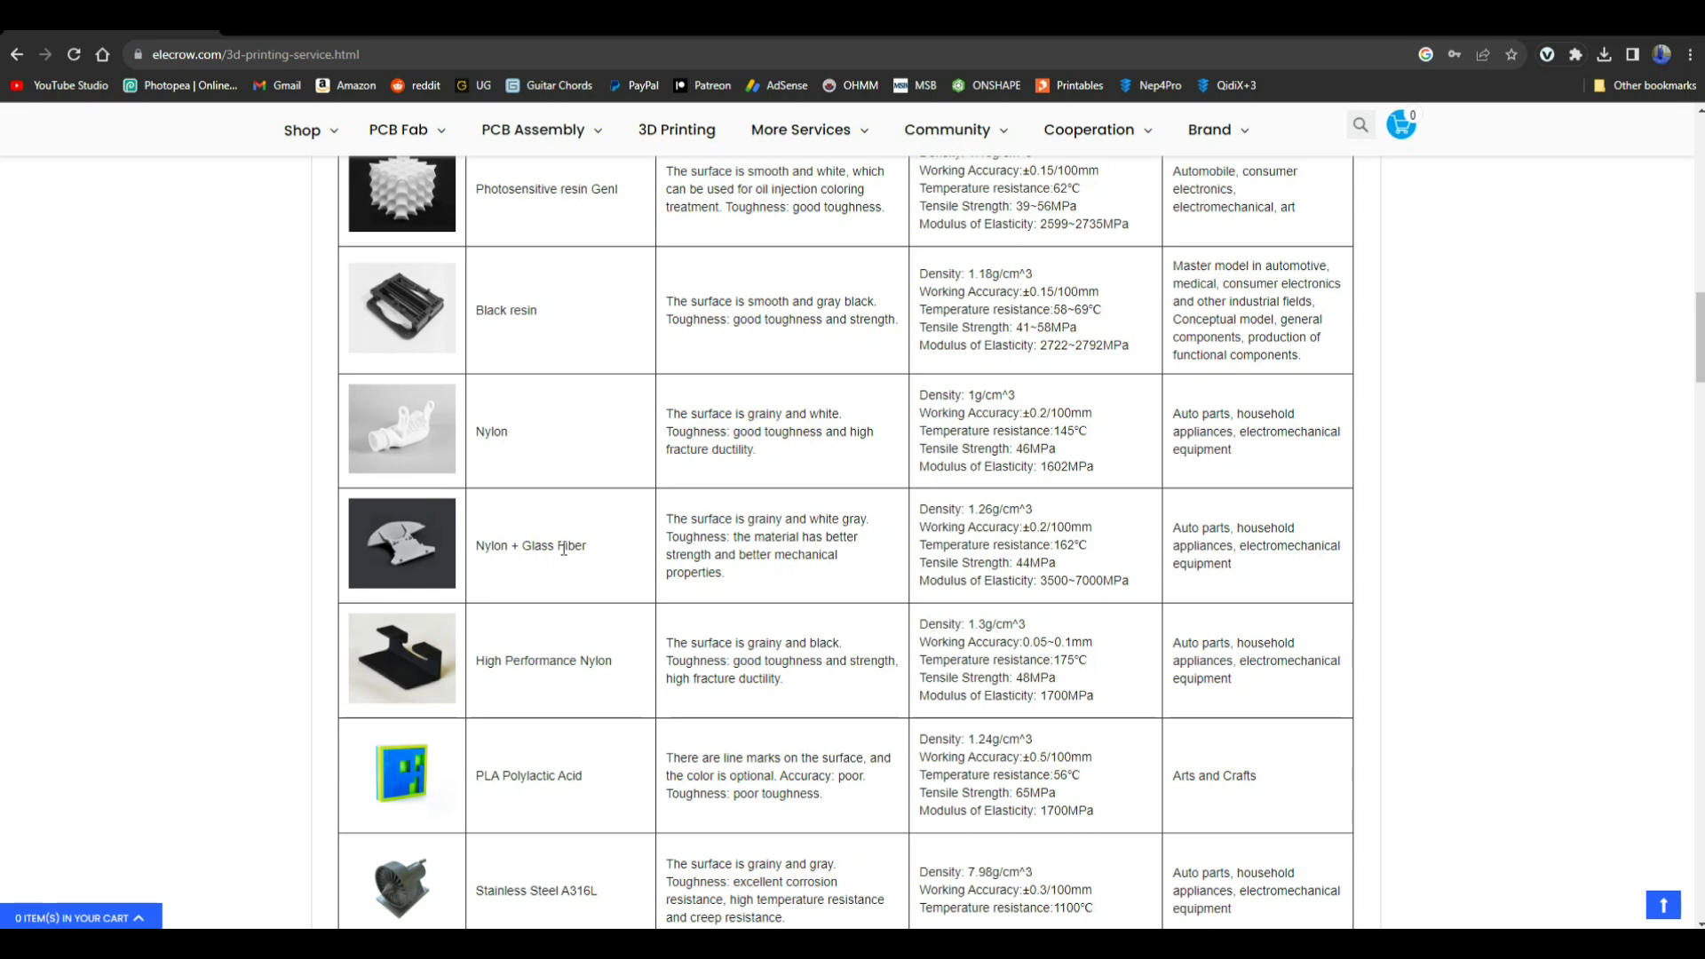
scroll(563, 548, down, 1)
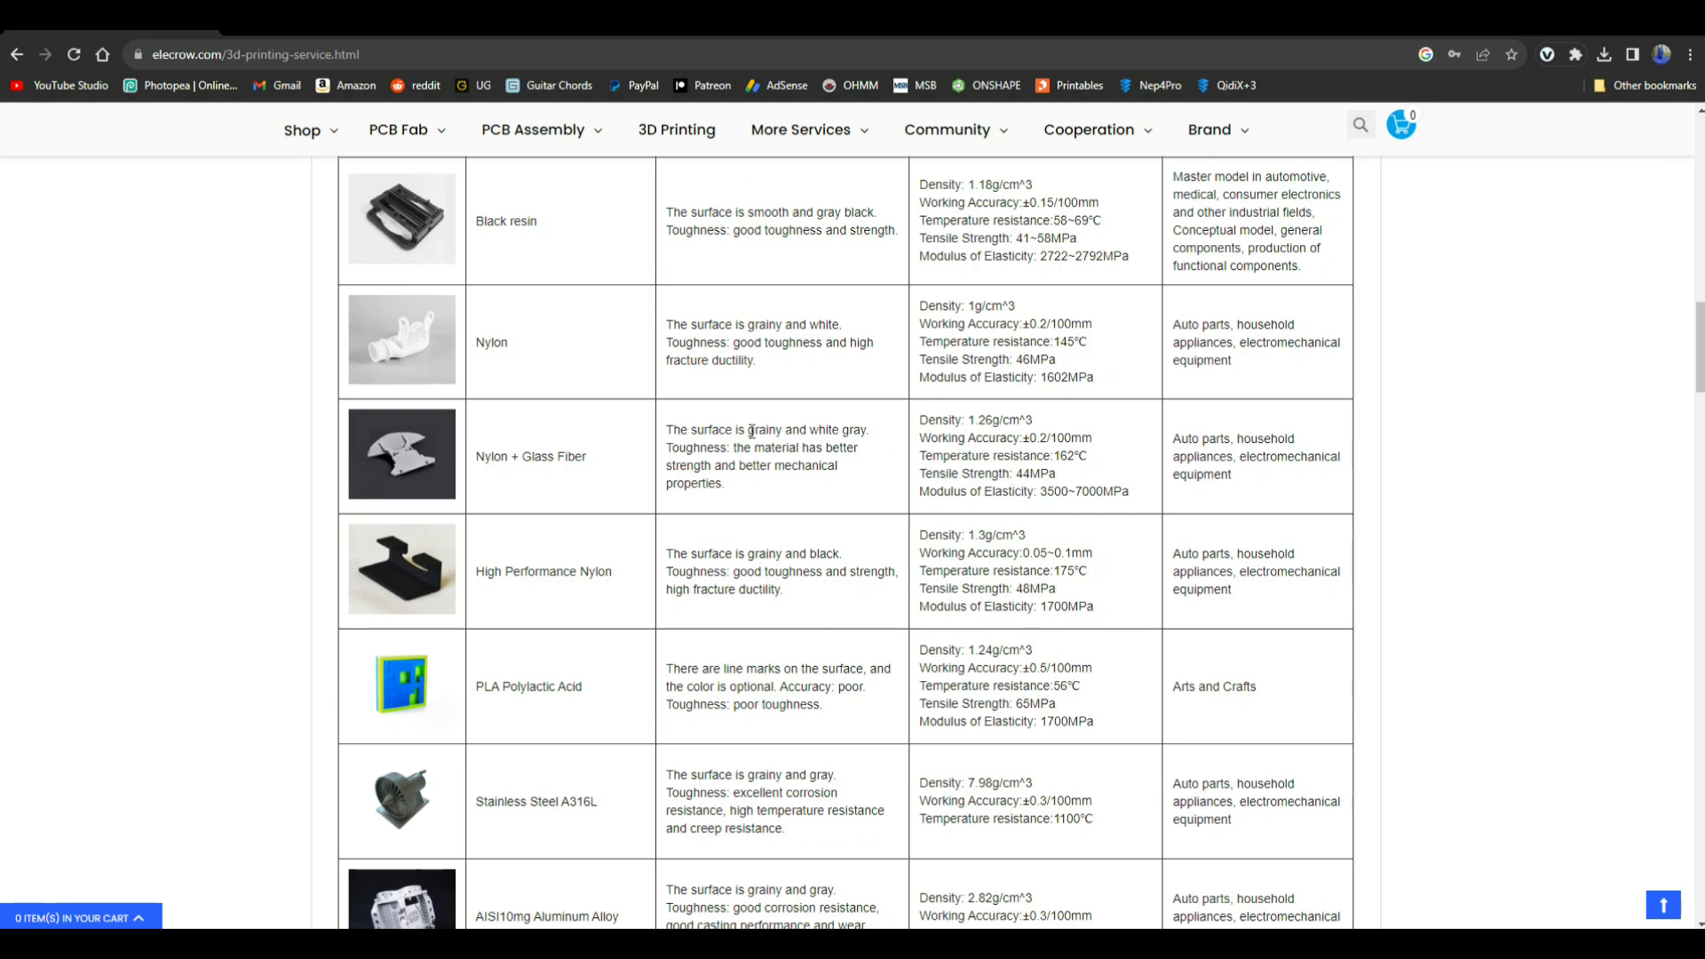
scroll(595, 491, down, 3)
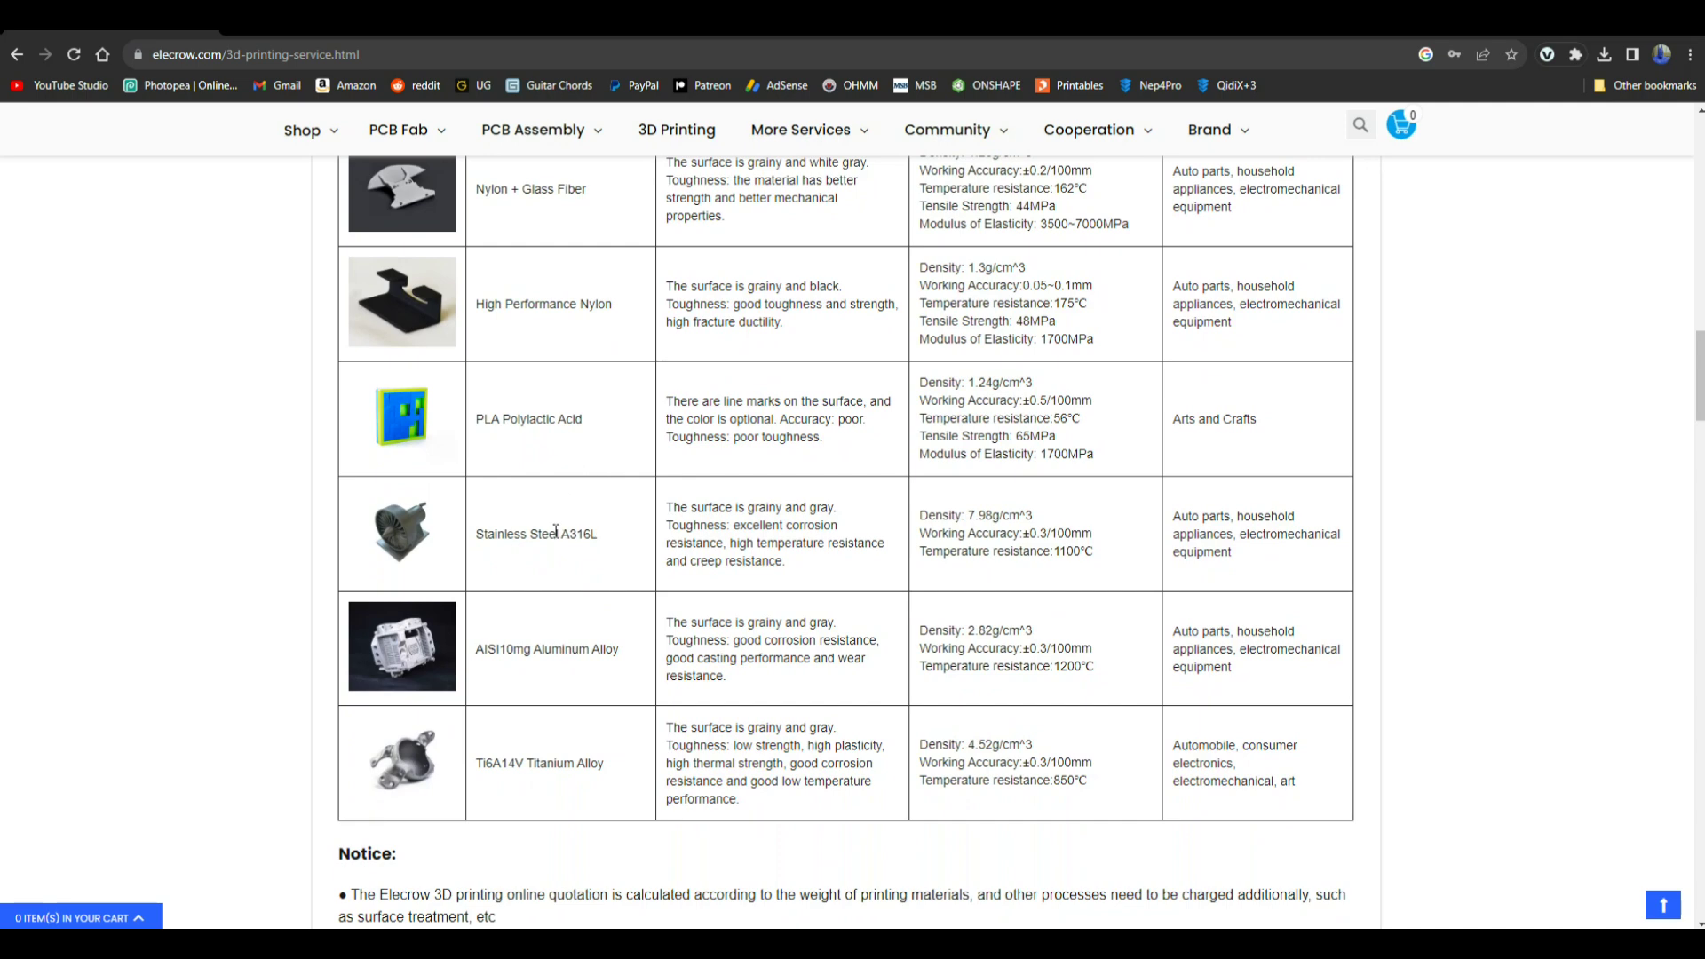
scroll(556, 530, down, 1)
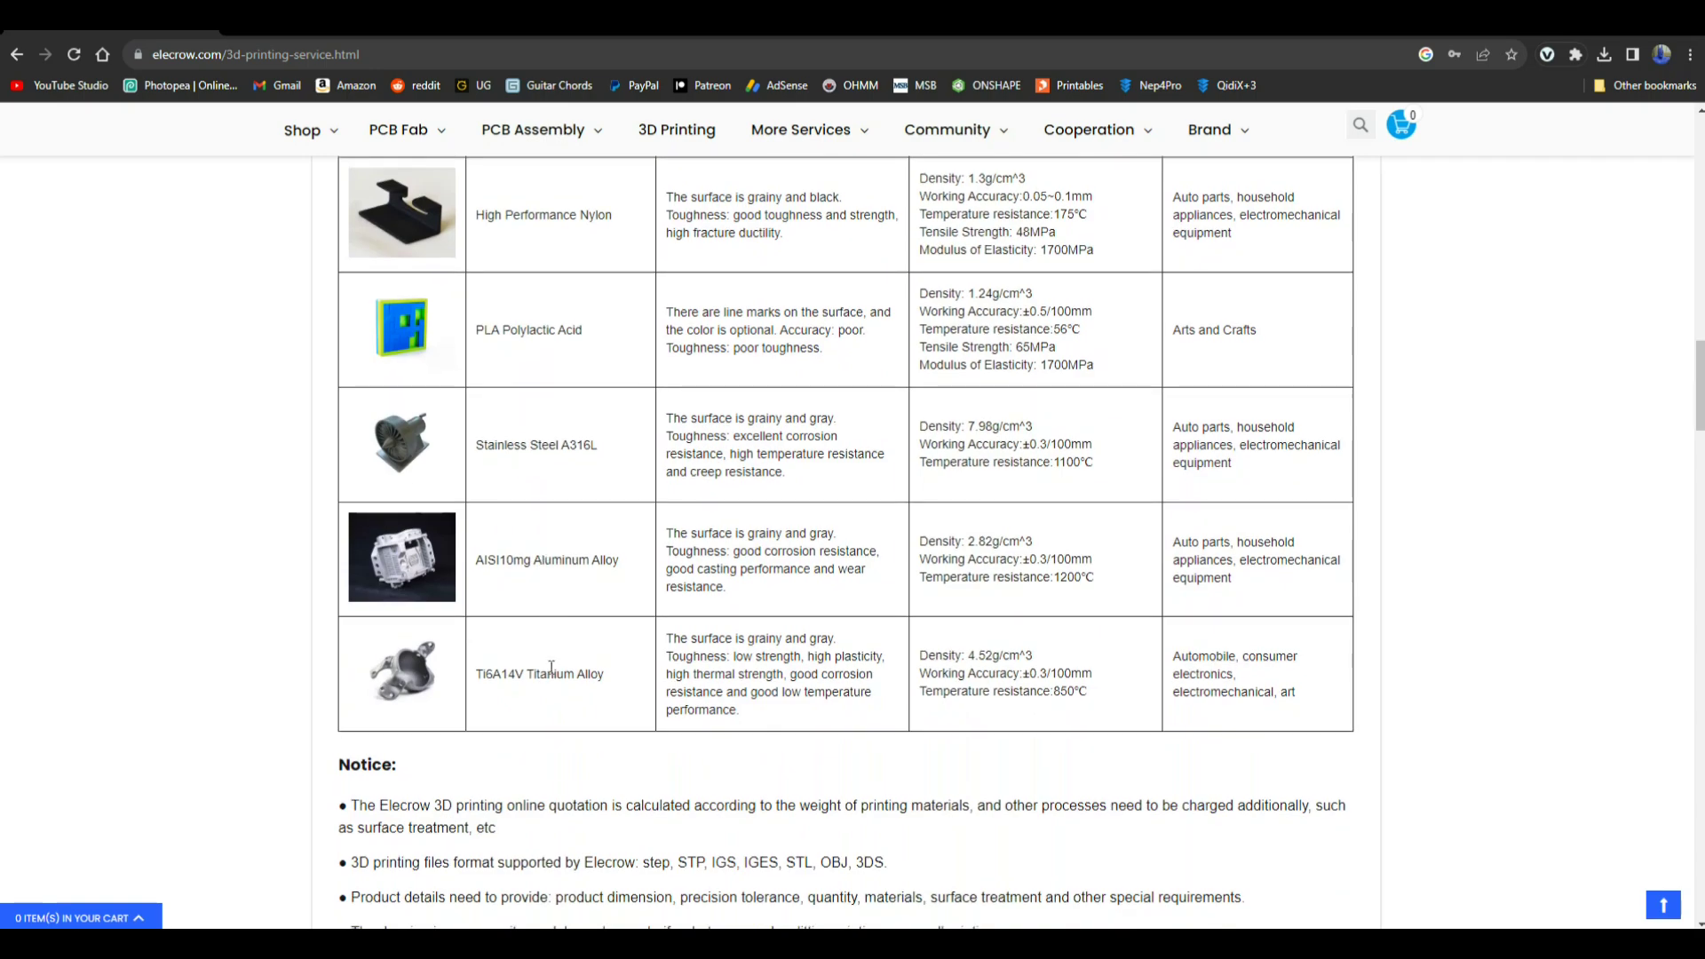
scroll(550, 668, up, 20)
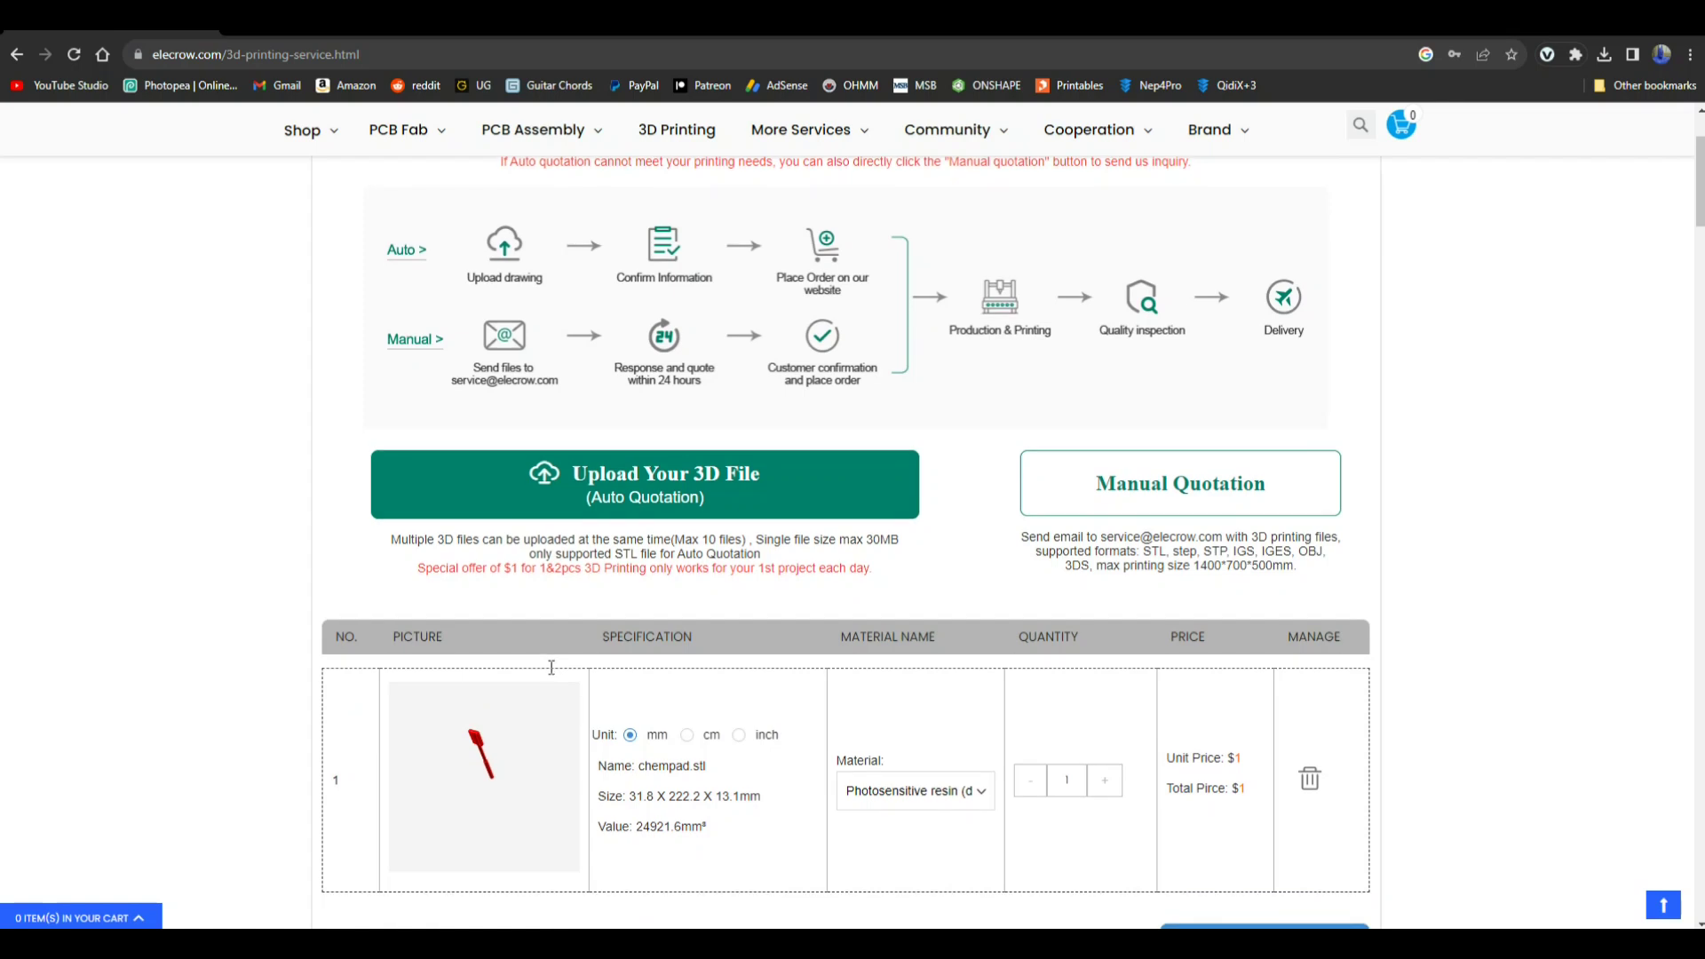
Change the chempad.stl quote material to Nylon + Glass Fiber, giving $14.96
scroll(551, 668, down, 2)
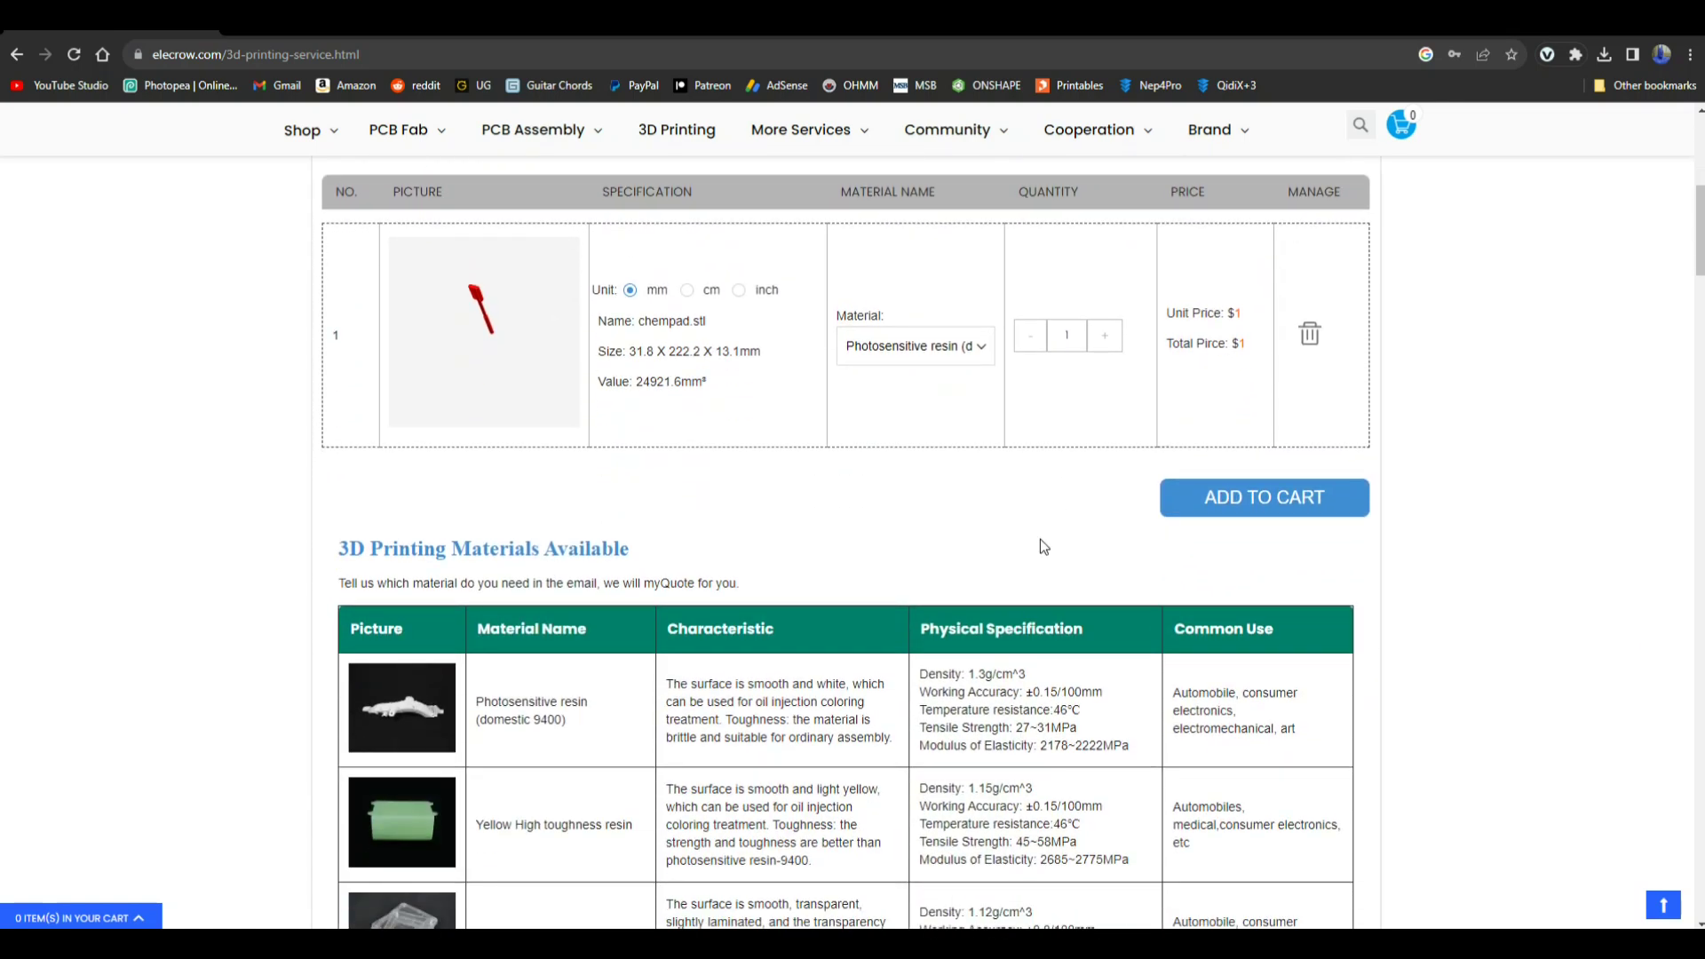
click(982, 346)
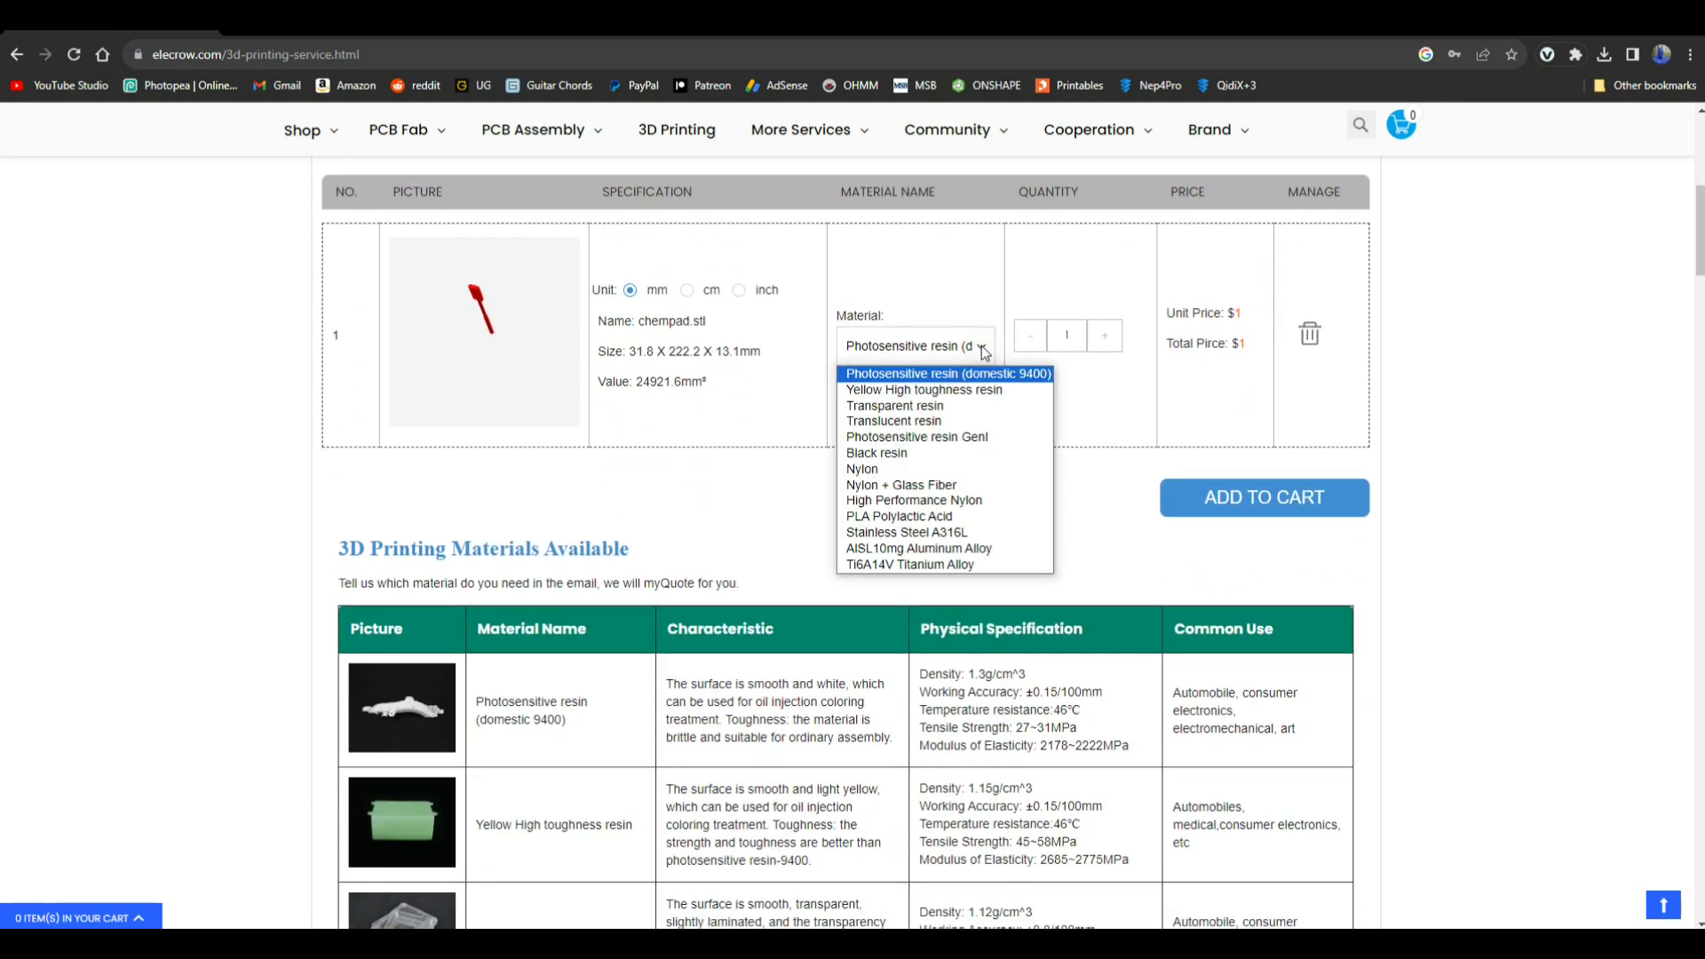
click(954, 487)
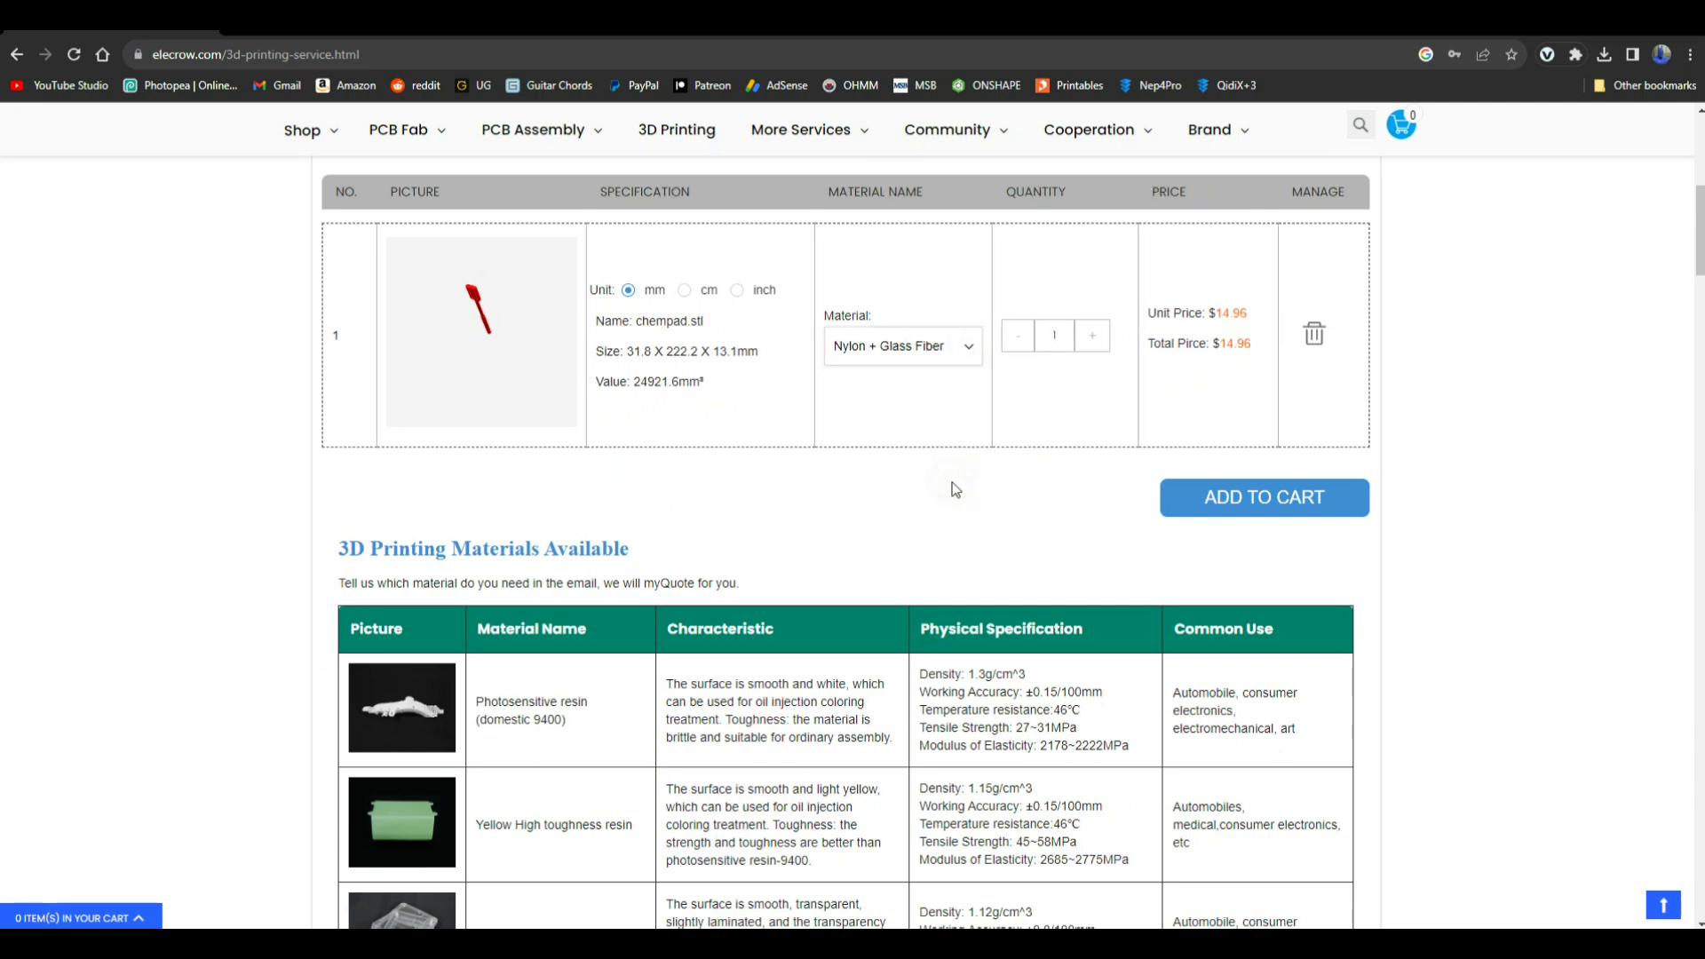